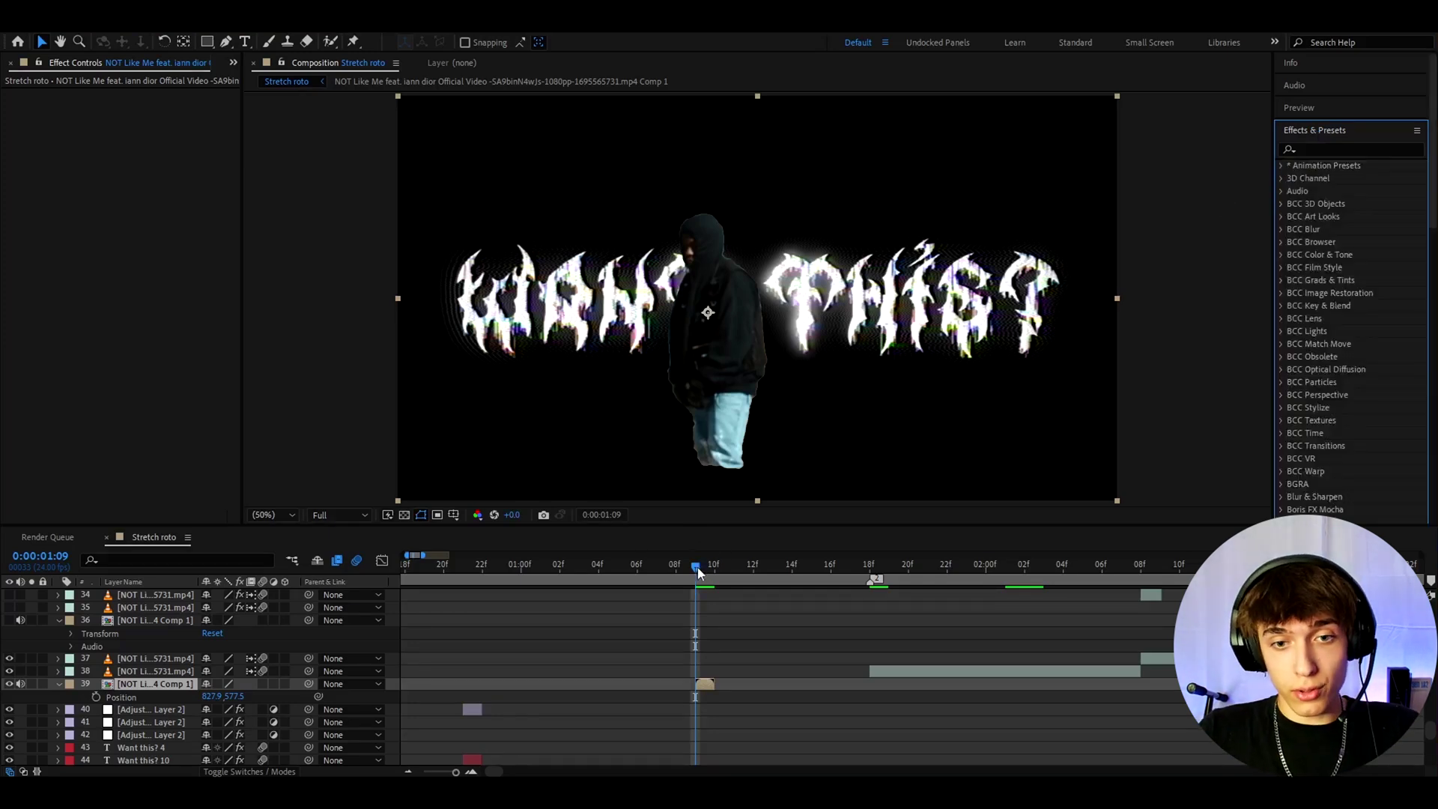
Split the car-yard clip that starts at 0:00:01:18 one frame in, at 0:00:01:19.
left_click_drag(698, 567, 867, 591)
left_click(884, 671)
scroll(883, 667, "up", 1)
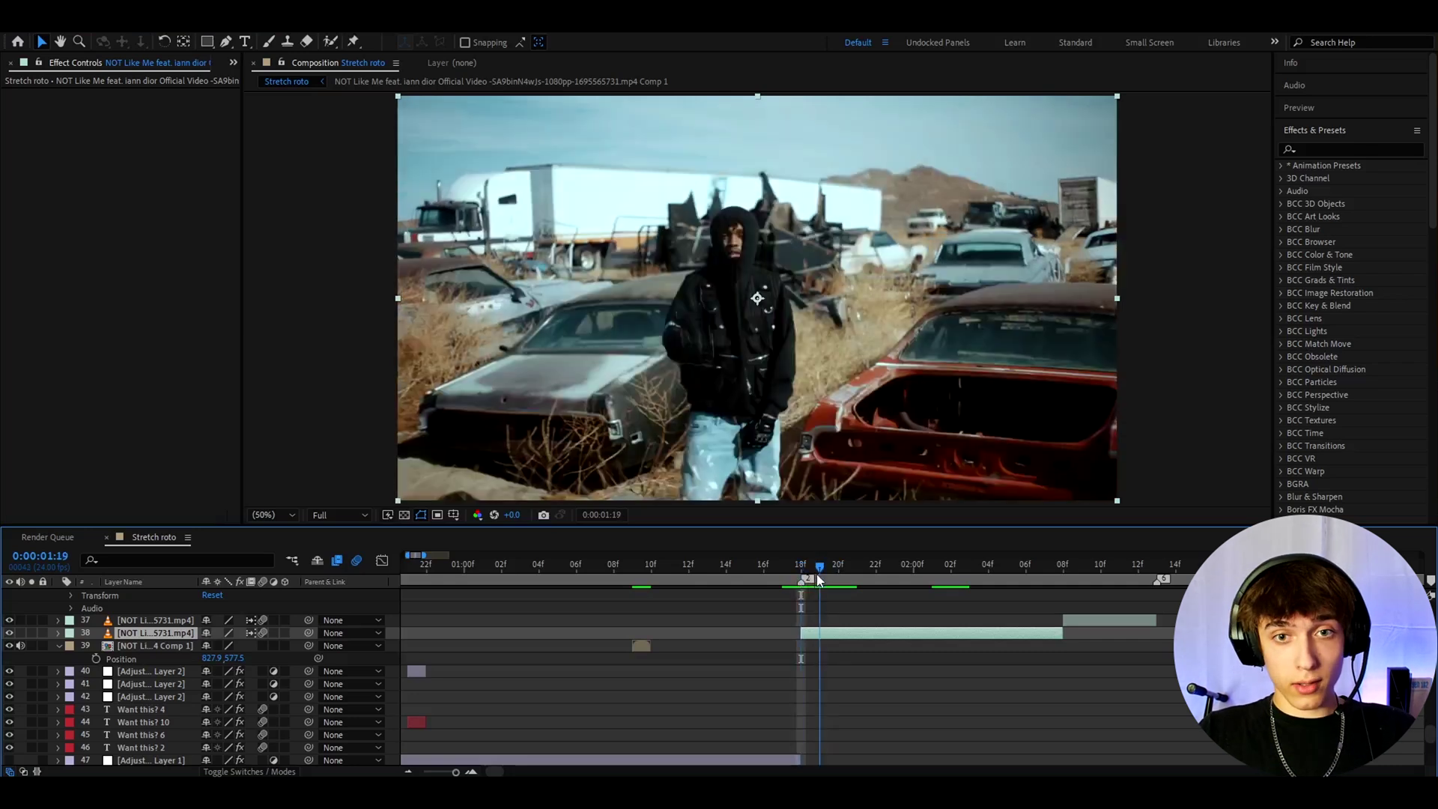
left_click(839, 571)
left_click_drag(852, 569, 823, 571)
scroll(820, 625, "up", 1)
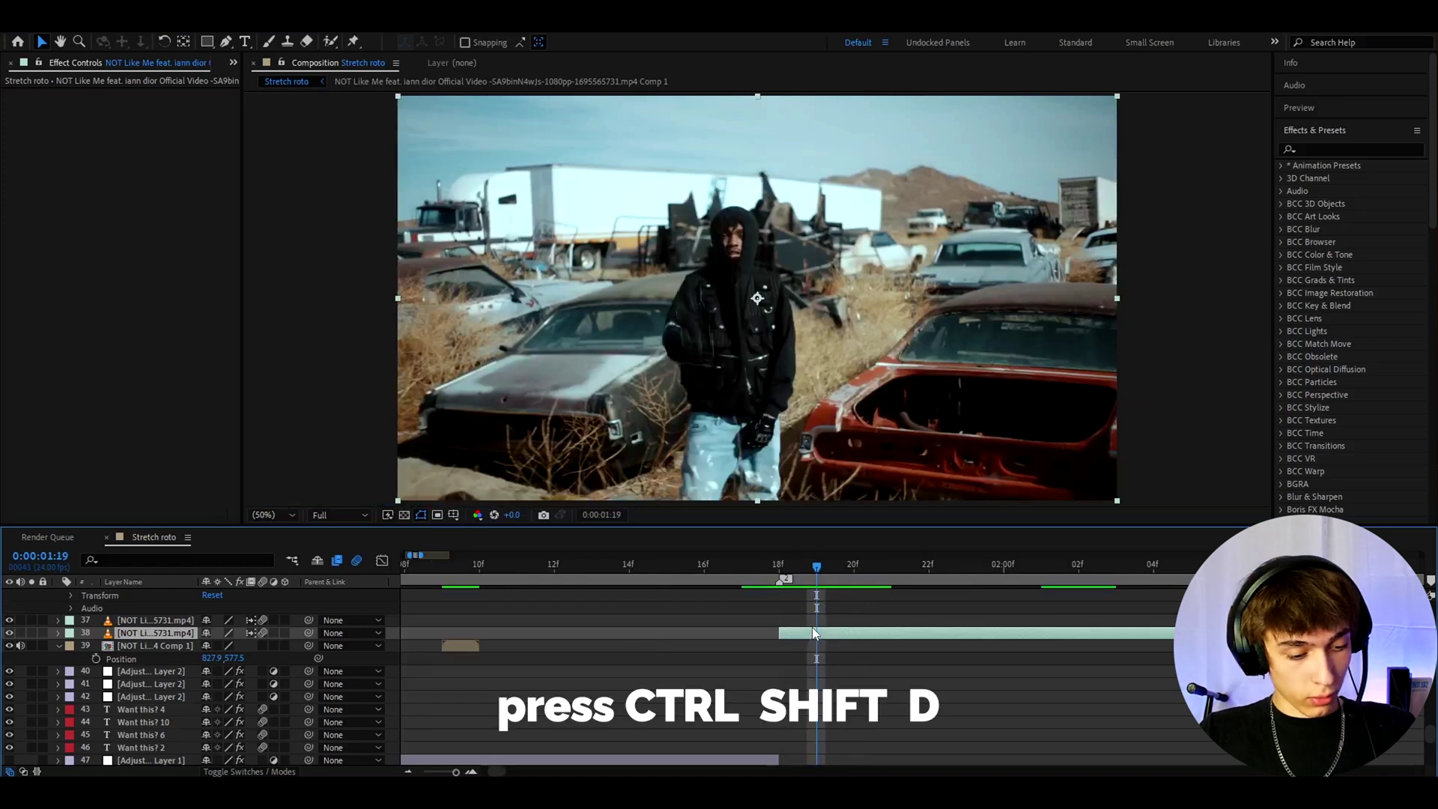
key("ctrl+shift+d")
Turn off frame blending on the one-frame clip at 0:00:01:18 and duplicate that layer.
left_click(795, 575)
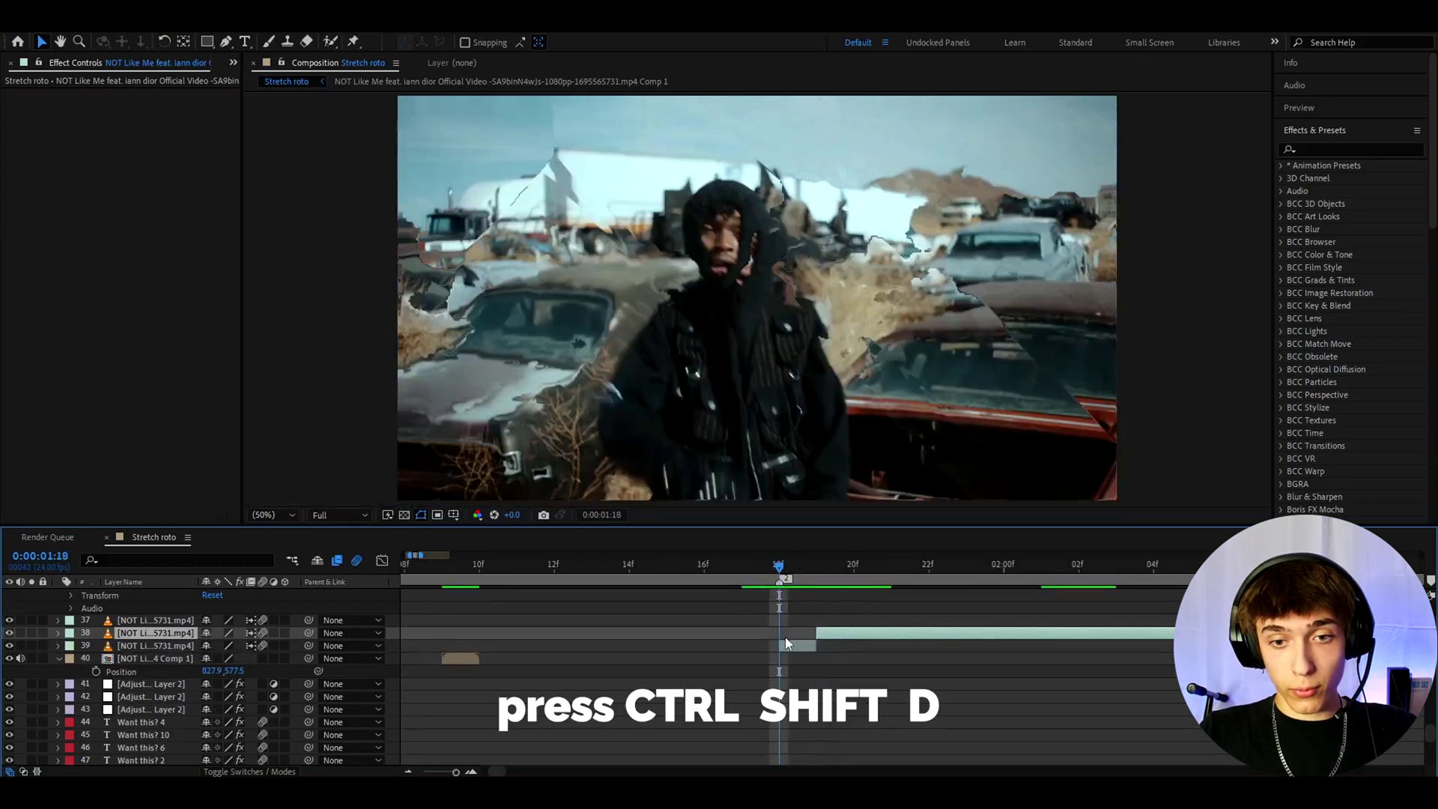
left_click(785, 642)
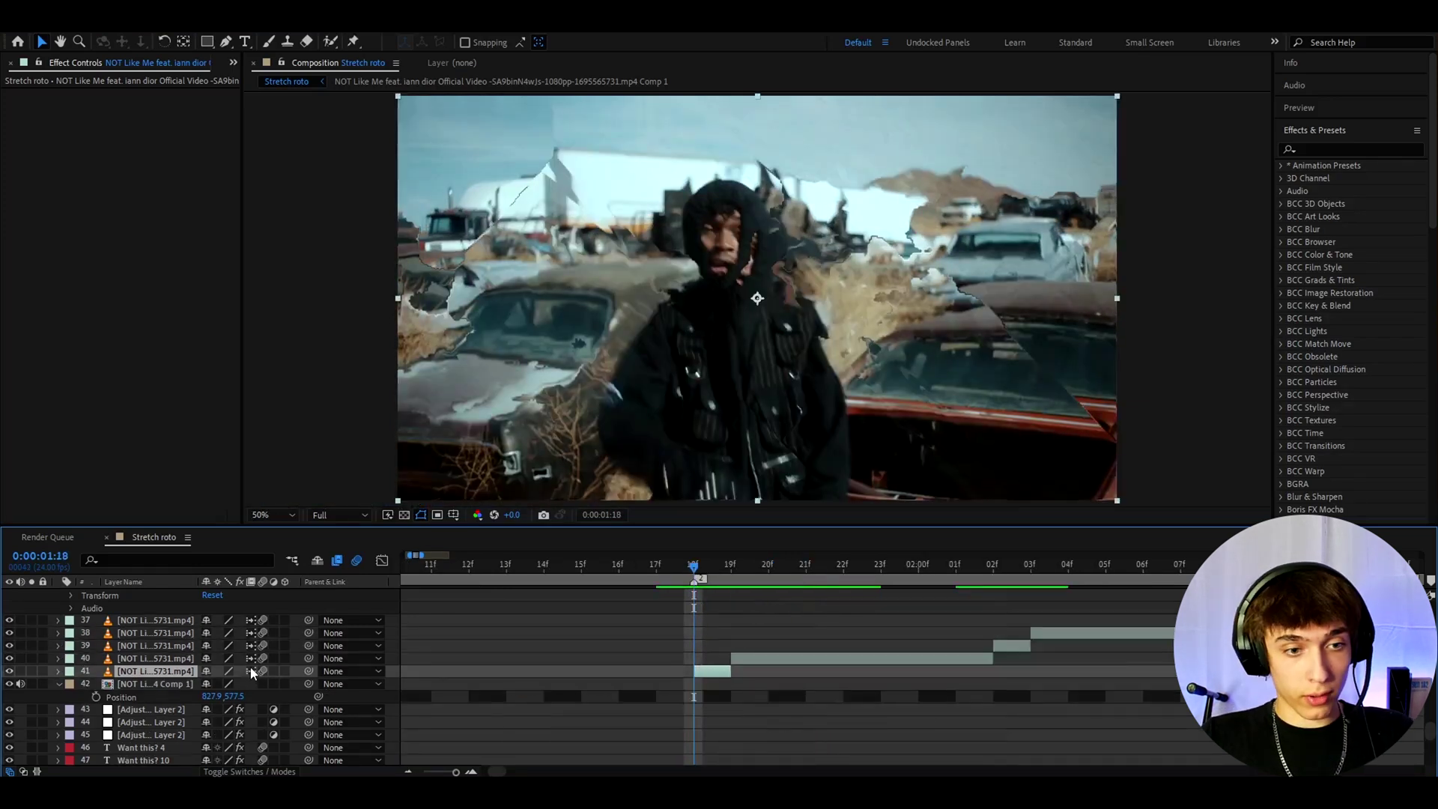
left_click(251, 671)
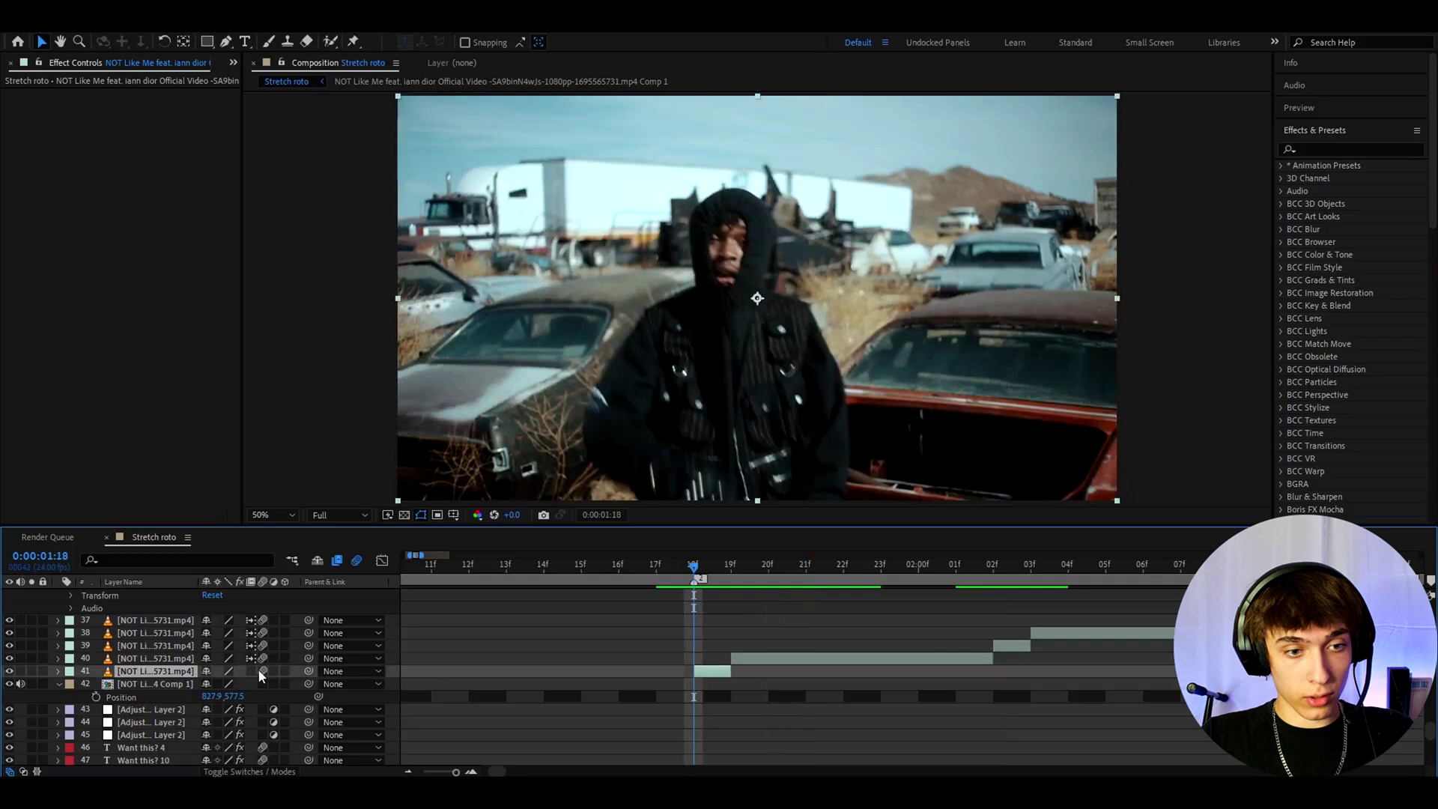
left_click(259, 672)
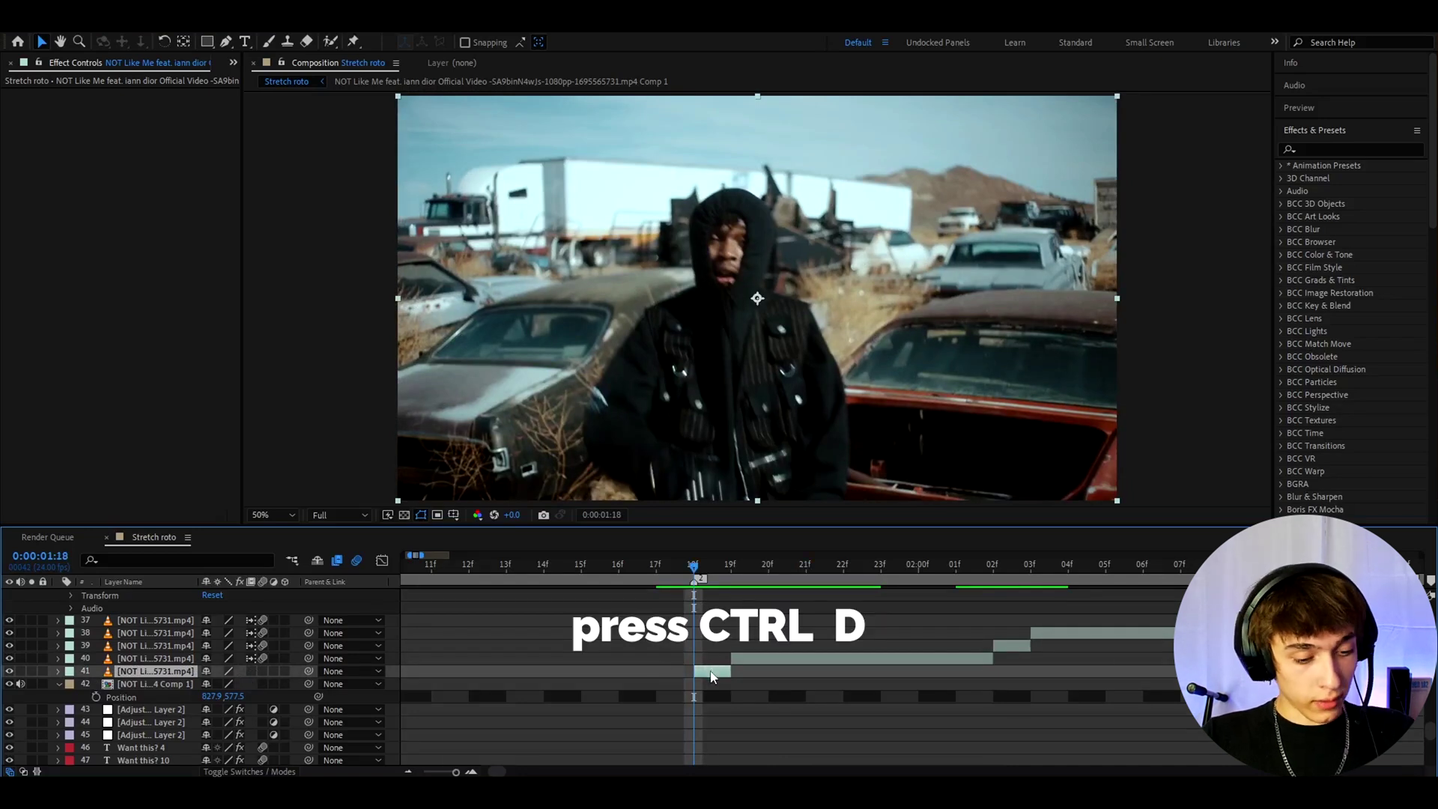
key("ctrl+d")
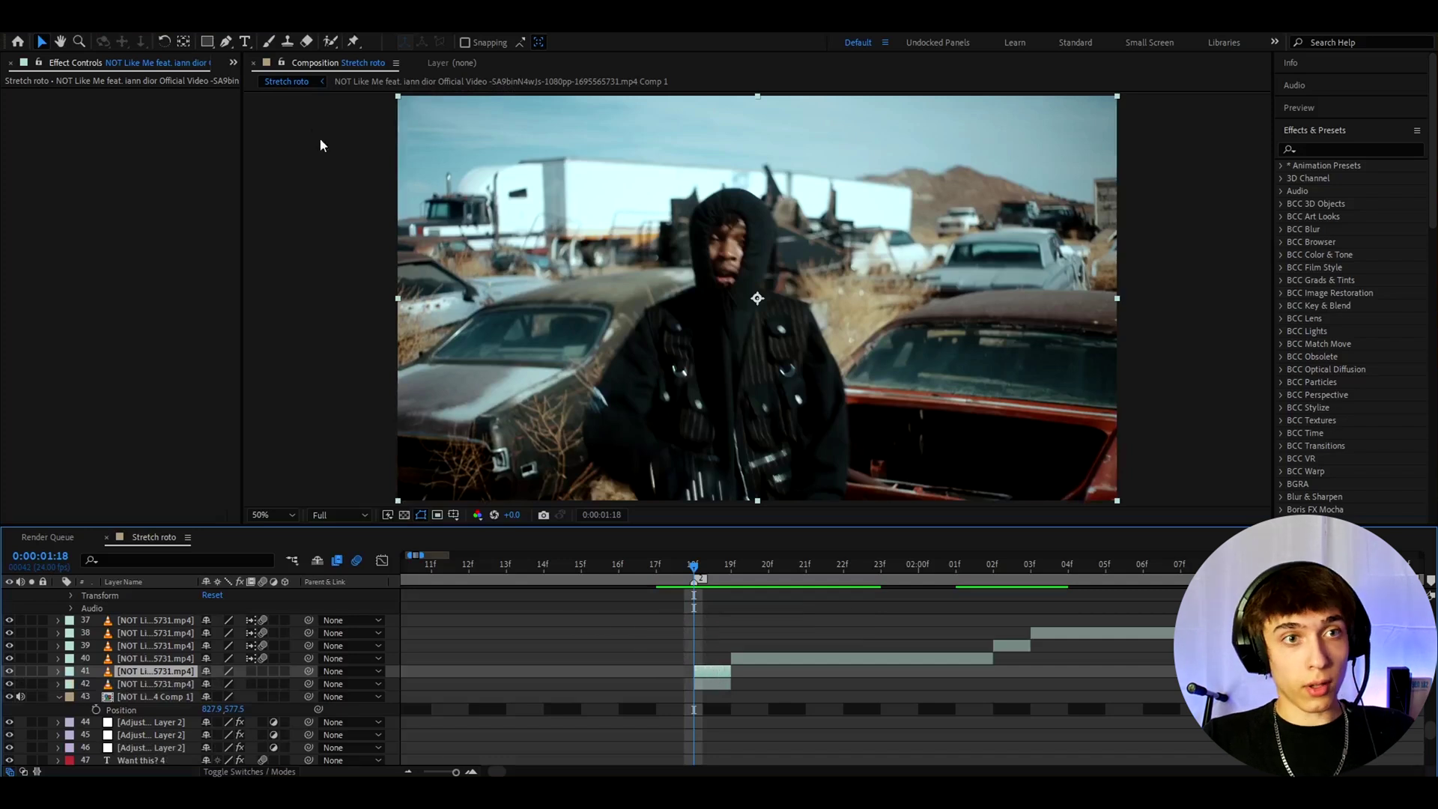
left_click(228, 43)
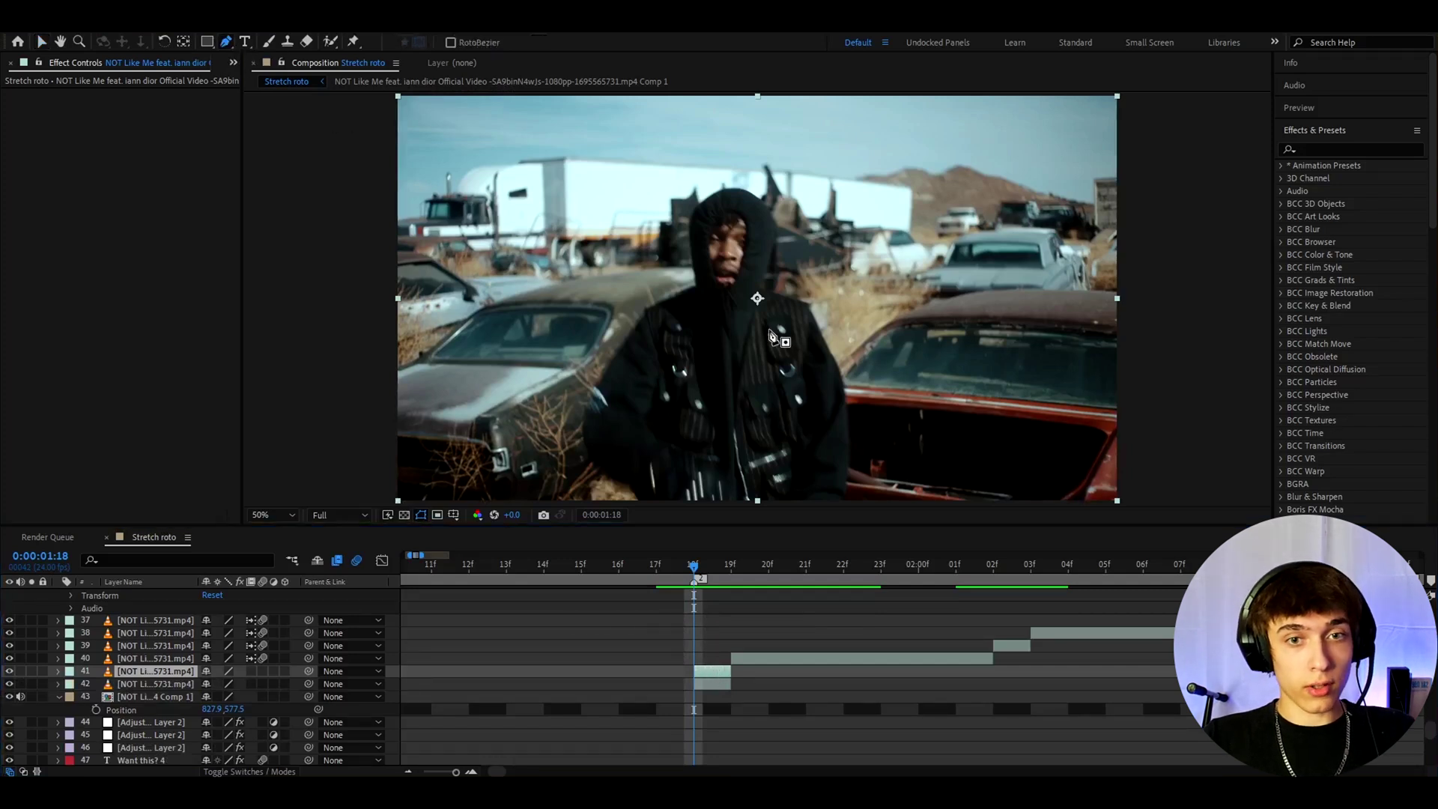
scroll(705, 461, "up", 1)
left_click_drag(705, 461, 801, 343)
left_click_drag(666, 416, 650, 393)
left_click(658, 401)
left_click(650, 384)
left_click(631, 378)
left_click(606, 367)
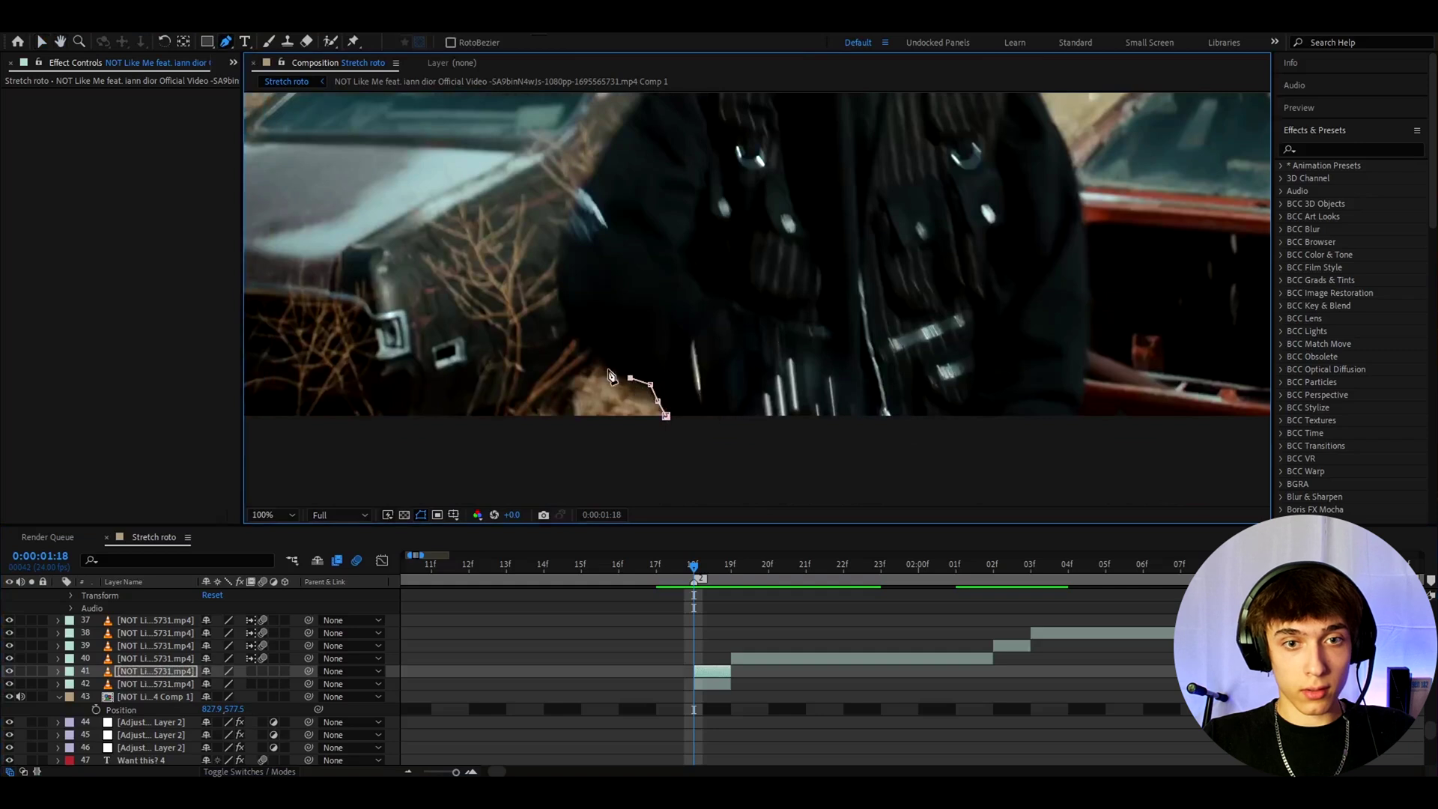
left_click(593, 350)
left_click(572, 324)
left_click(618, 188)
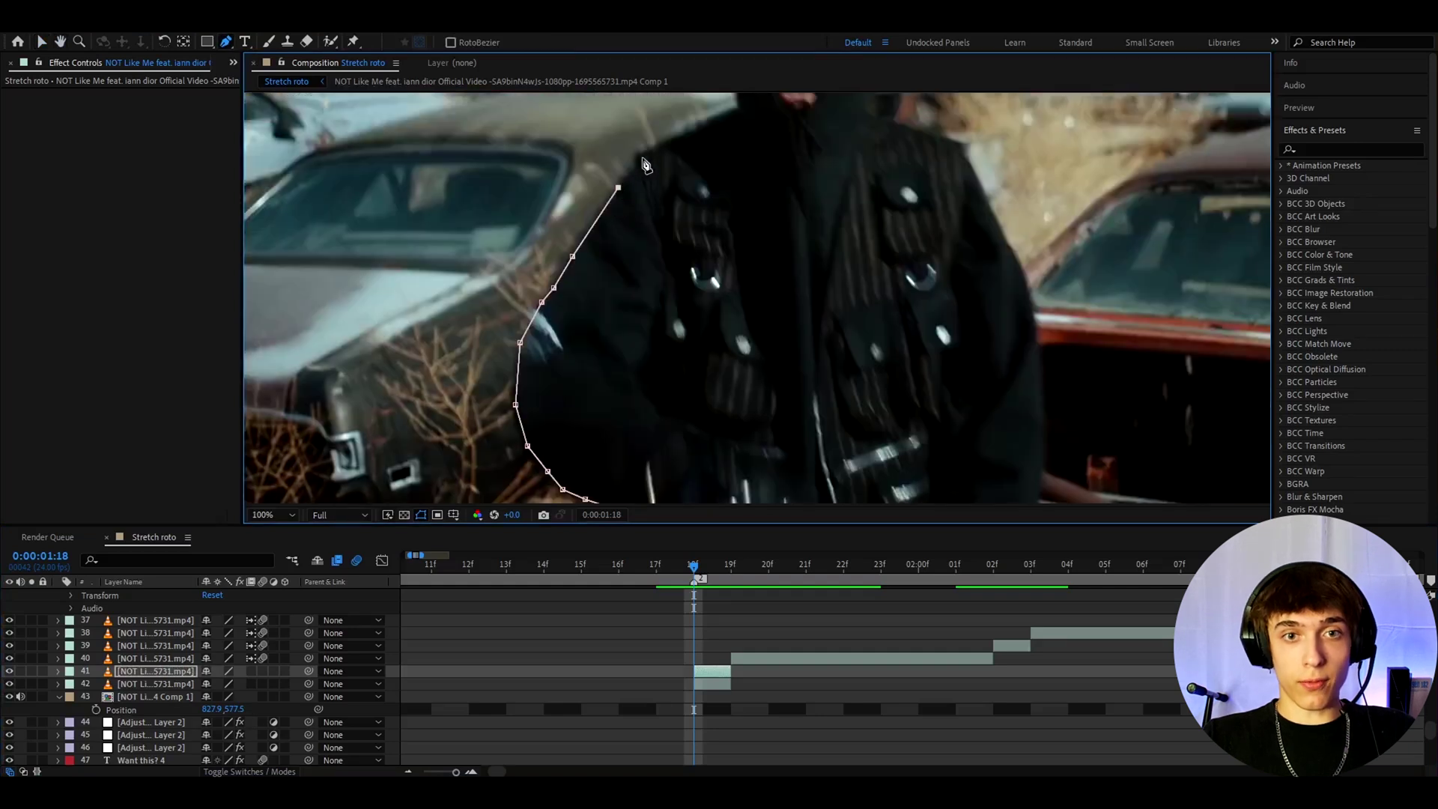
left_click(636, 156)
scroll(781, 389, "down", 4)
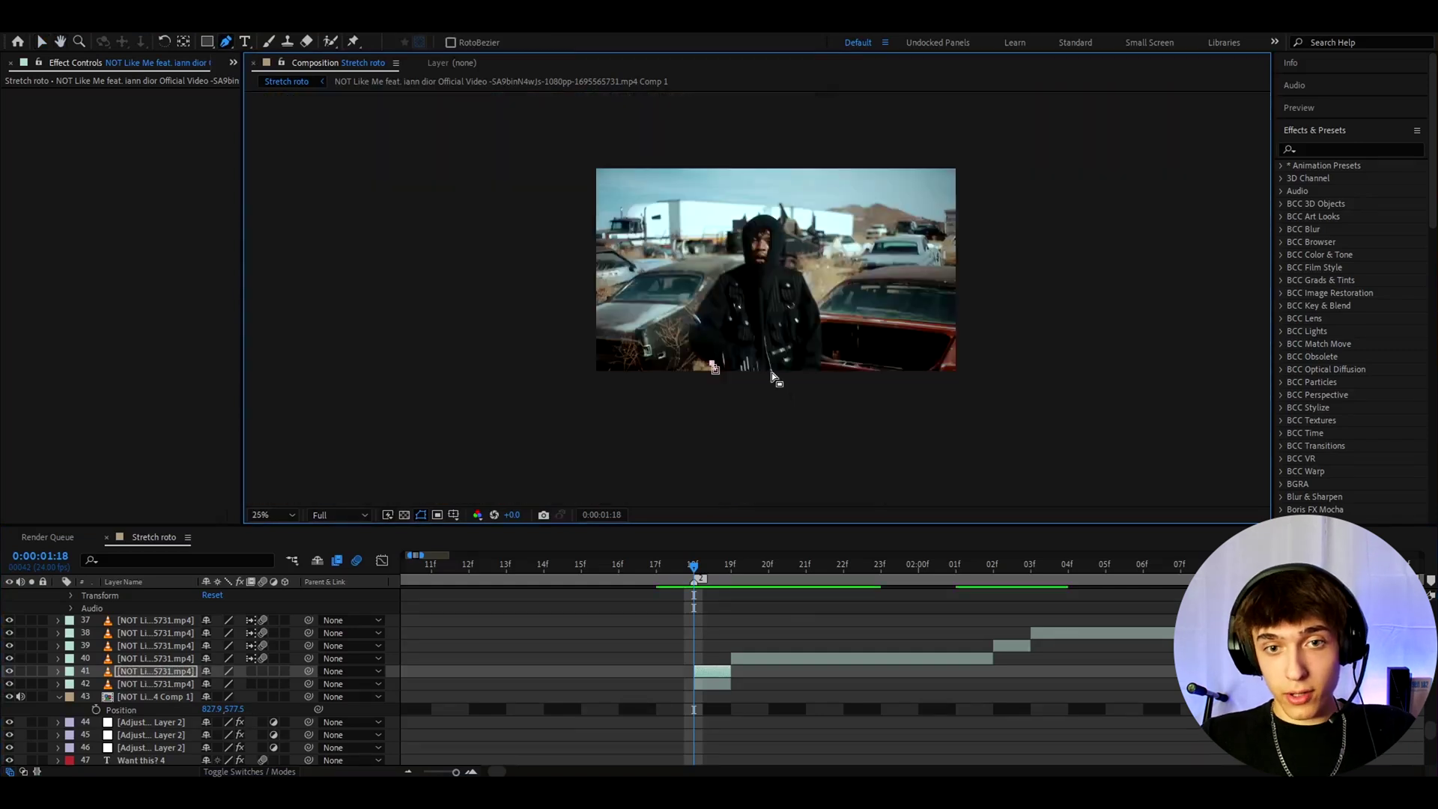
key("ctrl+z")
key("ctrl+z")
left_click(44, 38)
scroll(757, 299, "up", 2)
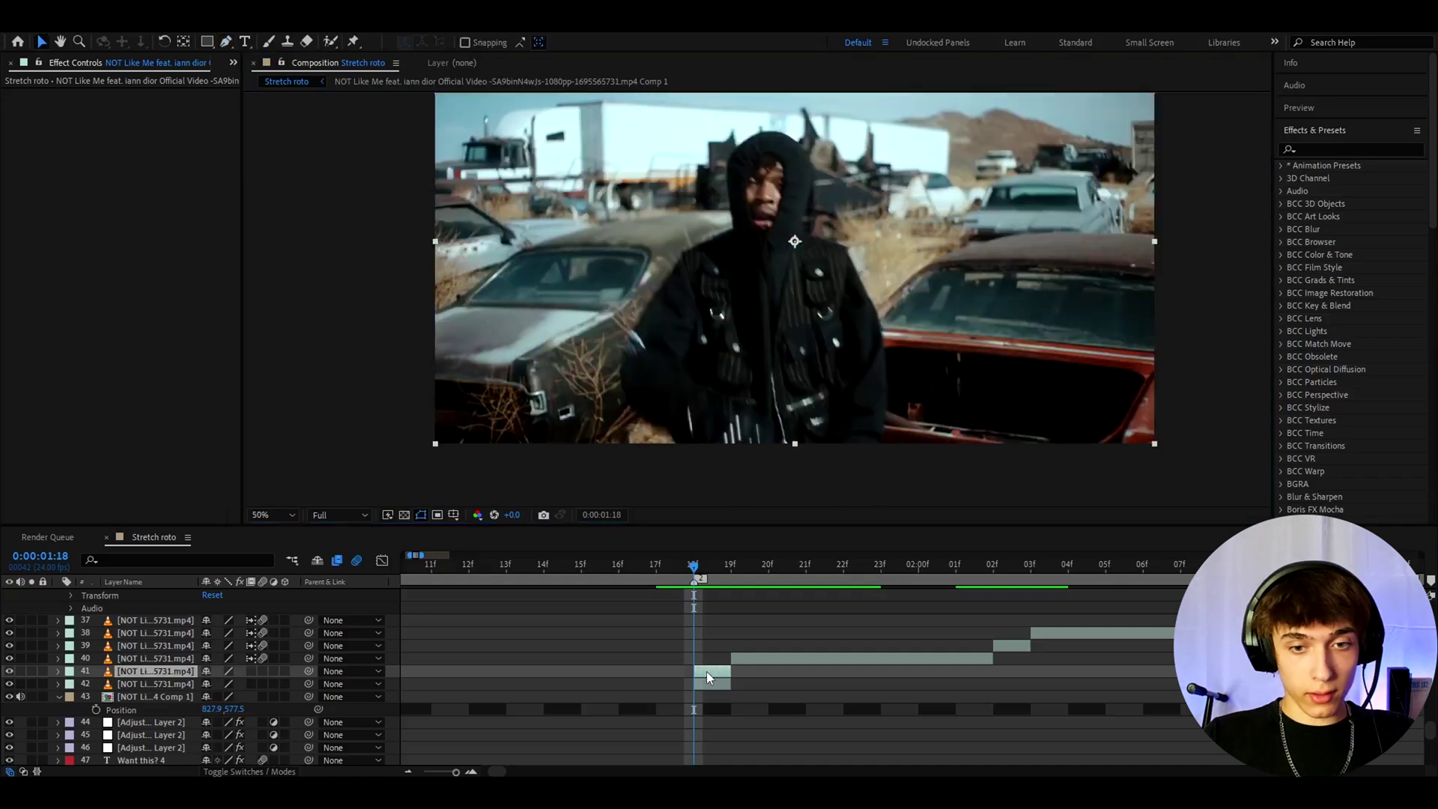
Pre-compose the duplicated one-frame clip as "roto", moving all attributes into the new composition.
right_click(707, 671)
left_click(746, 589)
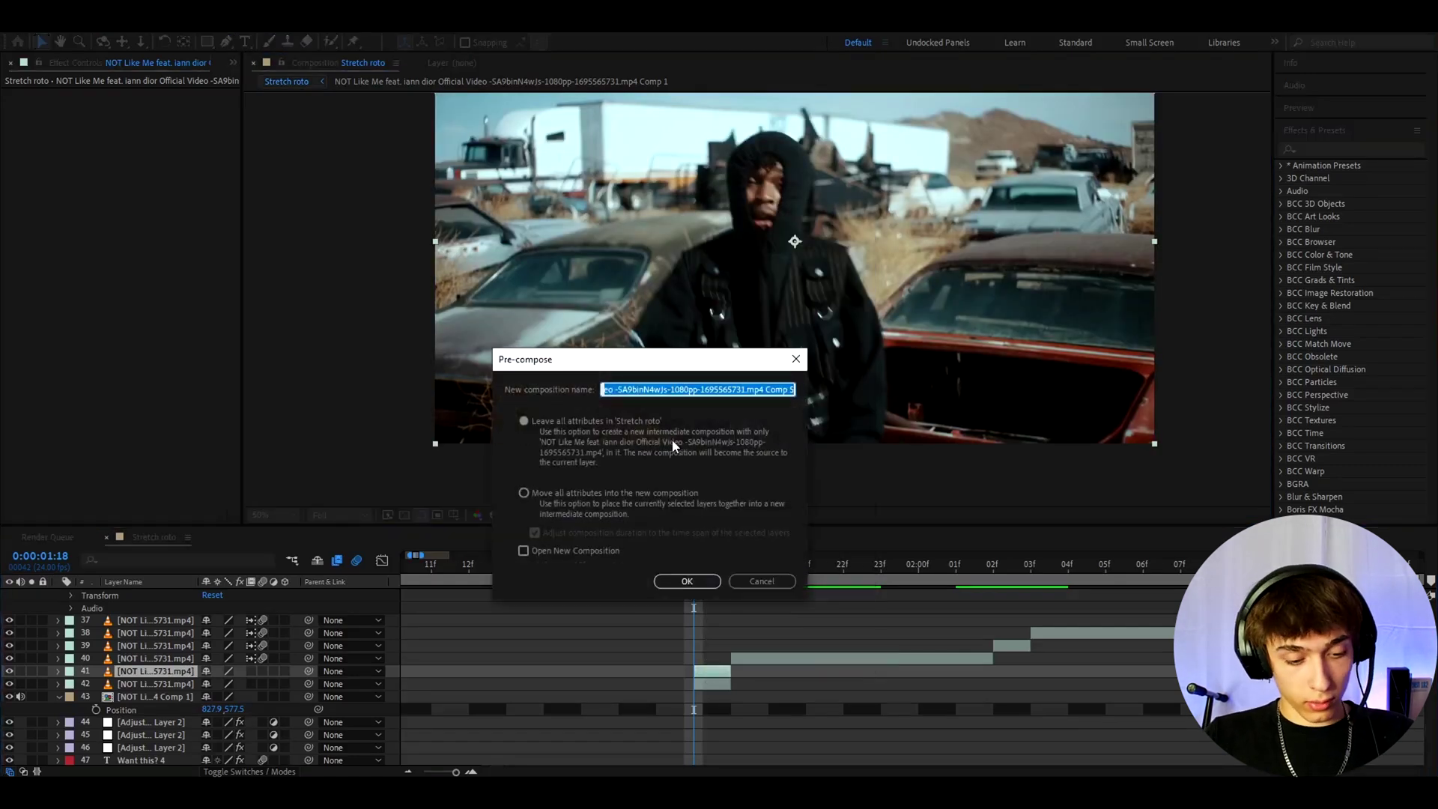
type("roto")
left_click(527, 488)
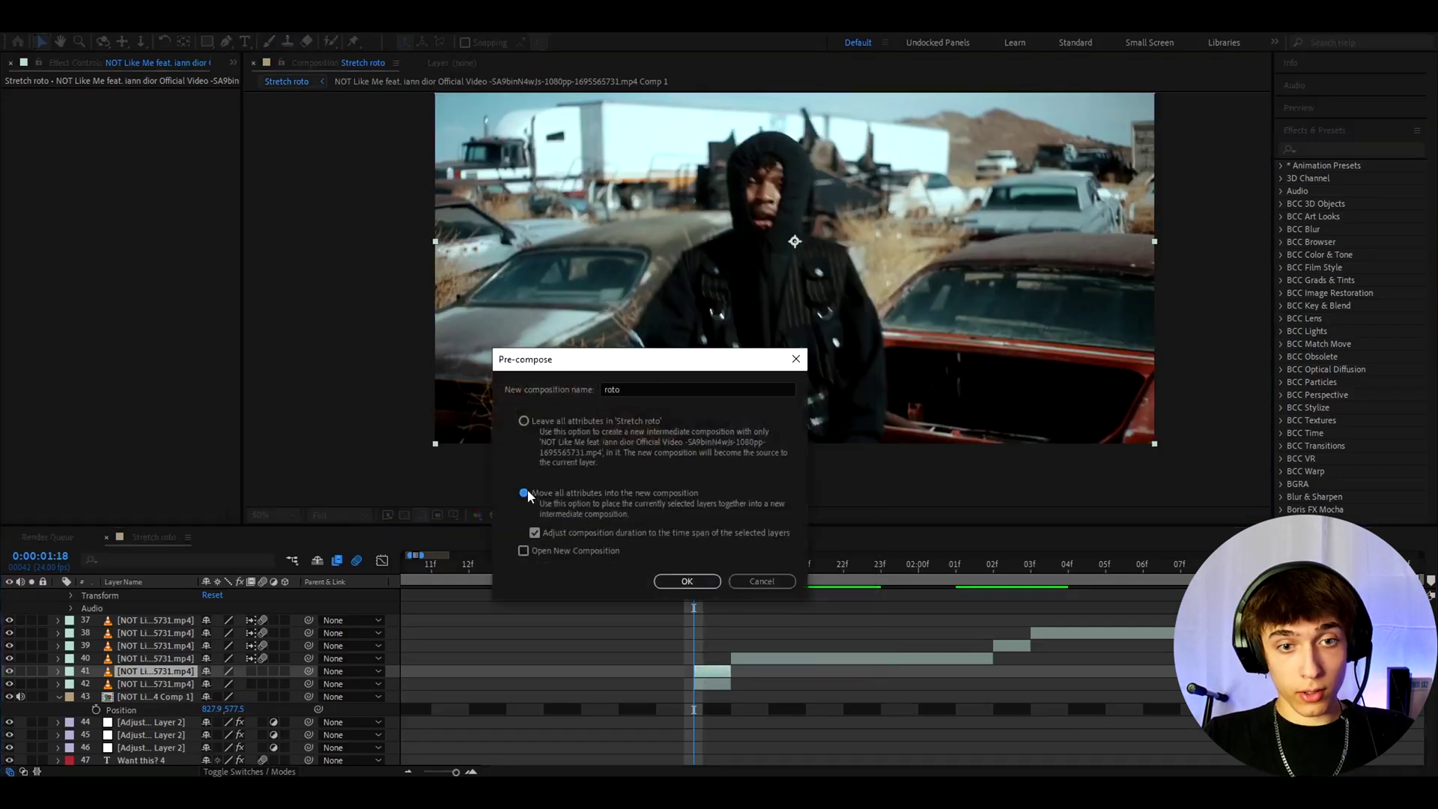
left_click(687, 582)
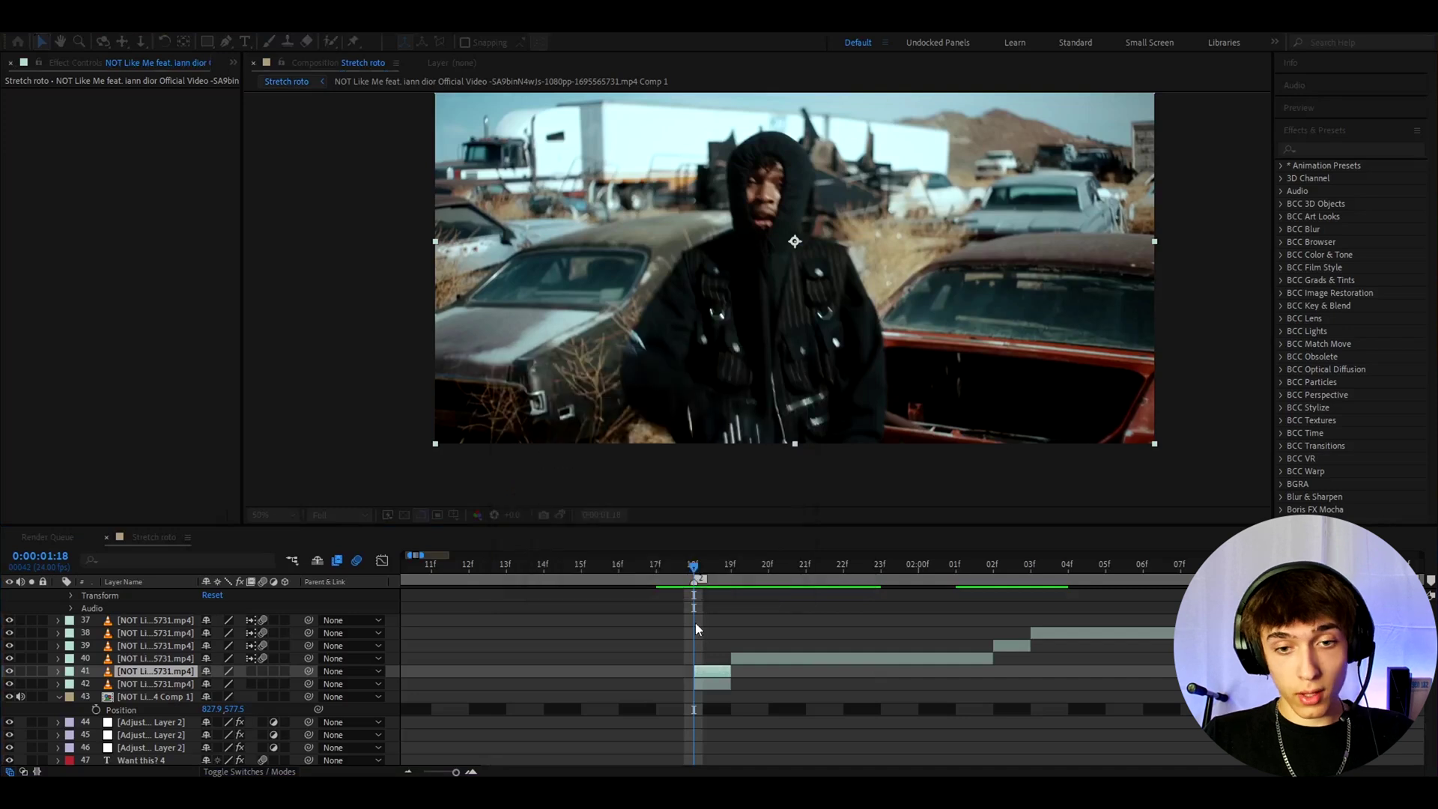
Open the clip inside the roto composition for layer editing and select the hooded man with the Roto Brush.
double_click(706, 670)
double_click(483, 596)
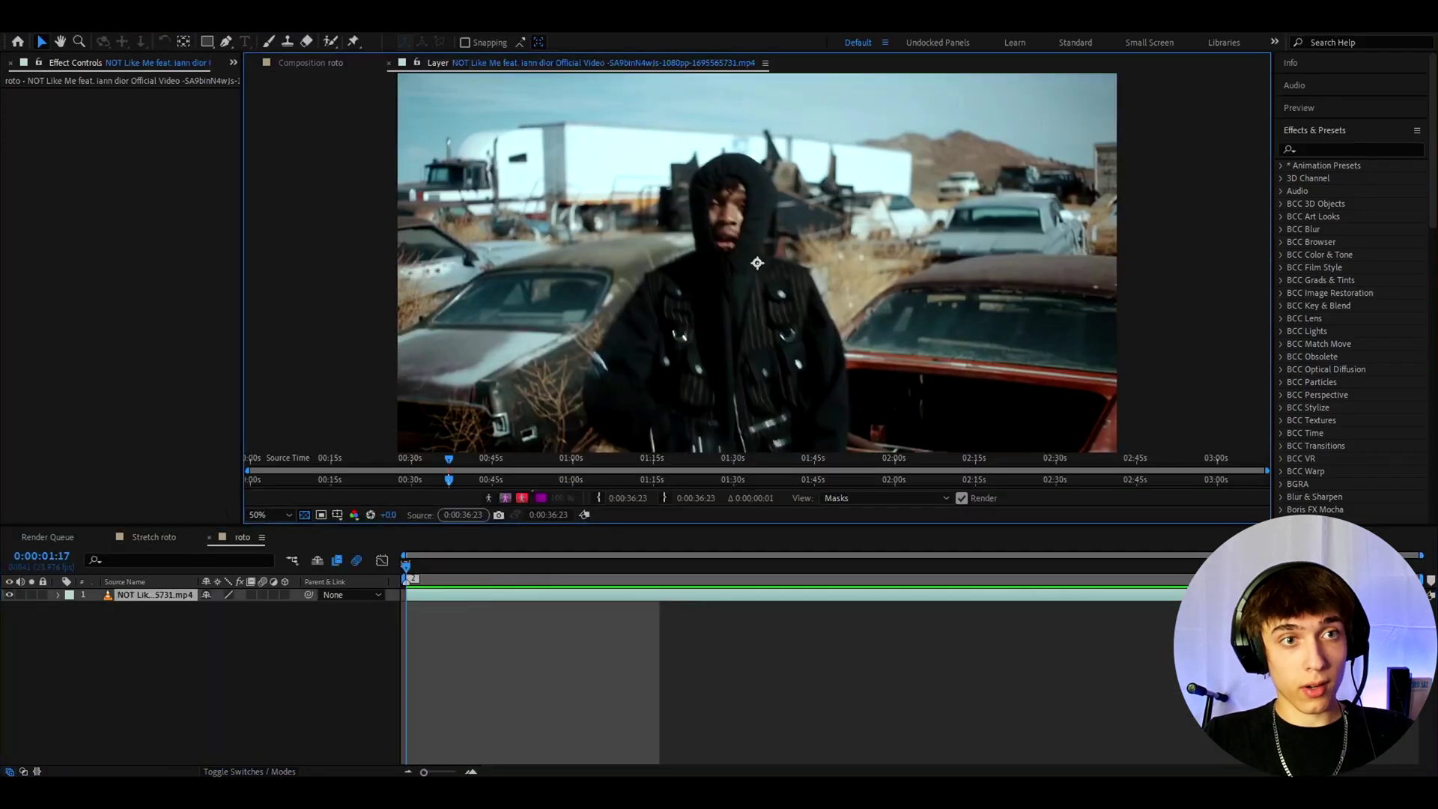
left_click(330, 41)
left_click_drag(693, 389, 614, 301)
mouse_move(573, 373)
left_mouse_down()
mouse_move(526, 320)
mouse_move(561, 262)
mouse_move(630, 202)
mouse_move(641, 90)
mouse_move(674, 111)
mouse_move(674, 165)
mouse_move(742, 241)
mouse_move(734, 382)
mouse_move(596, 367)
mouse_move(615, 293)
left_mouse_up()
mouse_move(567, 340)
left_mouse_down()
mouse_move(497, 329)
mouse_move(491, 283)
left_mouse_up()
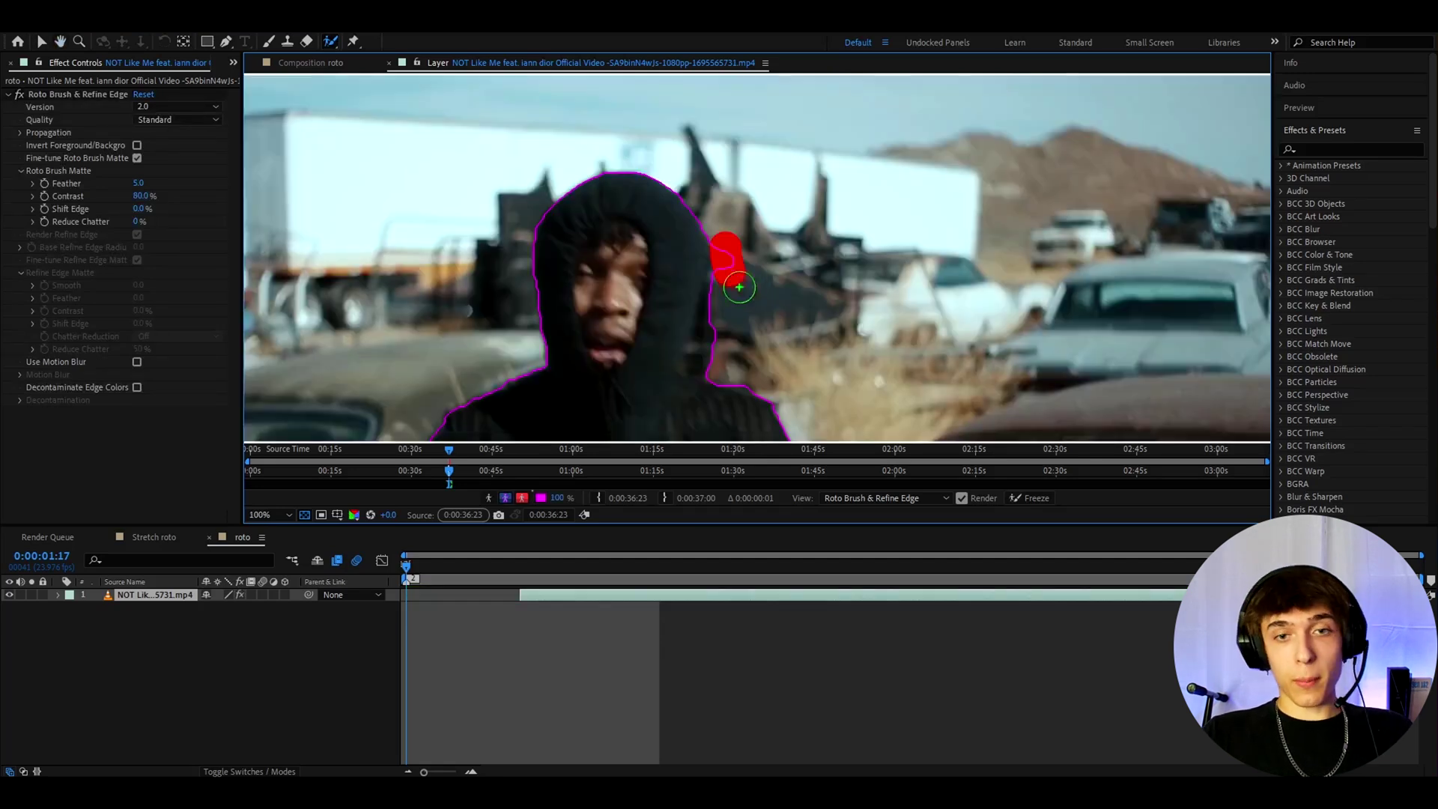
Refine the Roto Brush selection, removing background beside the hood and at the lower jacket edge and adding the bright sleeve detail.
left_click_drag(765, 286, 749, 196)
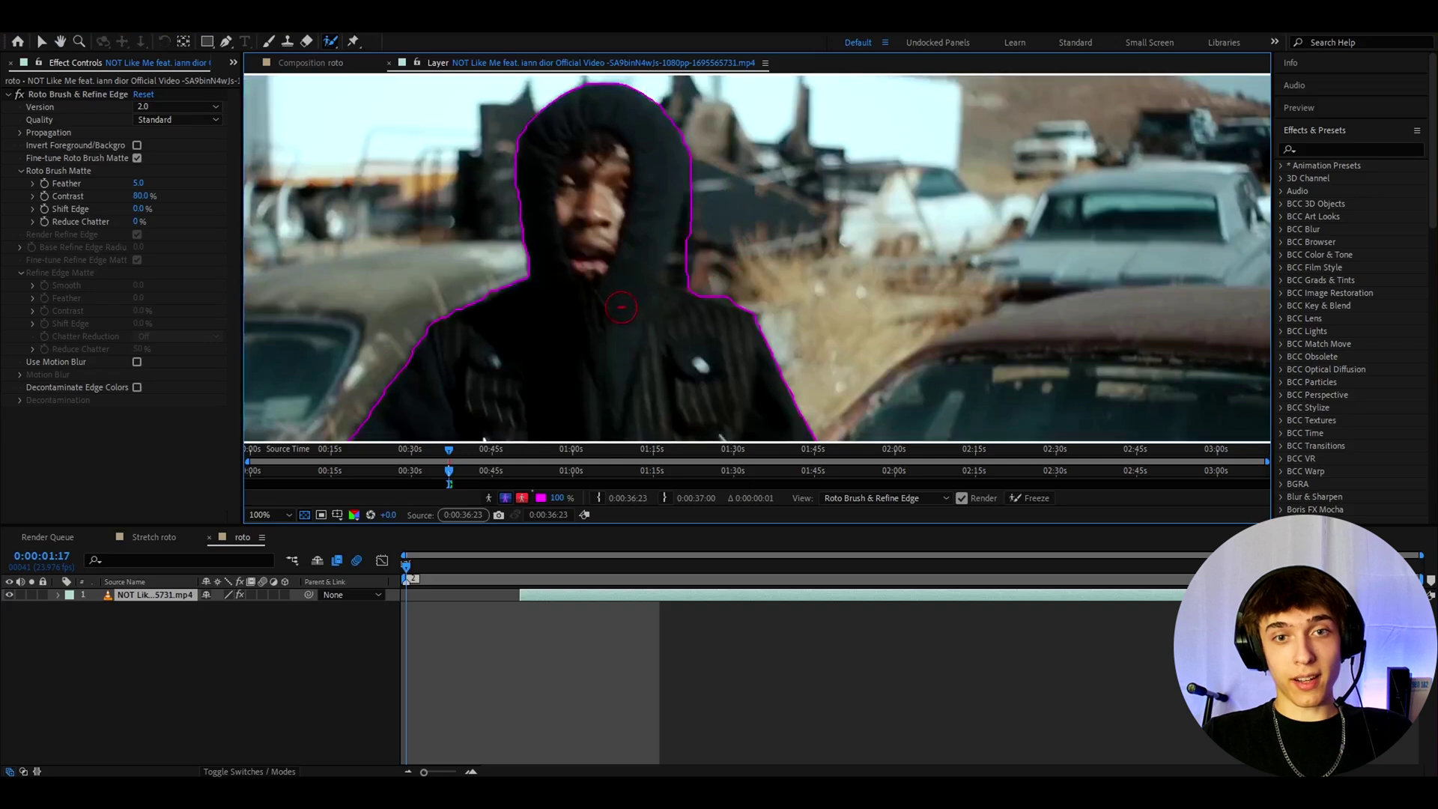
scroll(644, 318, "down", 2)
left_click_drag(635, 327, 633, 266)
scroll(625, 254, "up", 1)
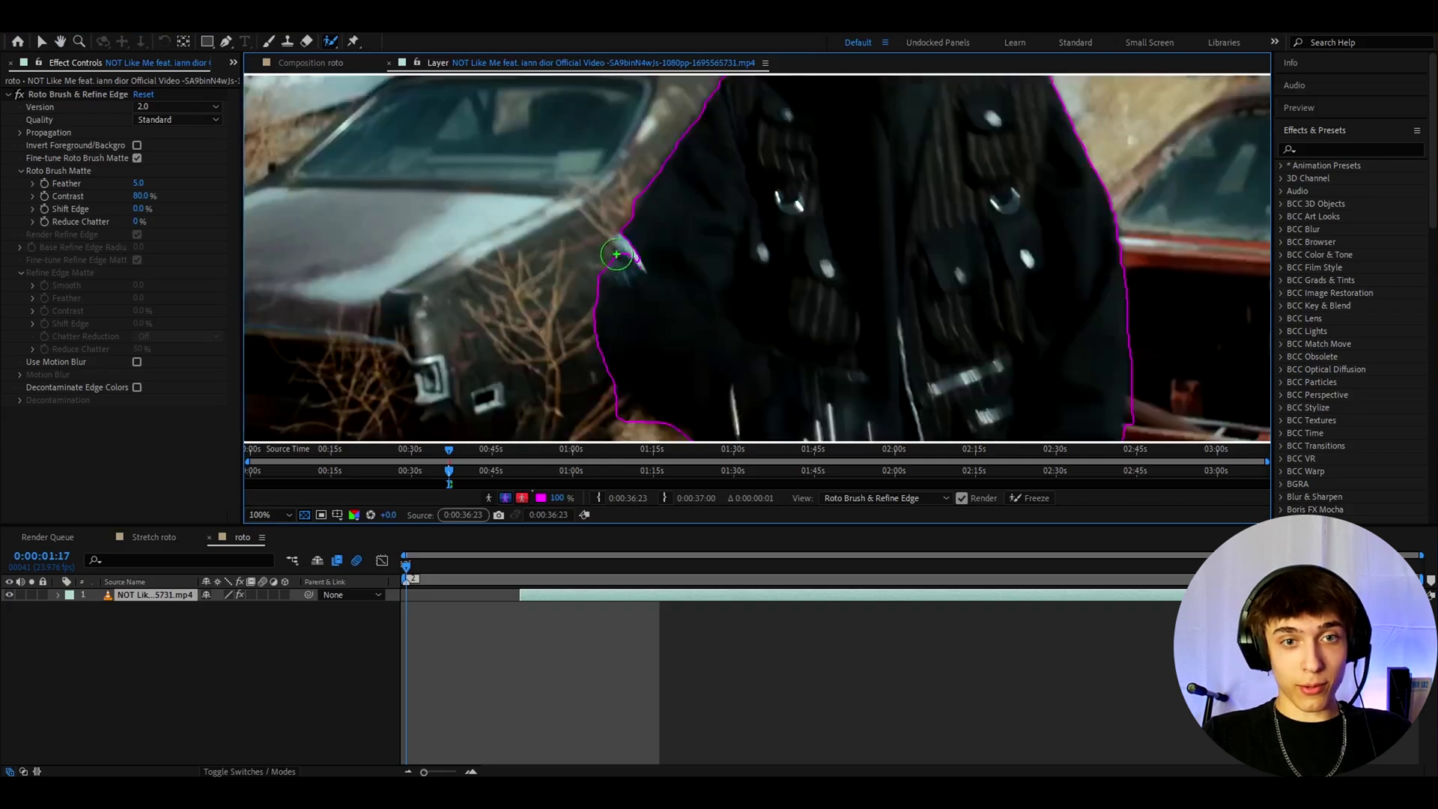
left_click(625, 248)
scroll(669, 291, "down", 1)
scroll(680, 288, "up", 1)
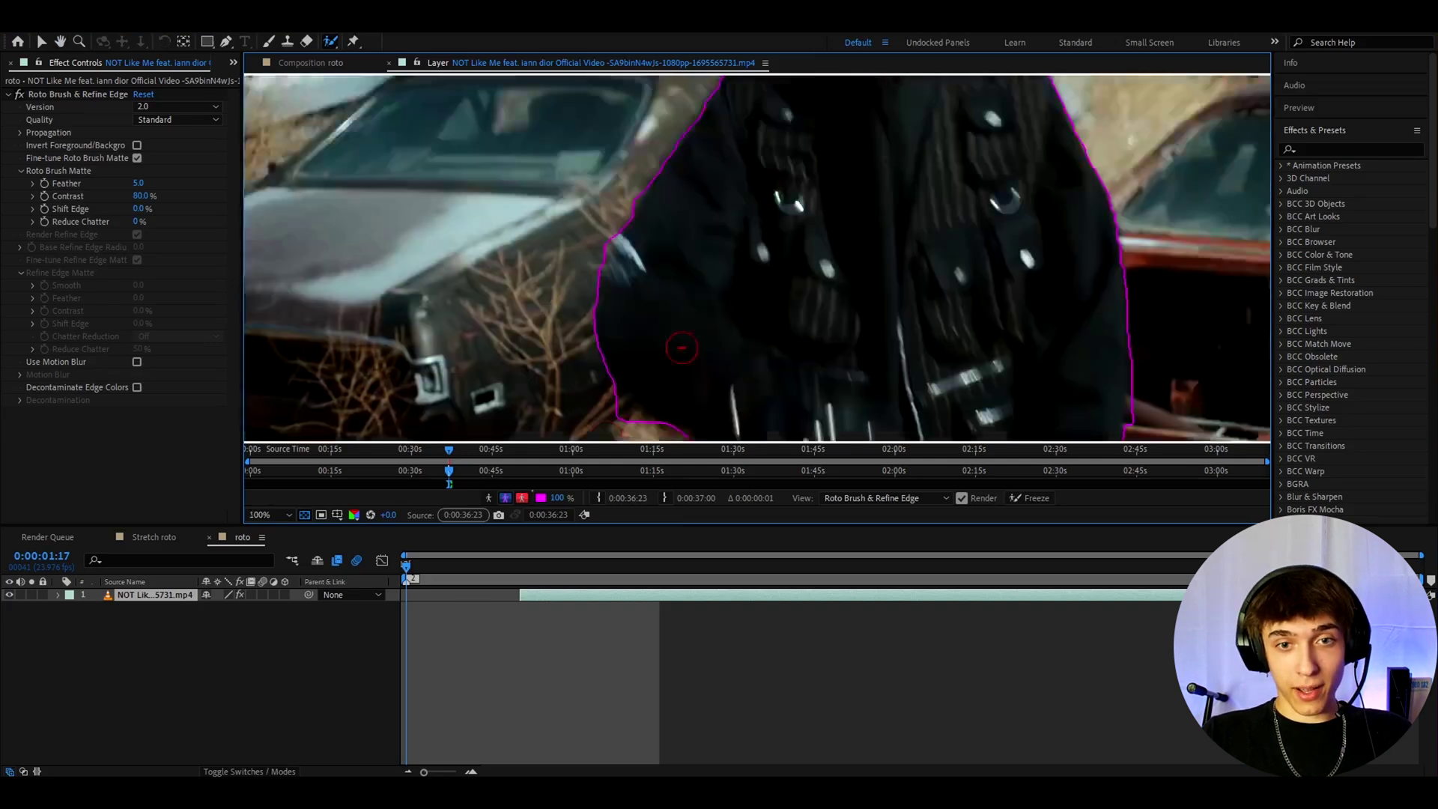
left_click_drag(680, 344, 755, 256)
left_click_drag(688, 313, 710, 346)
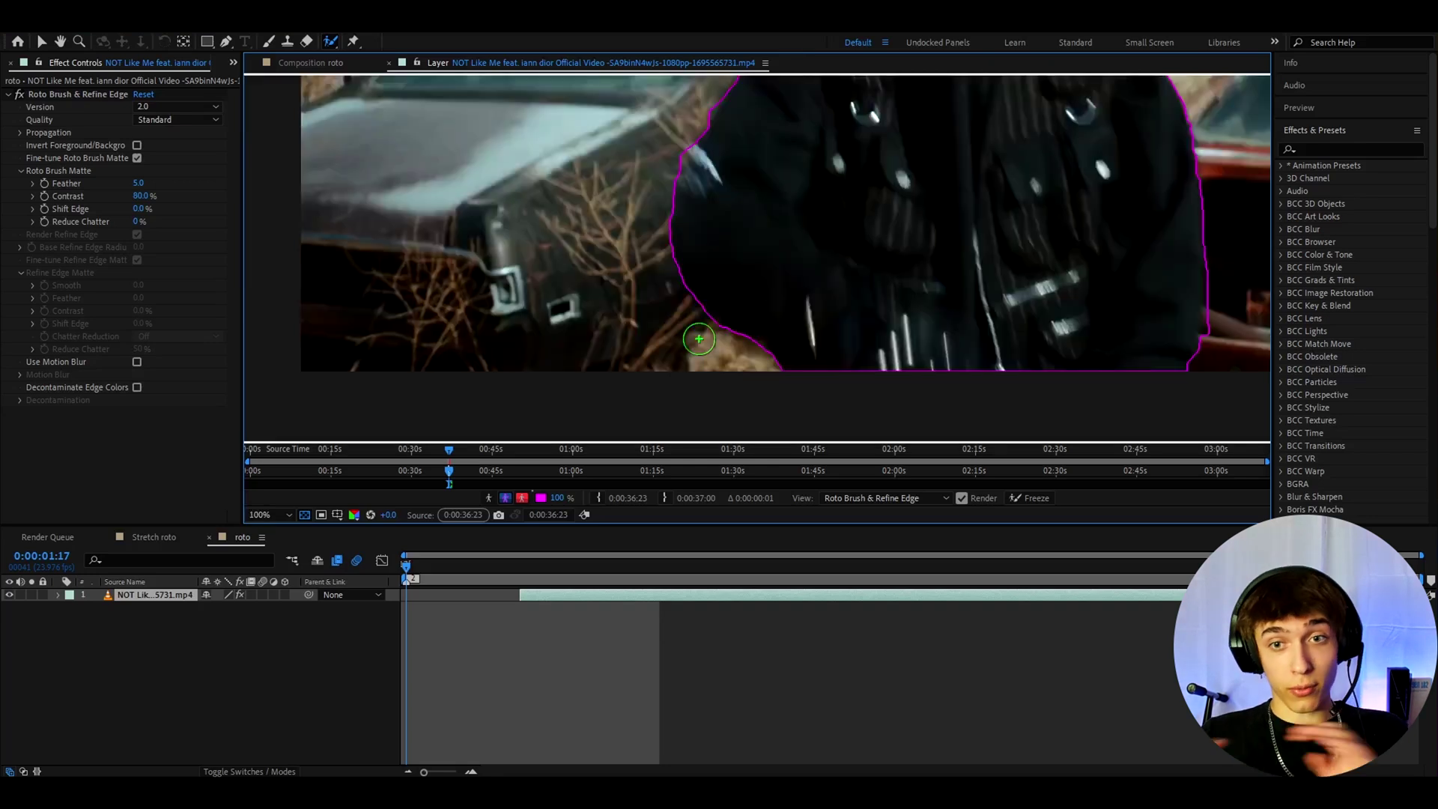
scroll(860, 218, "down", 2)
left_click_drag(860, 218, 588, 376)
Extend the clip's in point to the start of the roto composition and return to the Stretch roto composition.
left_click_drag(520, 599, 418, 599)
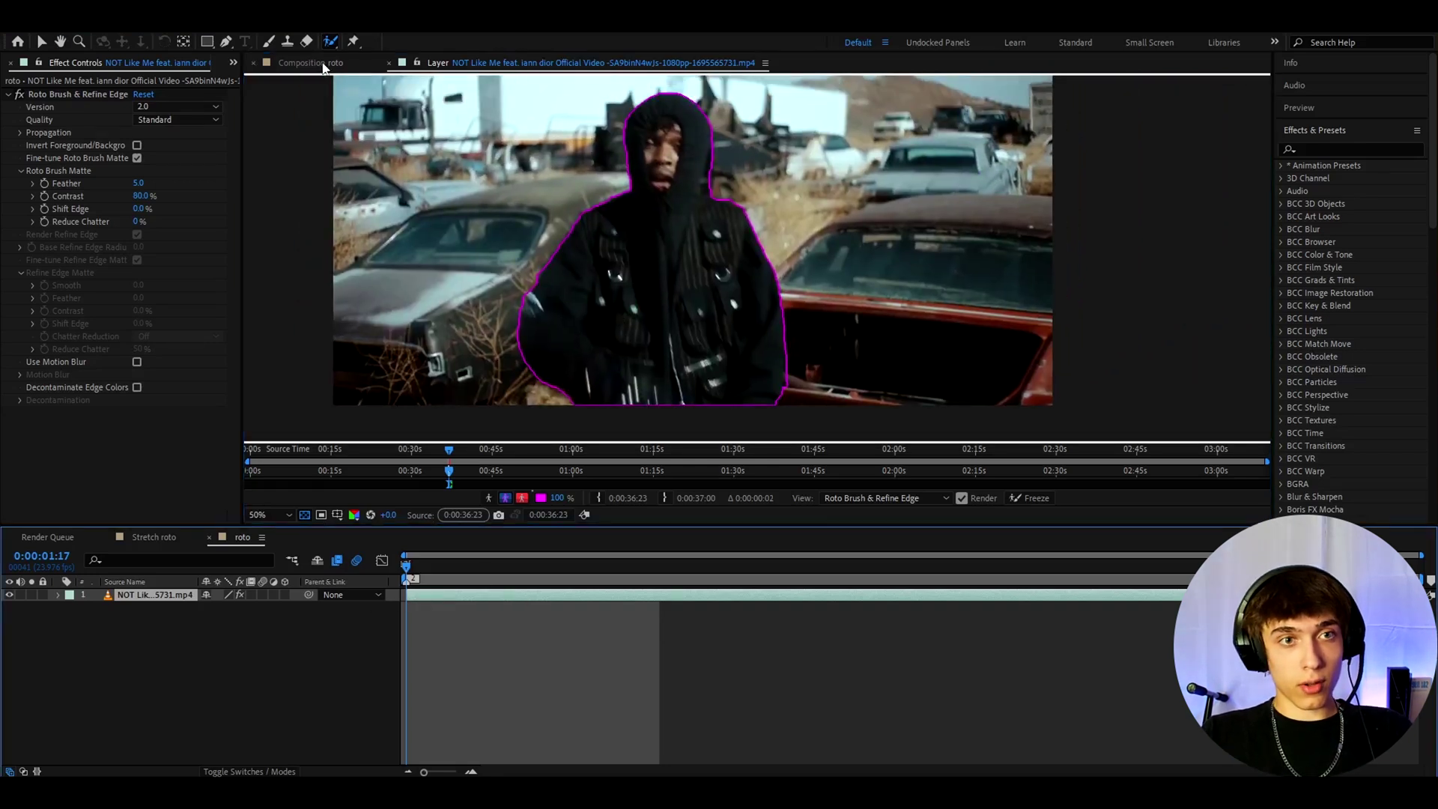
left_click(323, 64)
left_click(143, 538)
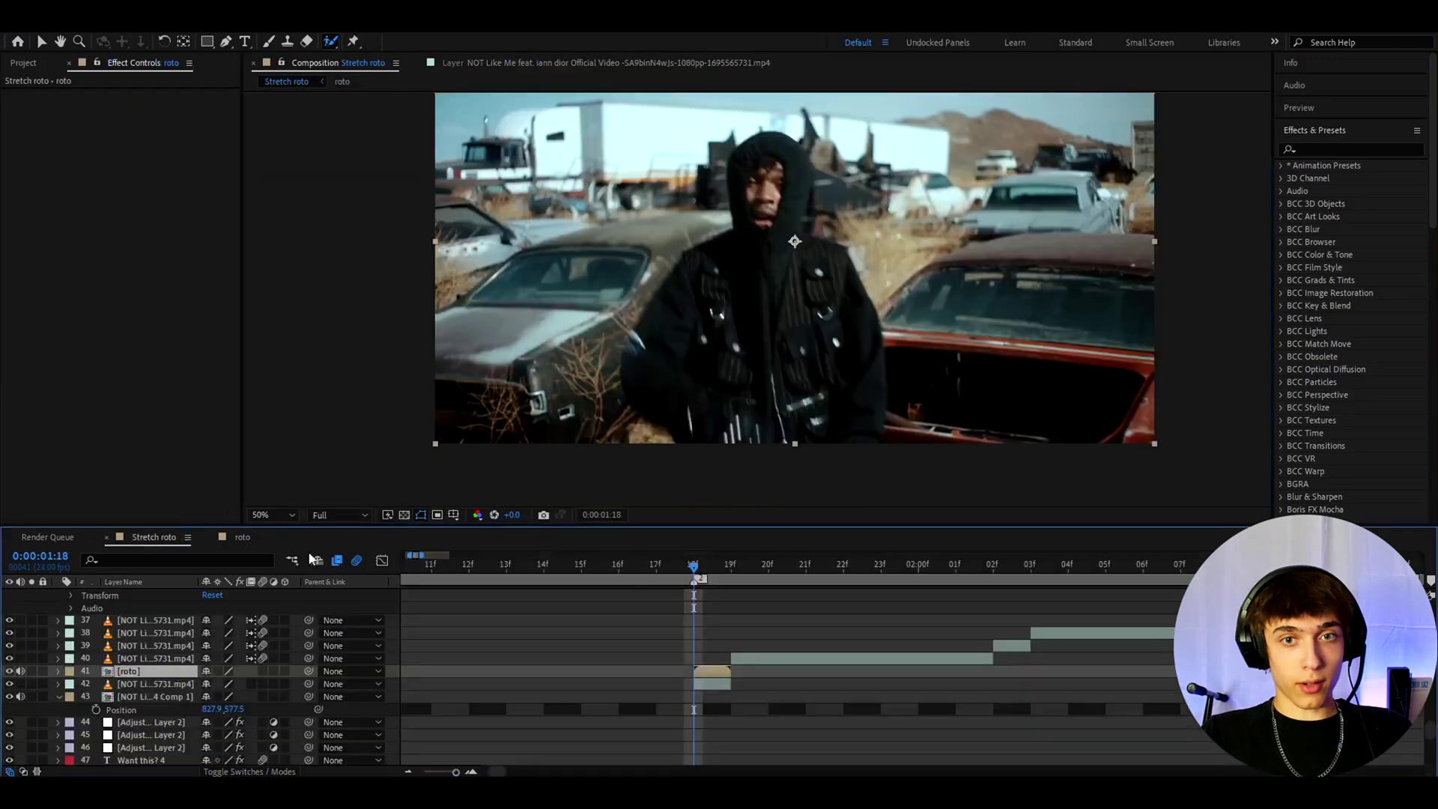
Shift the roto layer one frame earlier to 0:00:01:17 and switch back to the Selection tool.
scroll(710, 708, "up", 1)
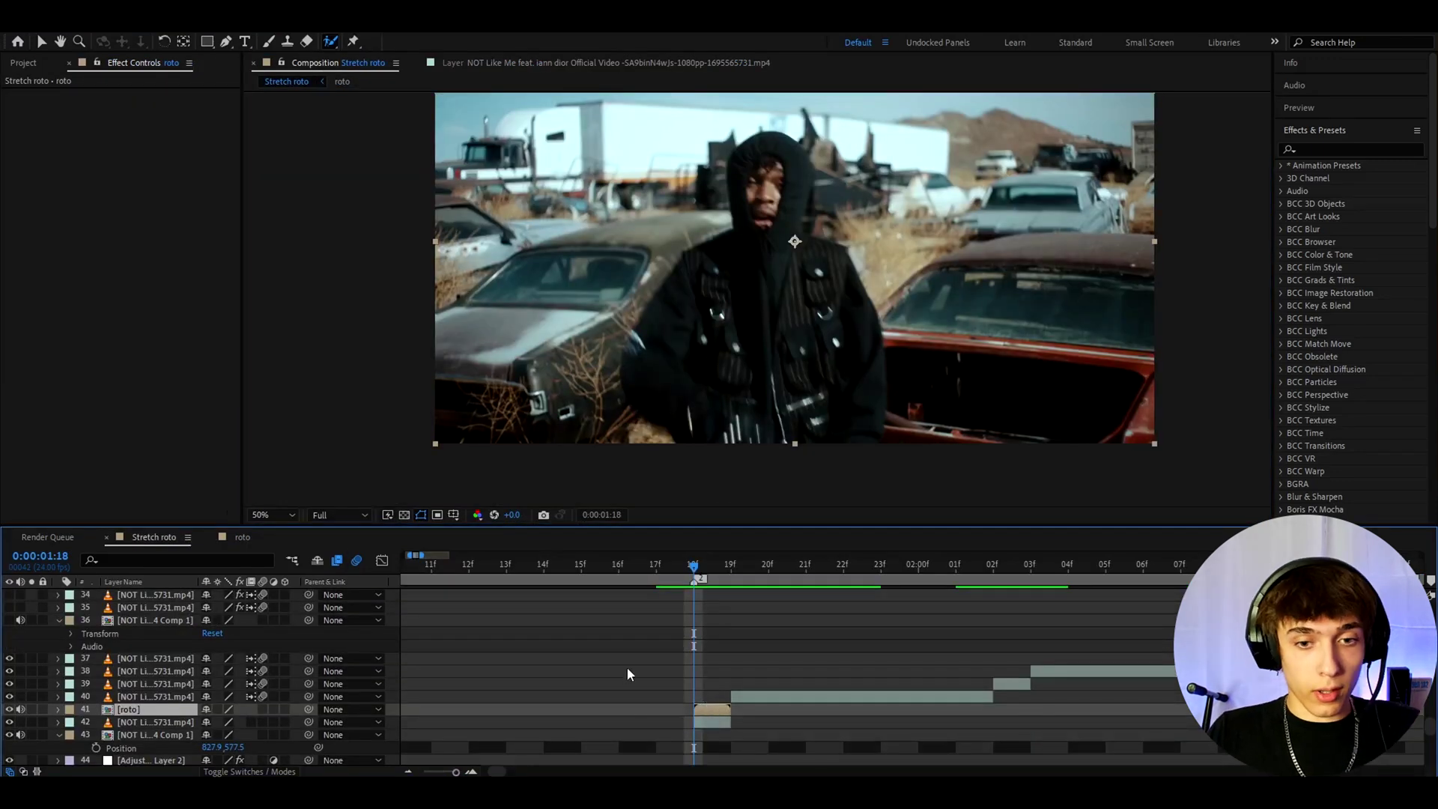
scroll(623, 660, "down", 1)
scroll(622, 658, "up", 1)
scroll(719, 674, "down", 1)
key("Page_Up")
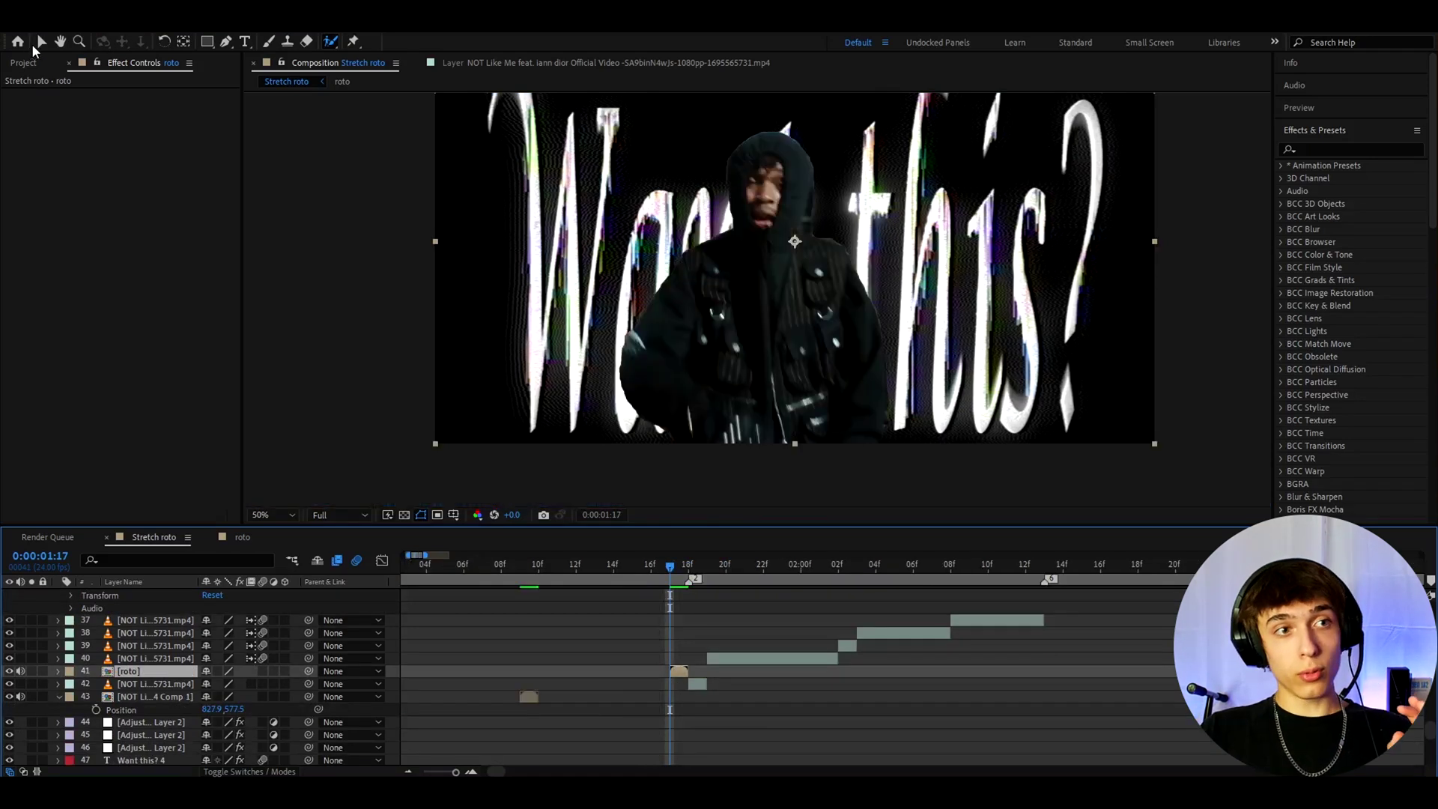
left_click(40, 46)
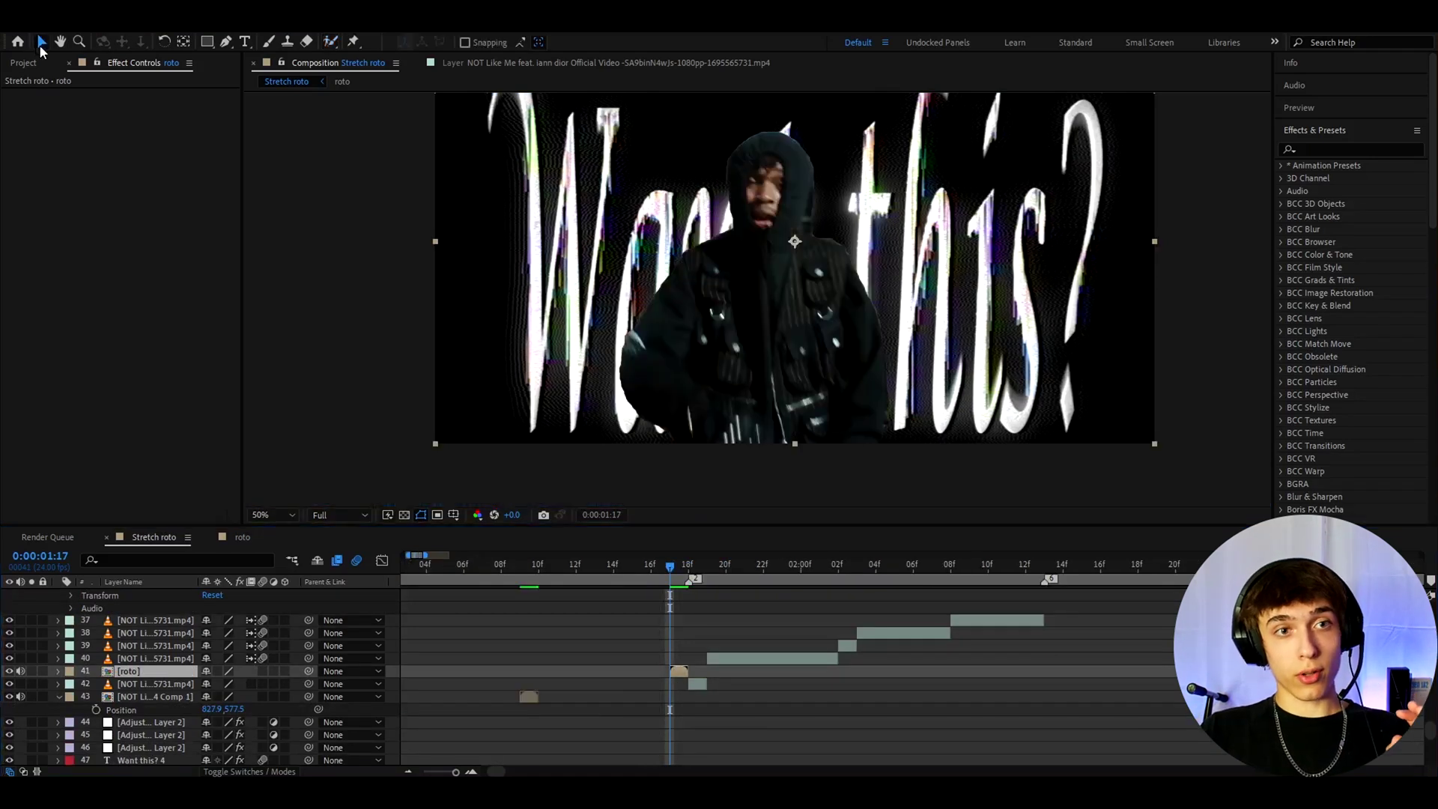
left_click_drag(887, 256, 837, 298)
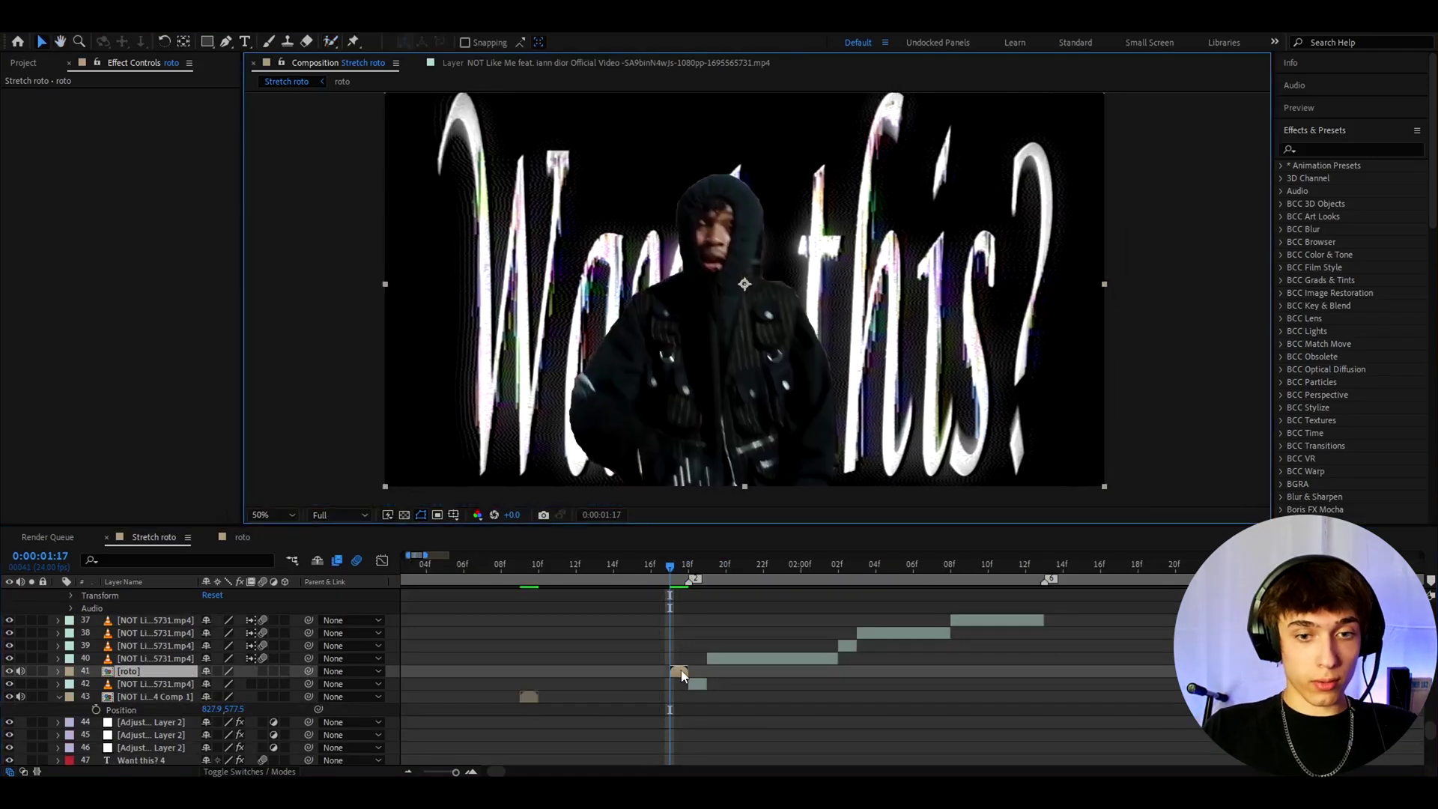
Show the roto layer's Scale property and unlink its width and height proportions.
left_click(681, 675)
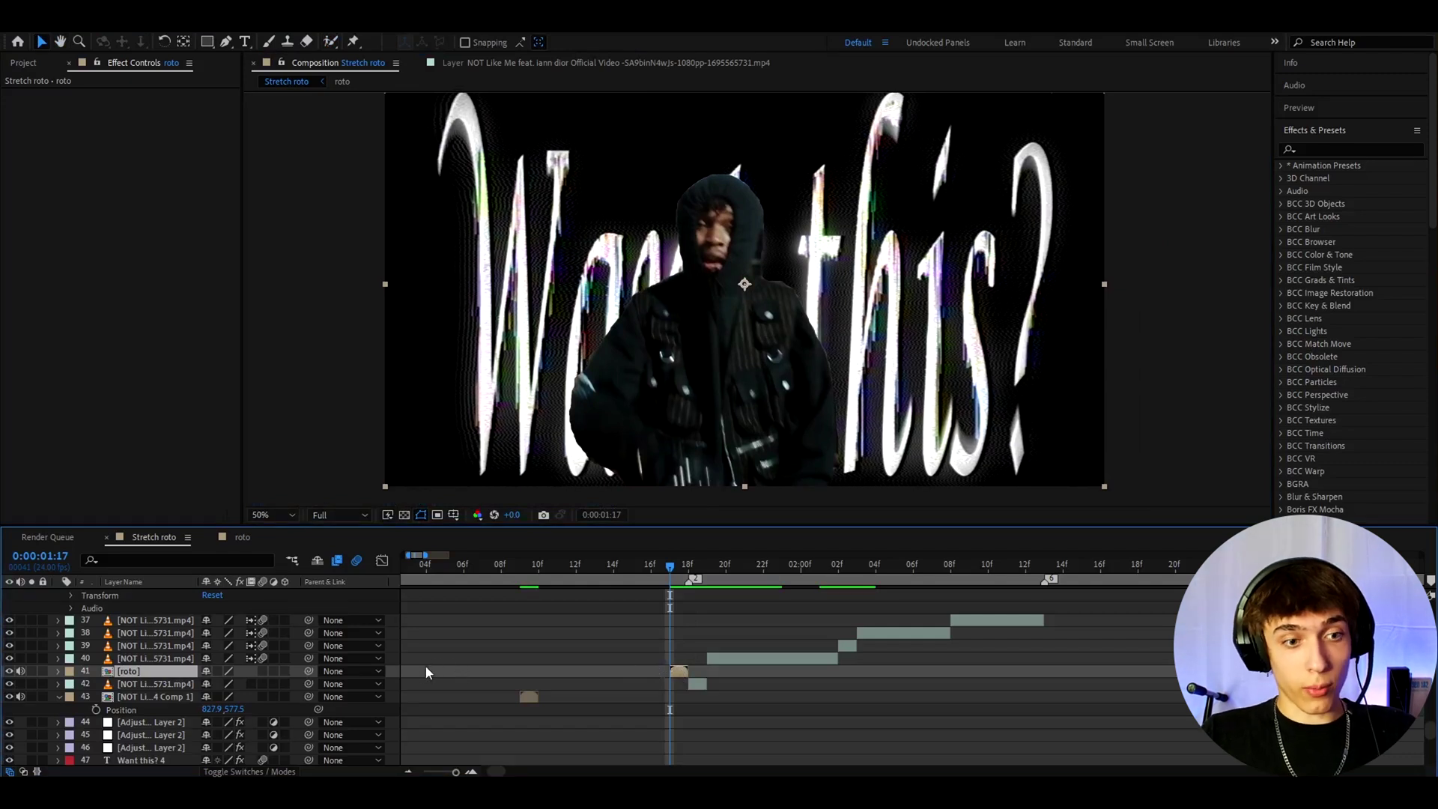
key("s")
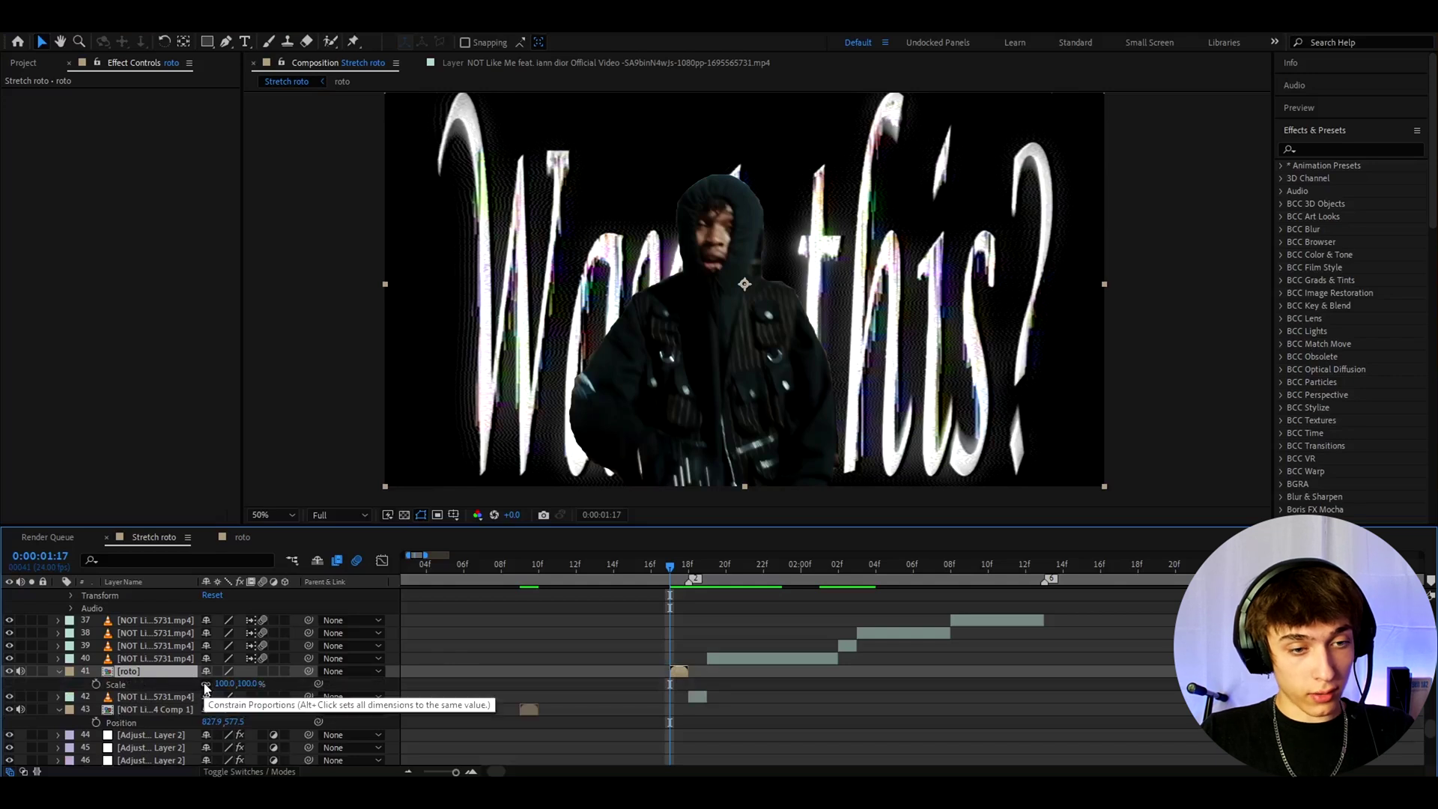
left_click(207, 687)
Try stretching the roto layer vertically to 822% and separately in width, undoing each test.
left_click_drag(243, 687, 766, 663)
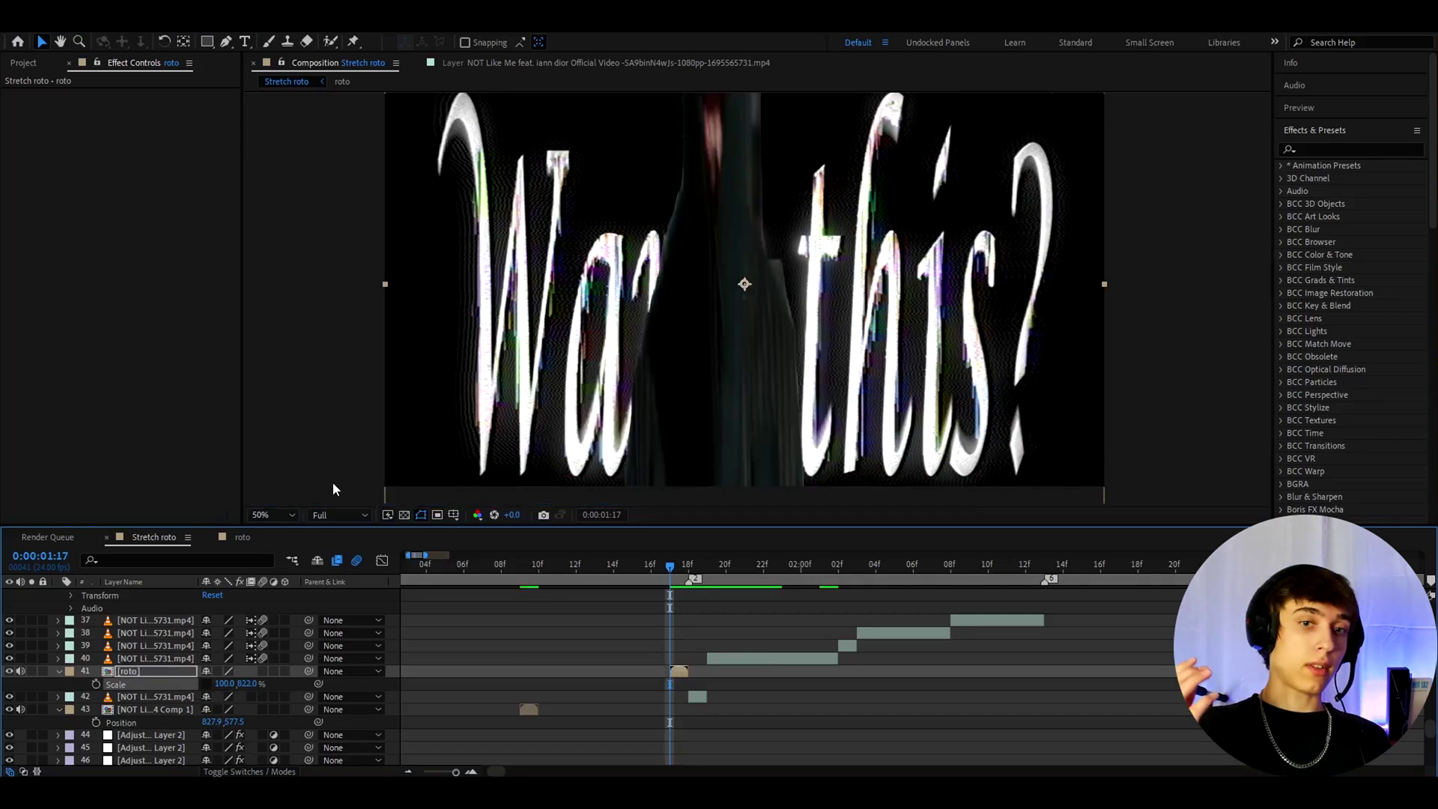
key("ctrl+z")
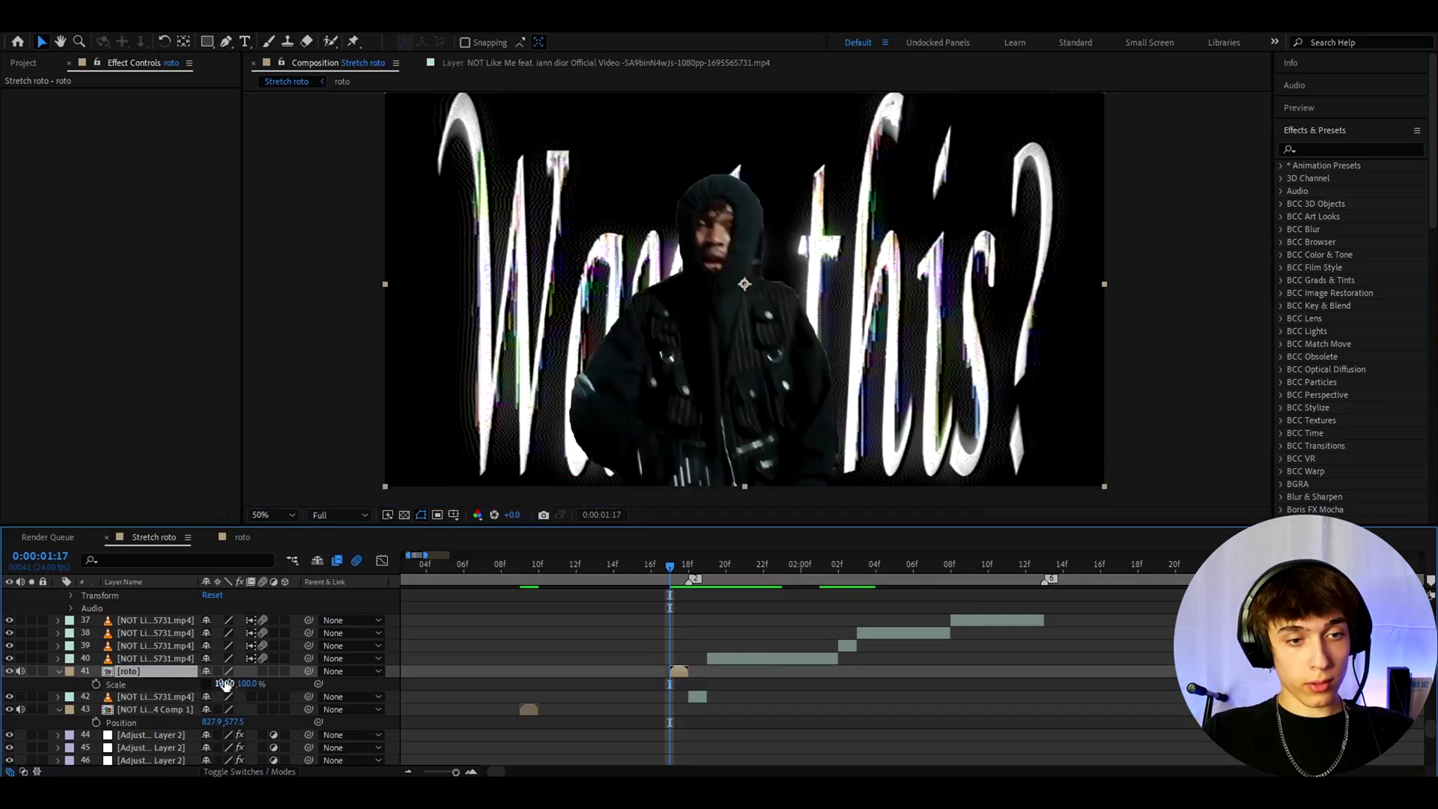
left_click(224, 682)
type("100")
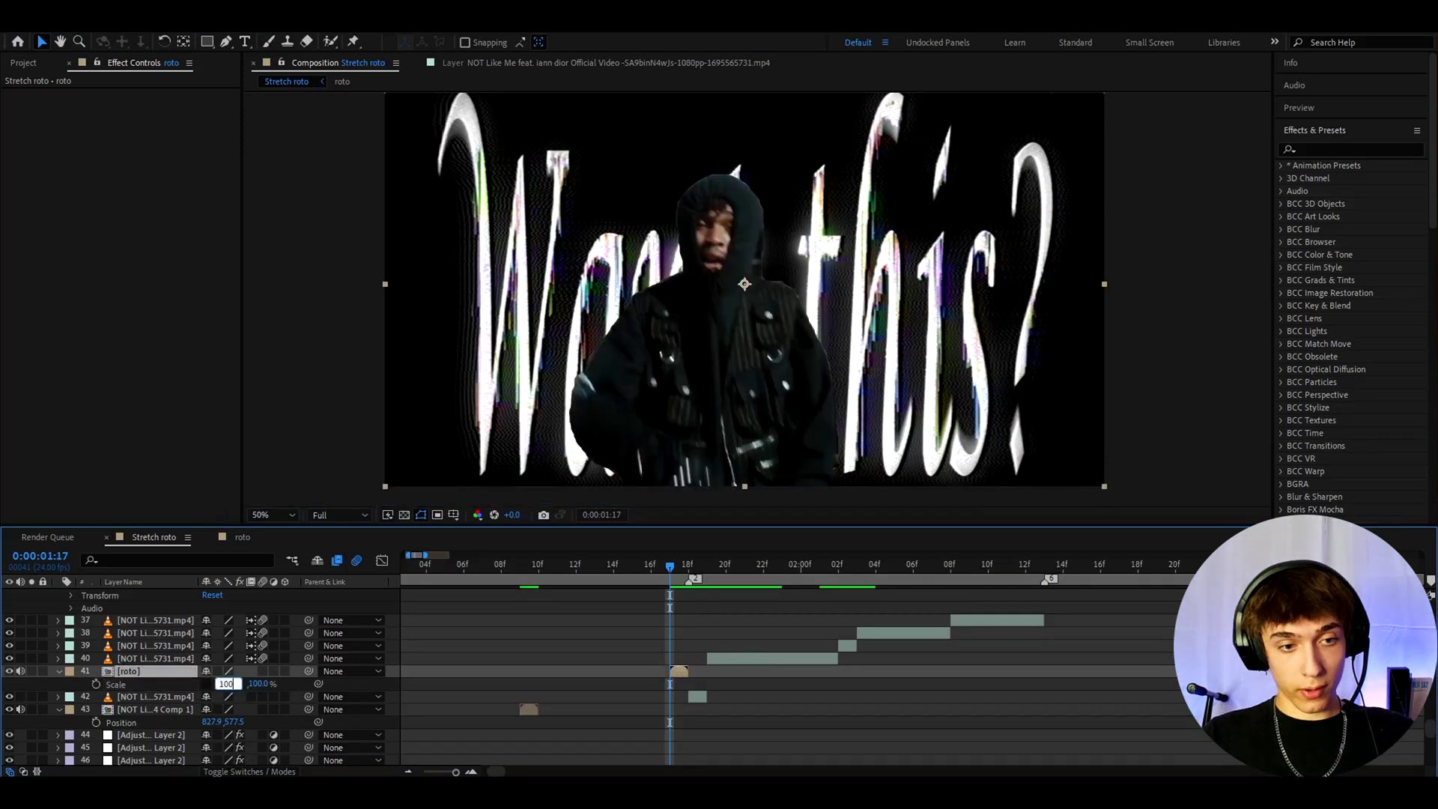
key("Return")
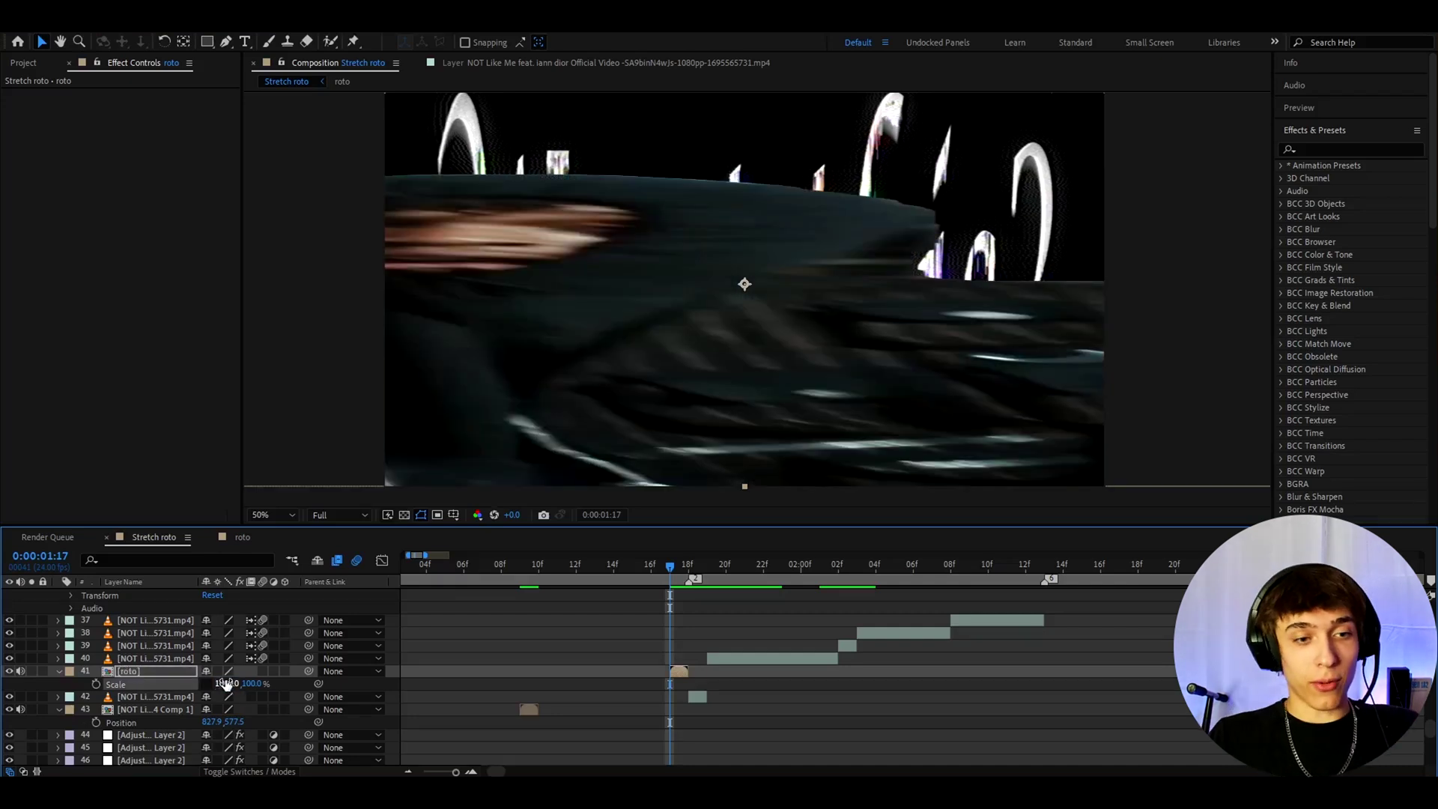
key("ctrl+z")
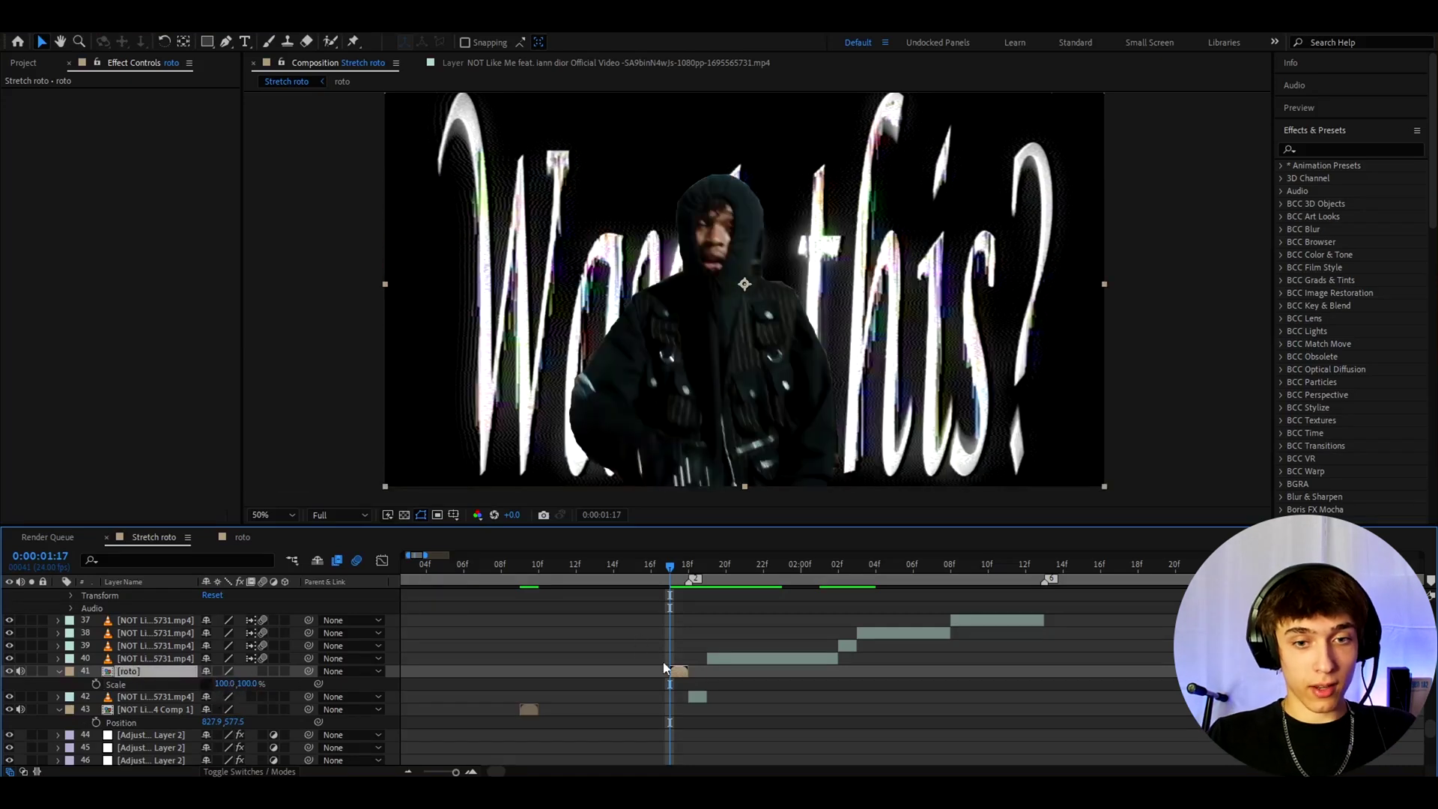
Apply the S_StretchFrameEdges effect to the roto layer with Center Squeeze at 0.
left_click(677, 664)
left_click(1310, 151)
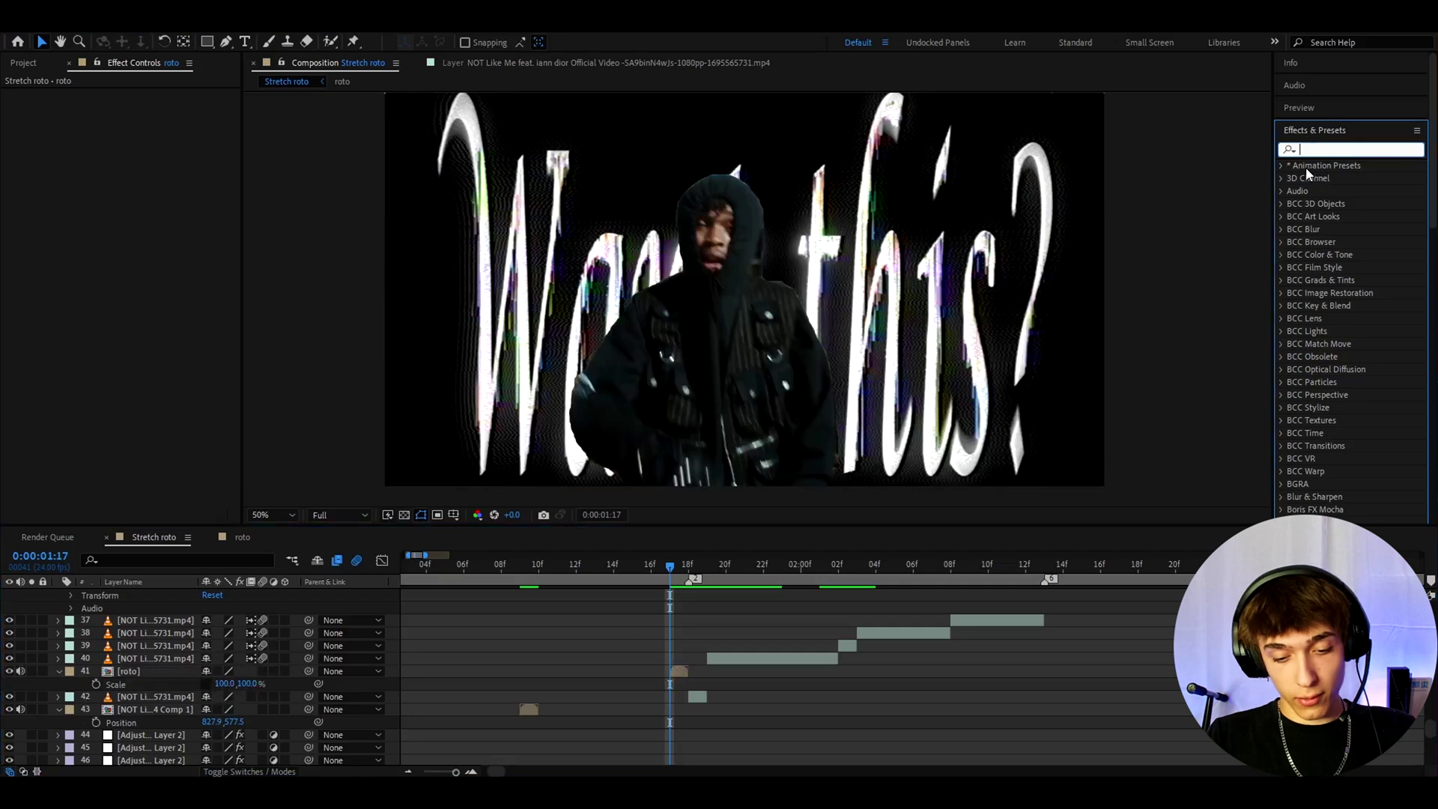
type("s_stret")
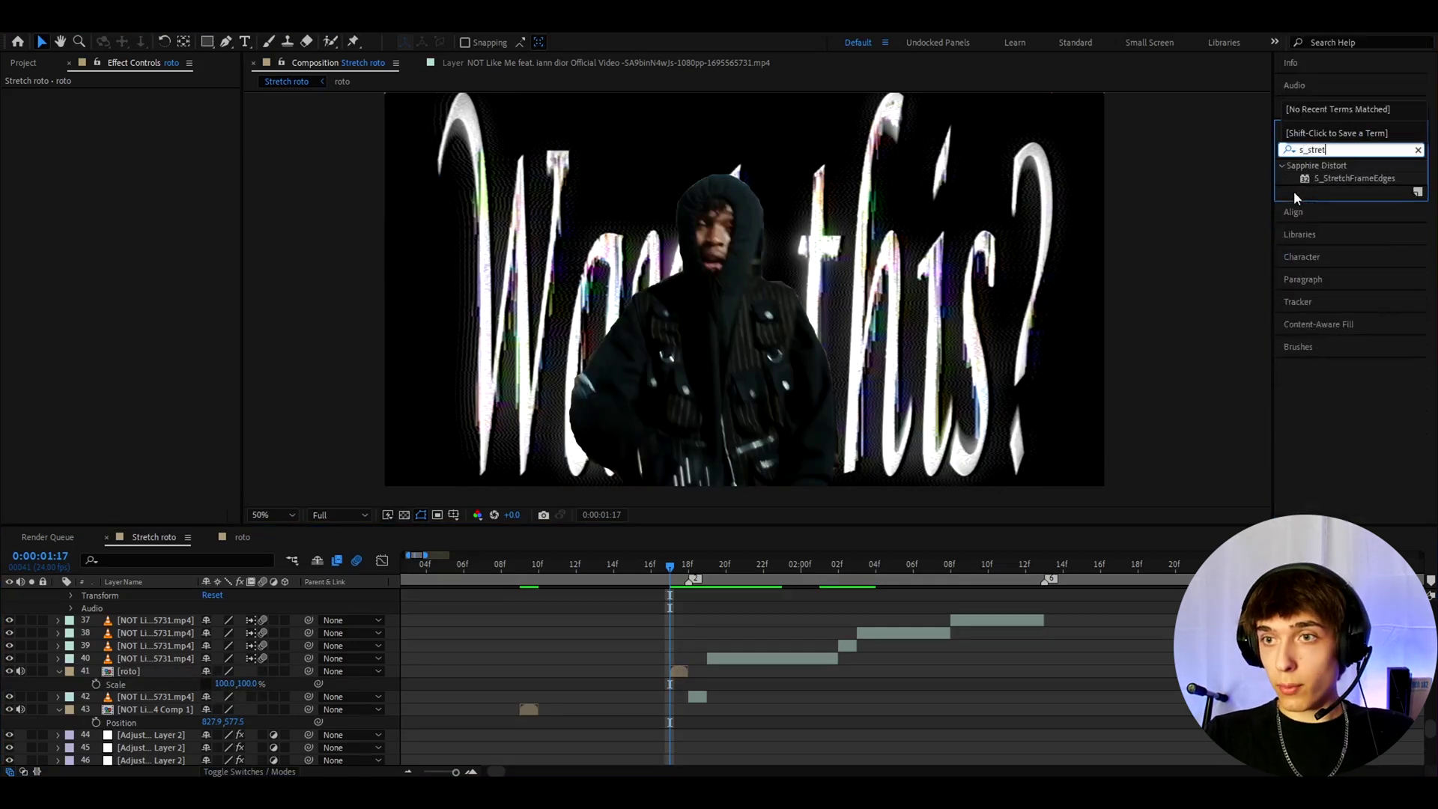
left_click_drag(1343, 180, 45, 138)
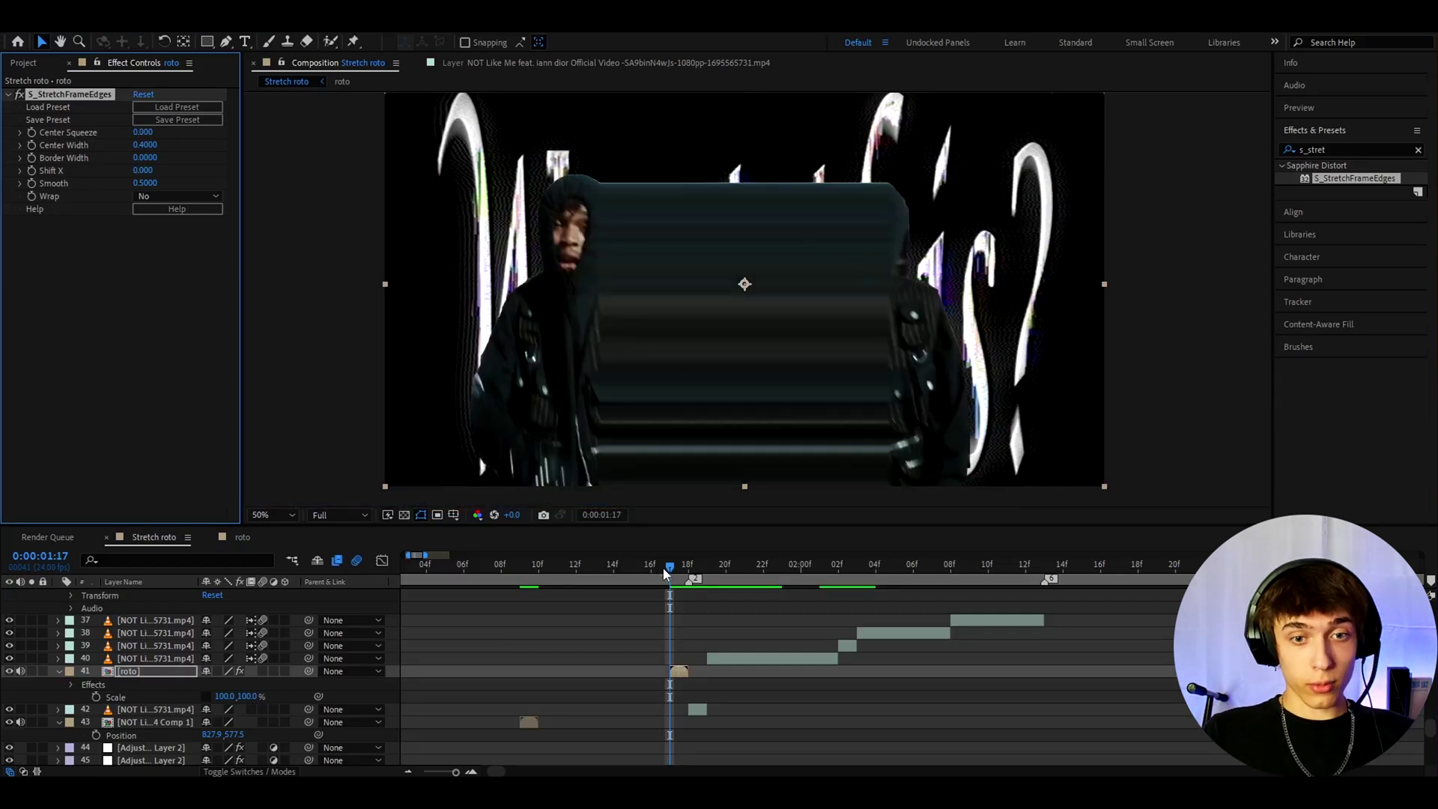
Hide the text layers Want this? 15 and Want this? 7 around the roto layer's frame.
left_click_drag(664, 574, 650, 572)
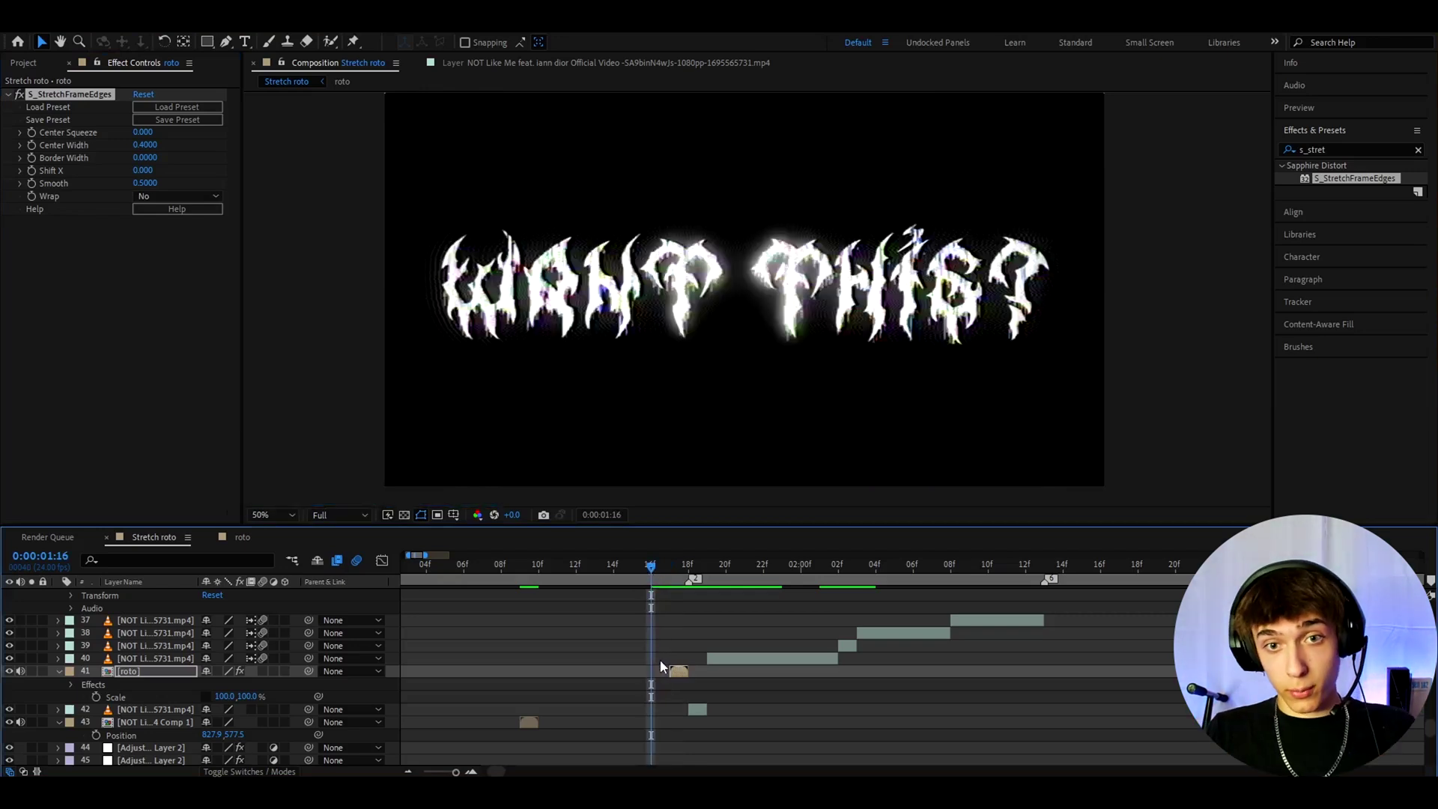
scroll(659, 707, "down", 5)
left_click(600, 665)
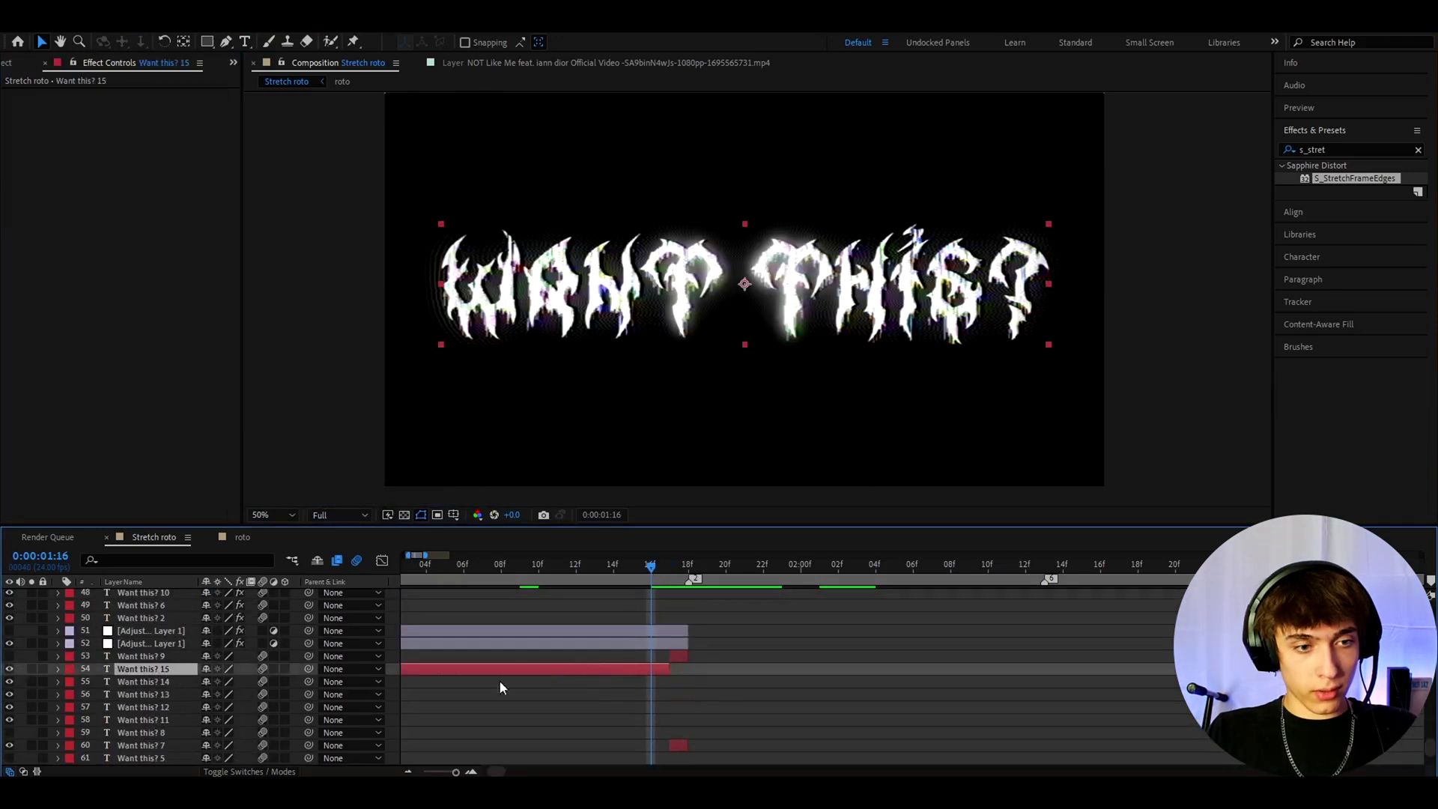
left_click(9, 669)
left_click(679, 657)
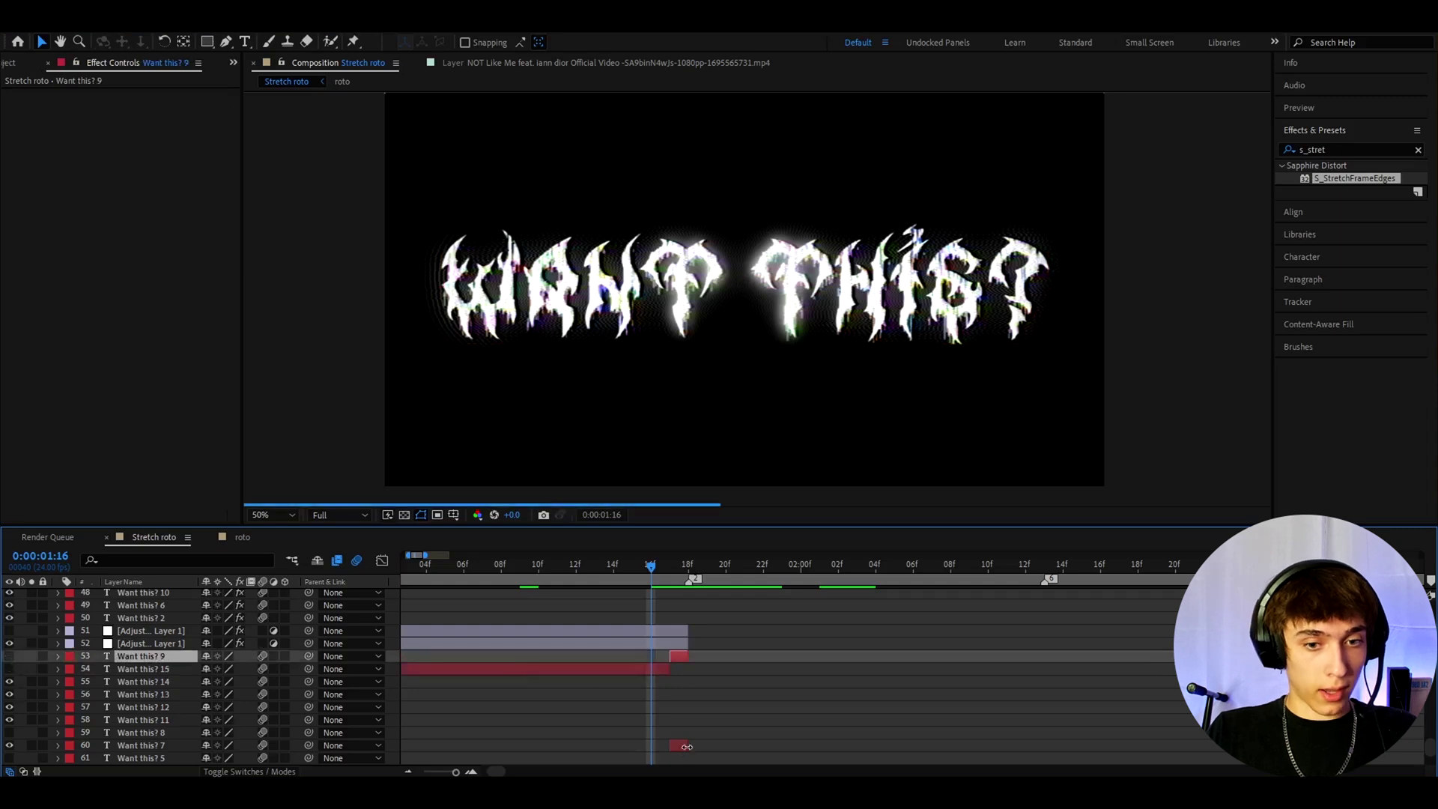
left_click(680, 746)
left_click(7, 745)
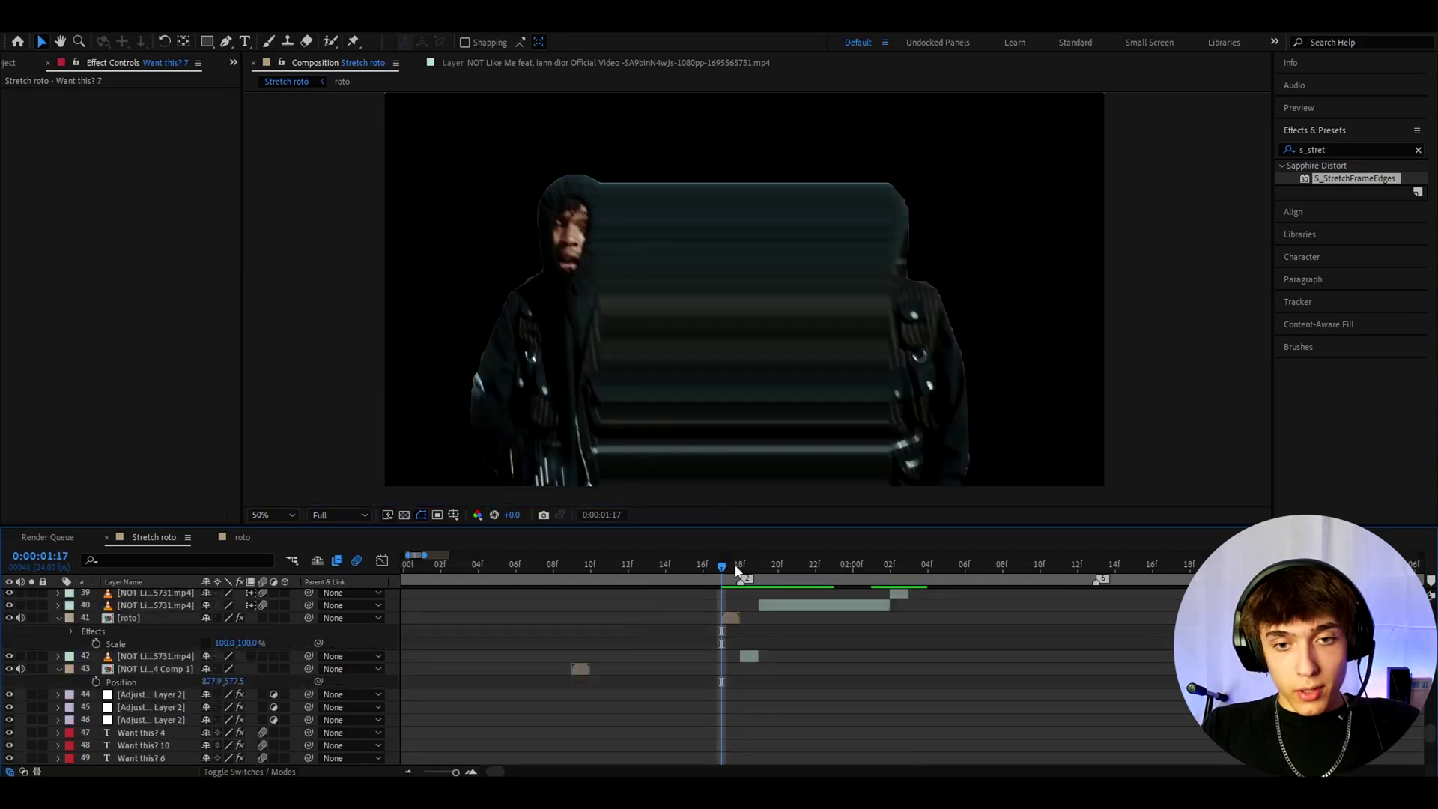
Apply S_StretchFrameEdges to the other cutout comp layer at 0:00:01:09 and set its Center Squeeze to 0.
mouse_move(737, 569)
left_mouse_down()
mouse_move(696, 578)
mouse_move(799, 567)
mouse_move(690, 588)
mouse_move(745, 579)
left_mouse_up()
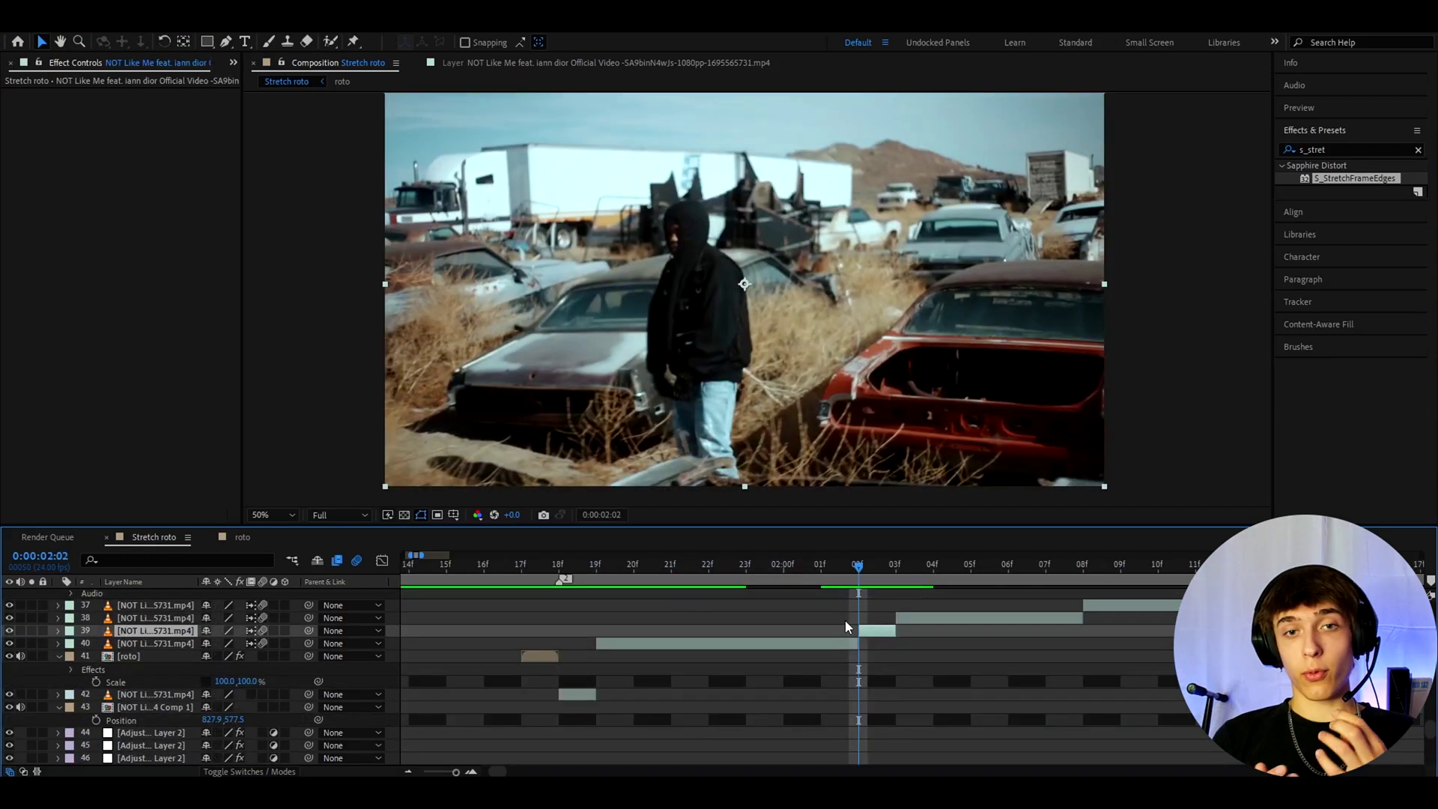
scroll(848, 598, "down", 2)
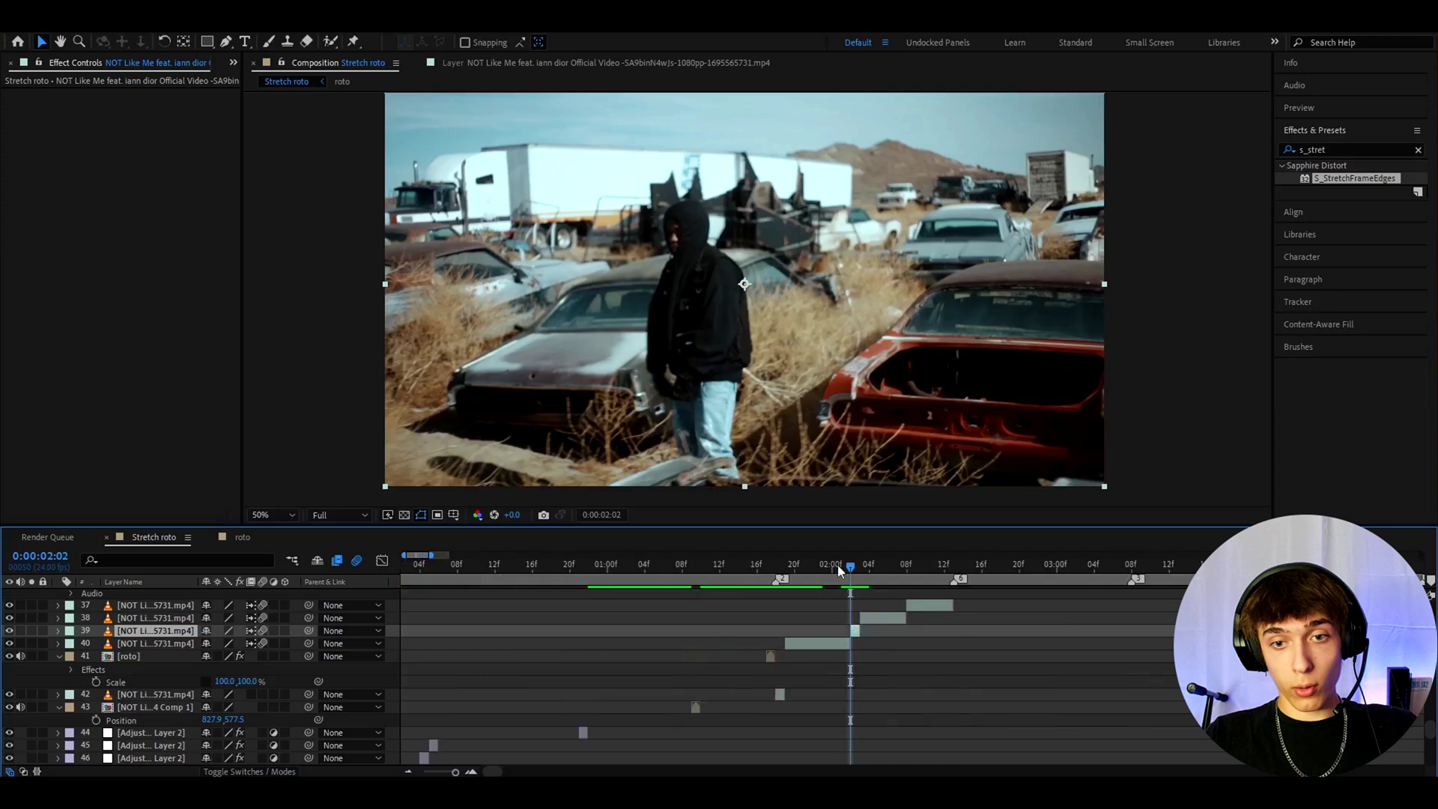
left_click_drag(841, 568, 686, 600)
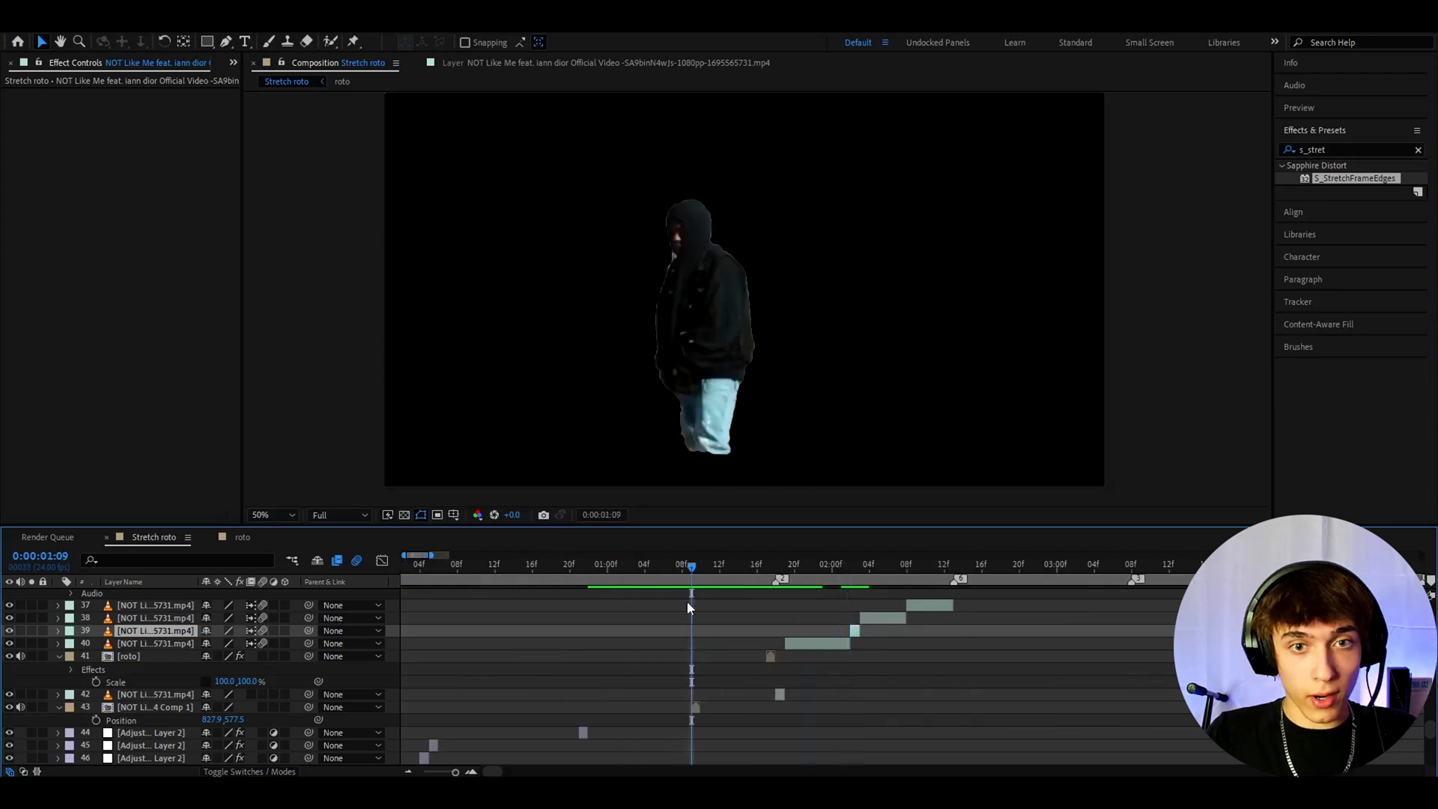
scroll(686, 690, "up", 3)
left_click(698, 706)
left_click_drag(865, 573, 697, 580)
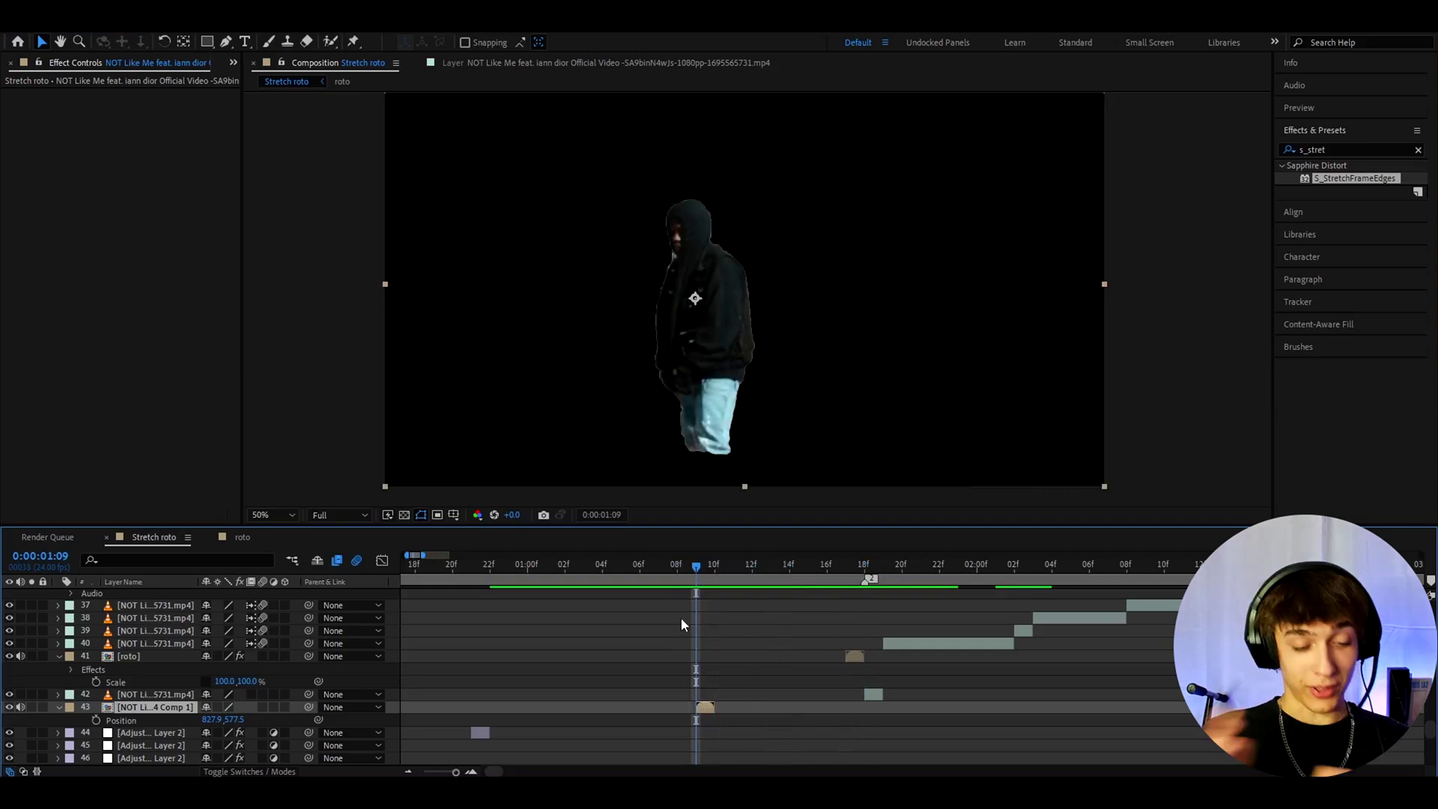
left_click_drag(1357, 180, 702, 711)
left_click(142, 132)
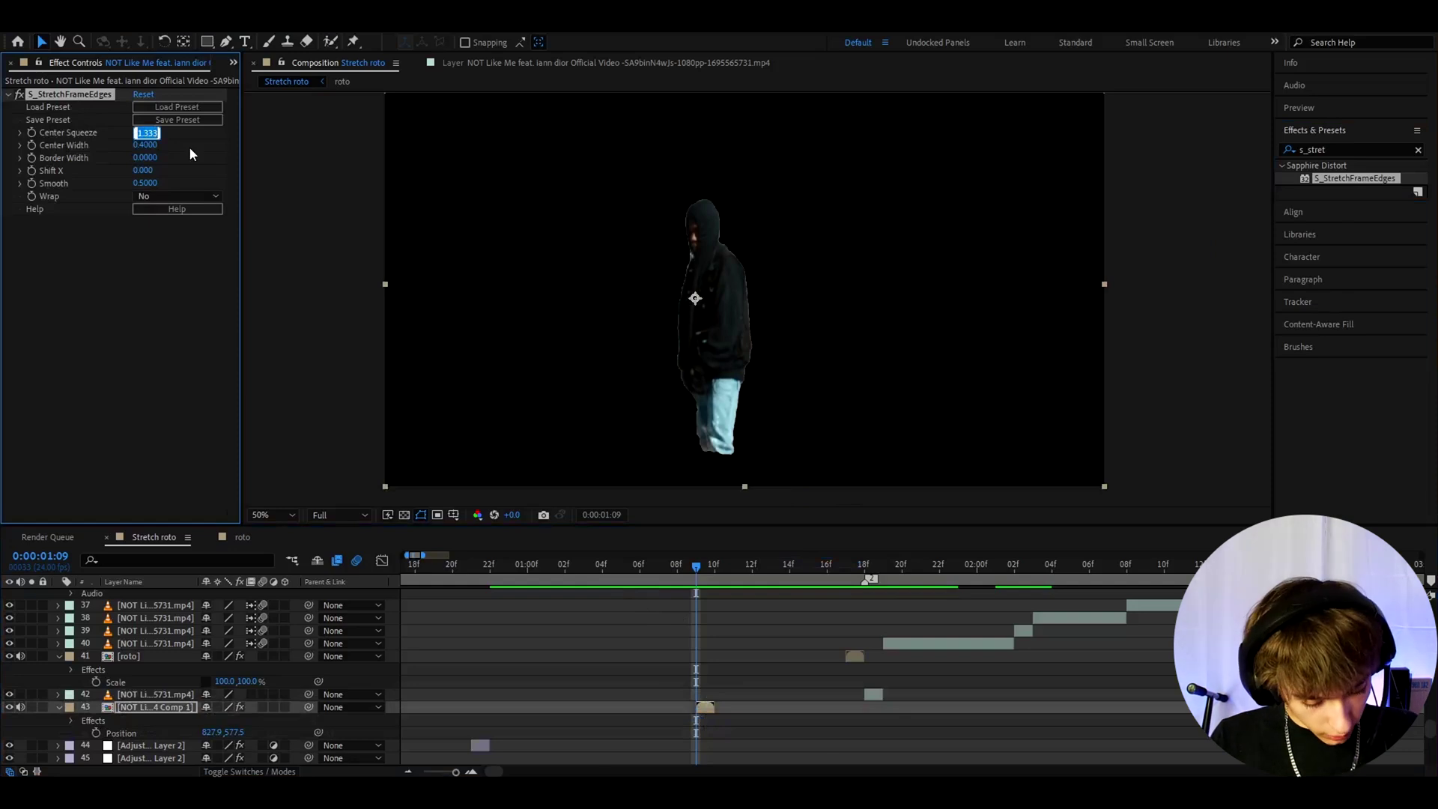
type("0")
key("Return")
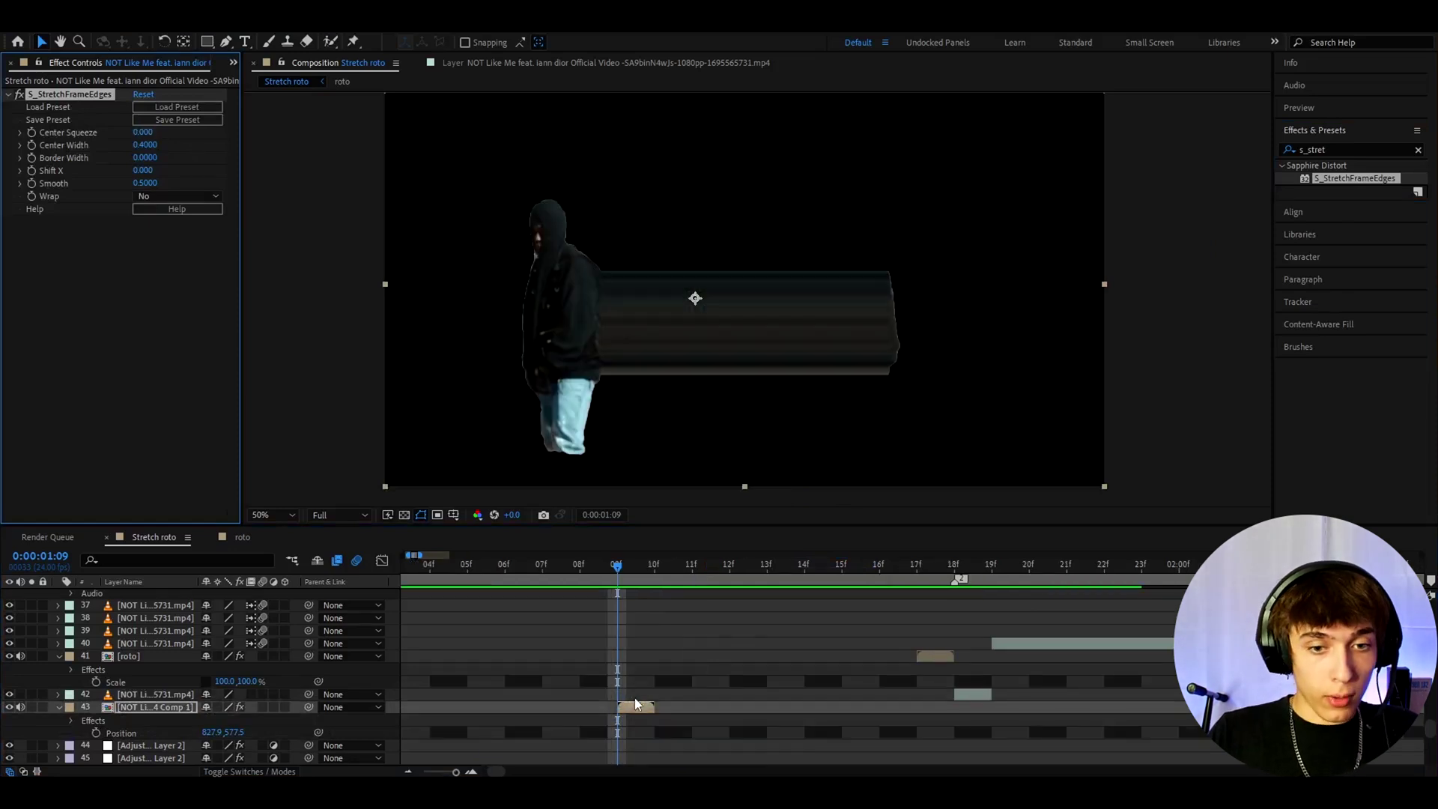
Duplicate the stretched cutout comp layer and place the copy directly after it at 0:00:01:10.
left_click(632, 711)
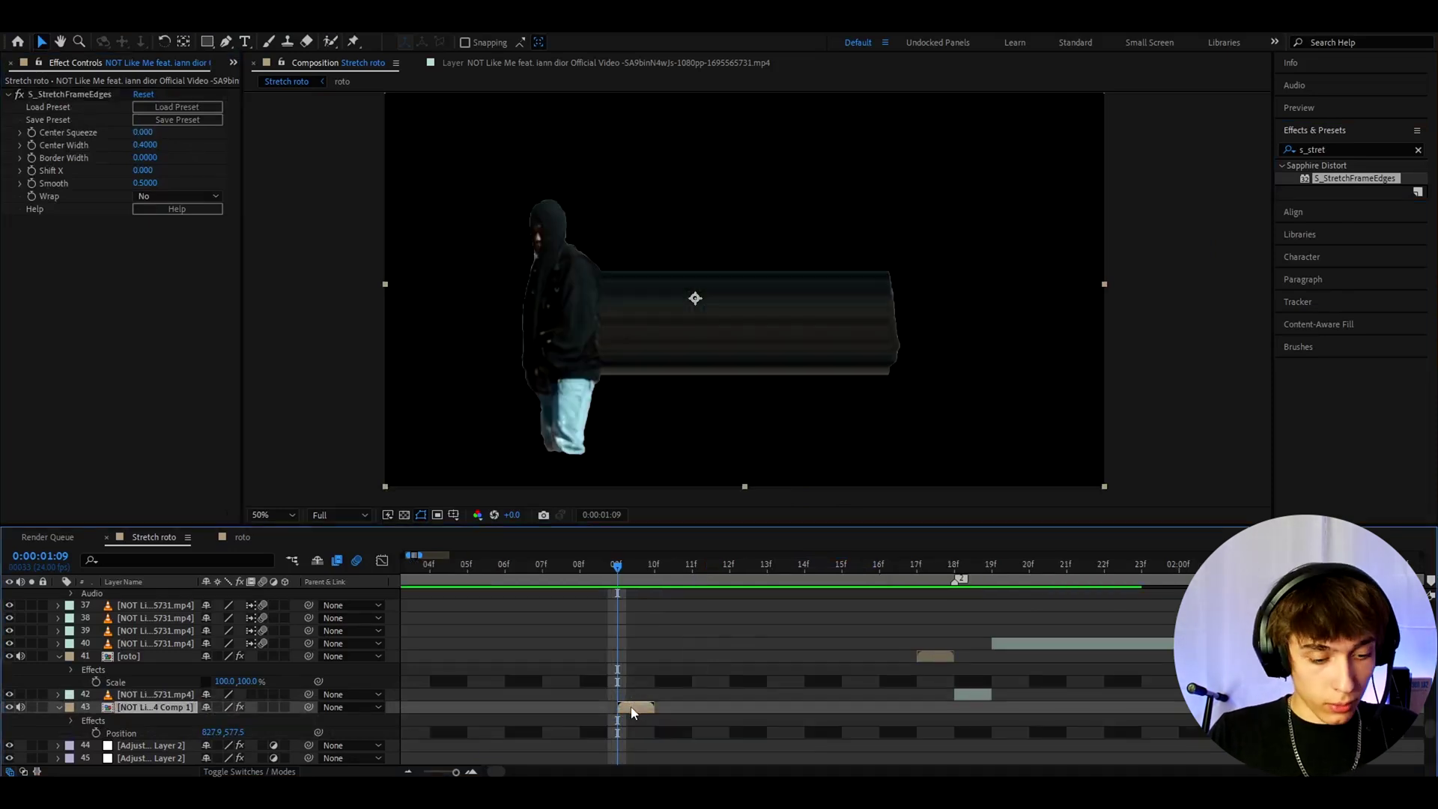
key("ctrl+d")
left_click_drag(635, 707, 667, 710)
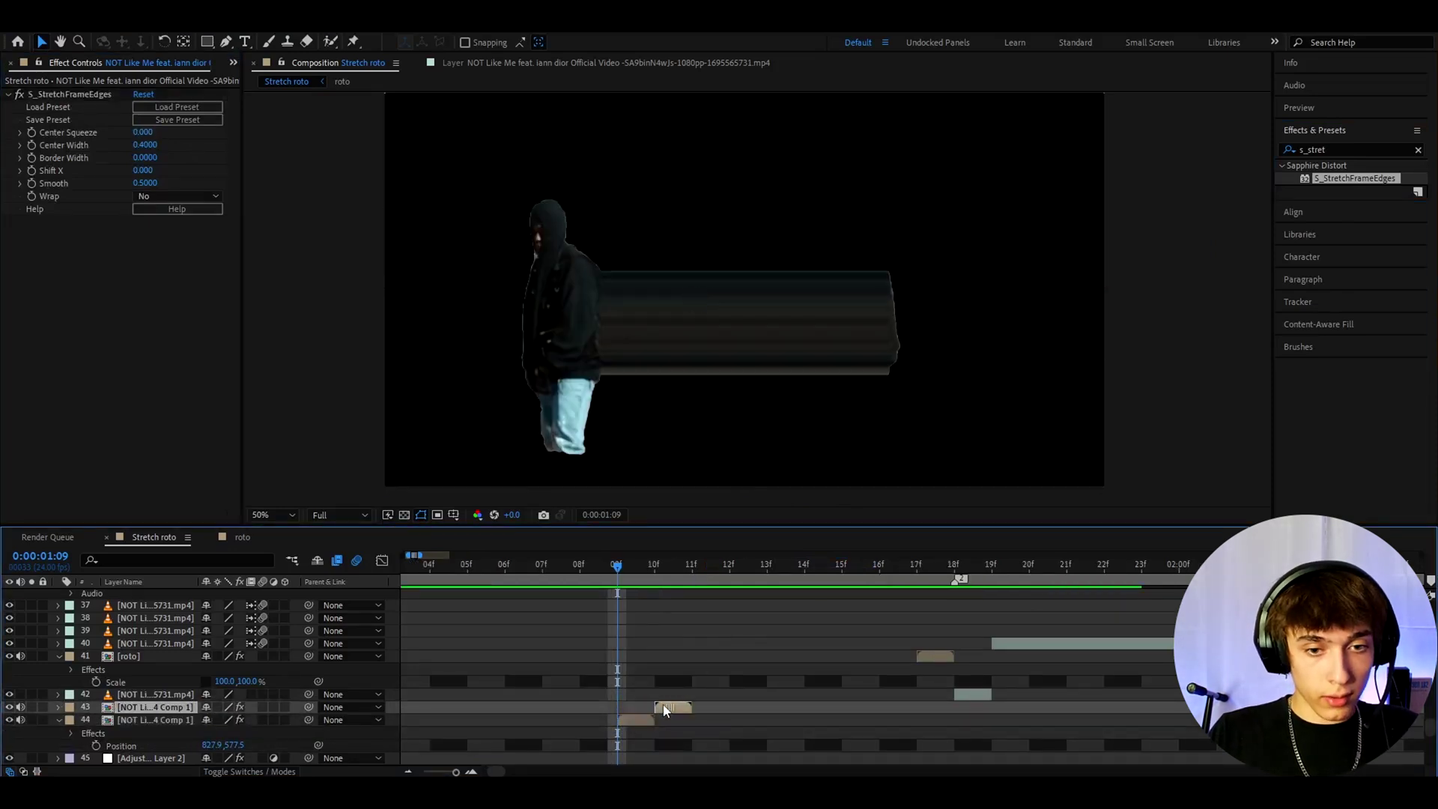
left_click_drag(609, 572, 654, 572)
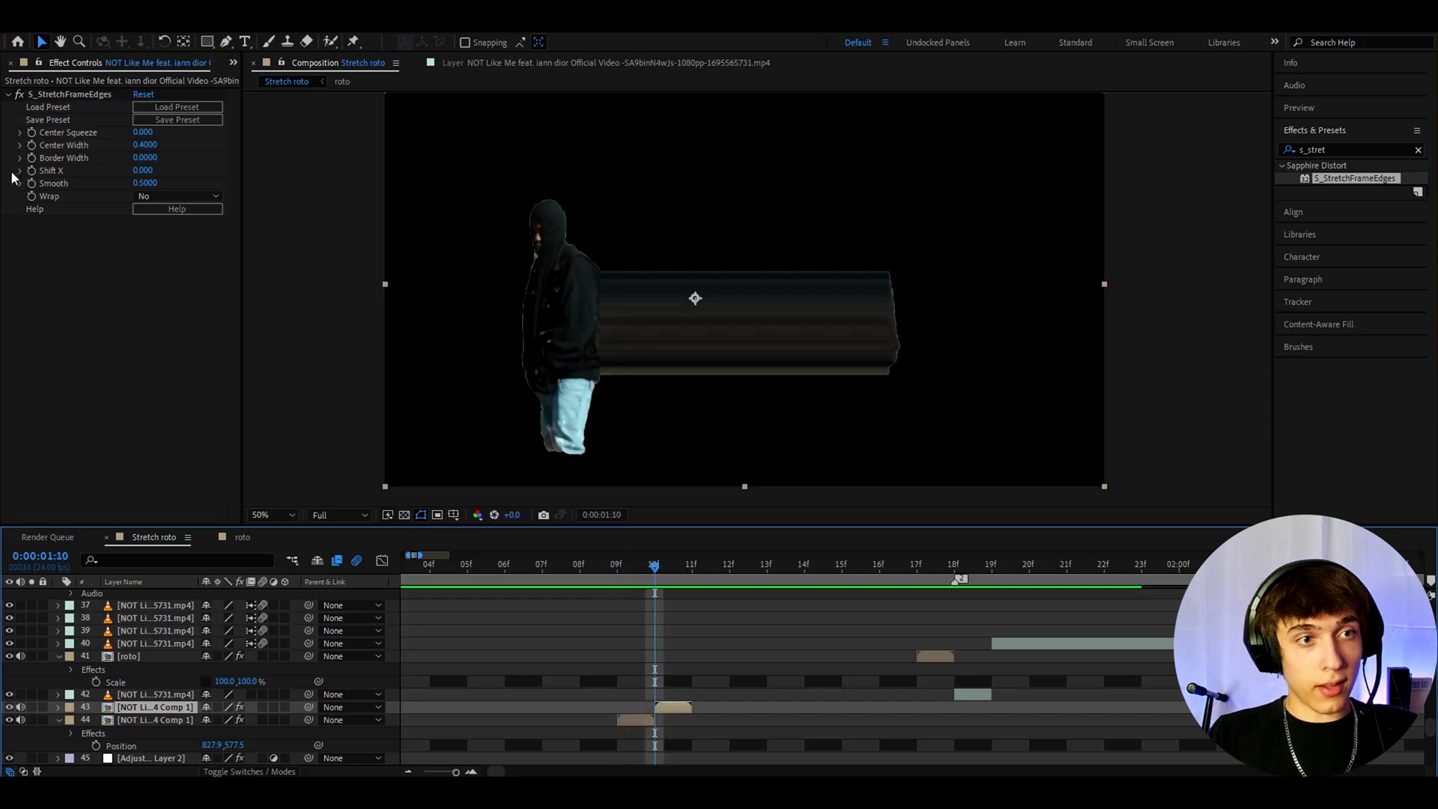
Set the copy's Center Squeeze to 0.45 and check the stretched frames from 0:00:01:08 to 0:00:01:11.
left_click(150, 131)
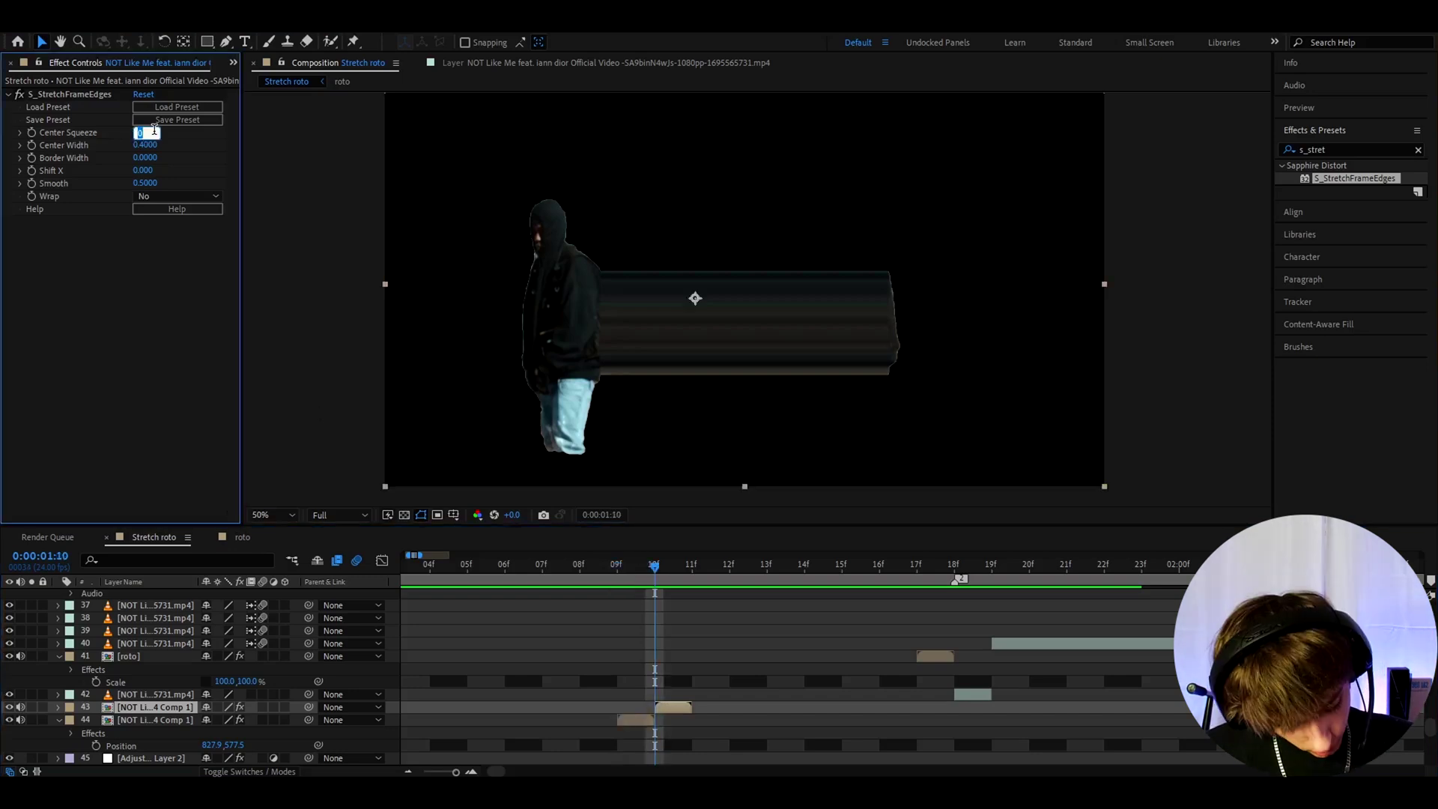
type(".45")
key("Return")
left_click(578, 576)
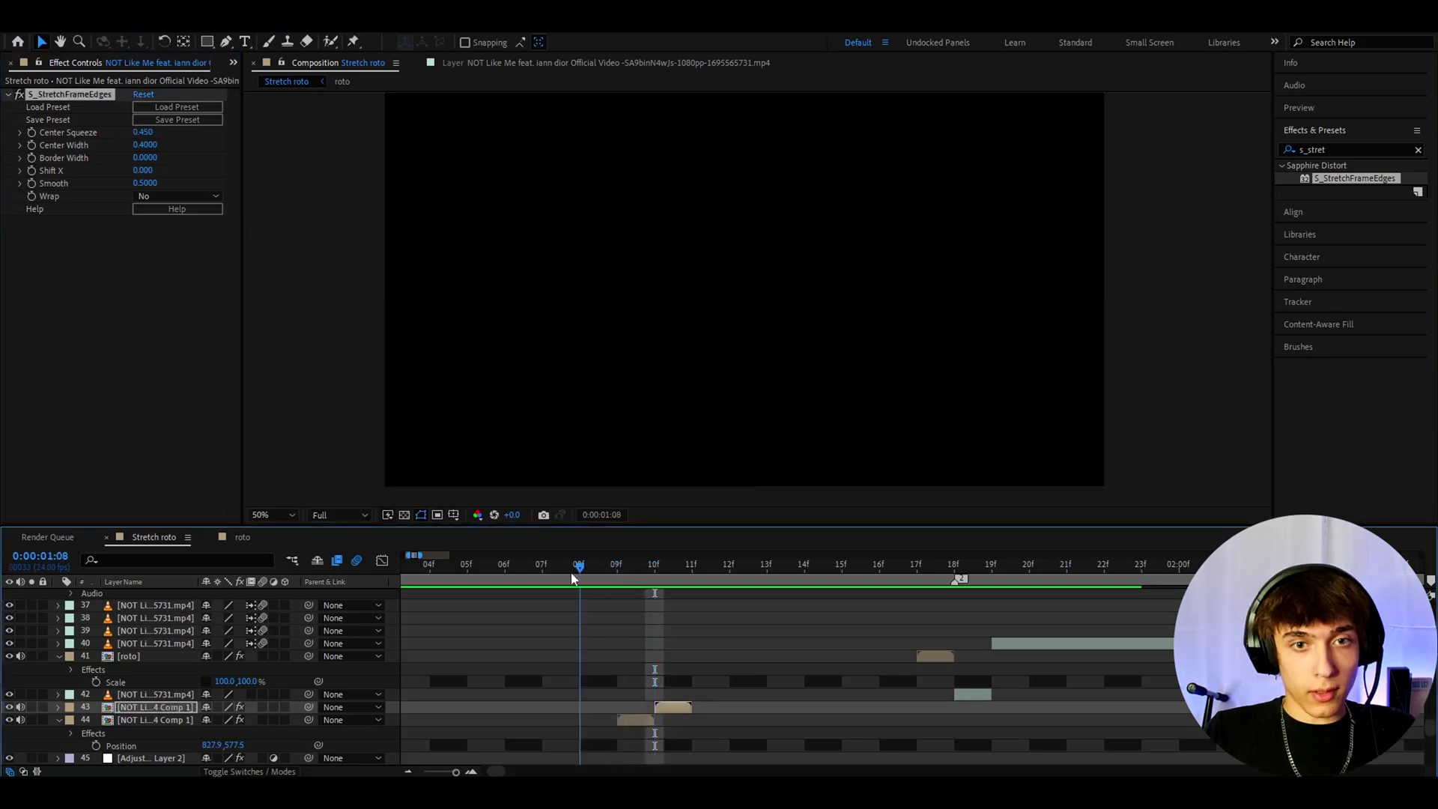
key("Page_Down")
key("Page_Down")
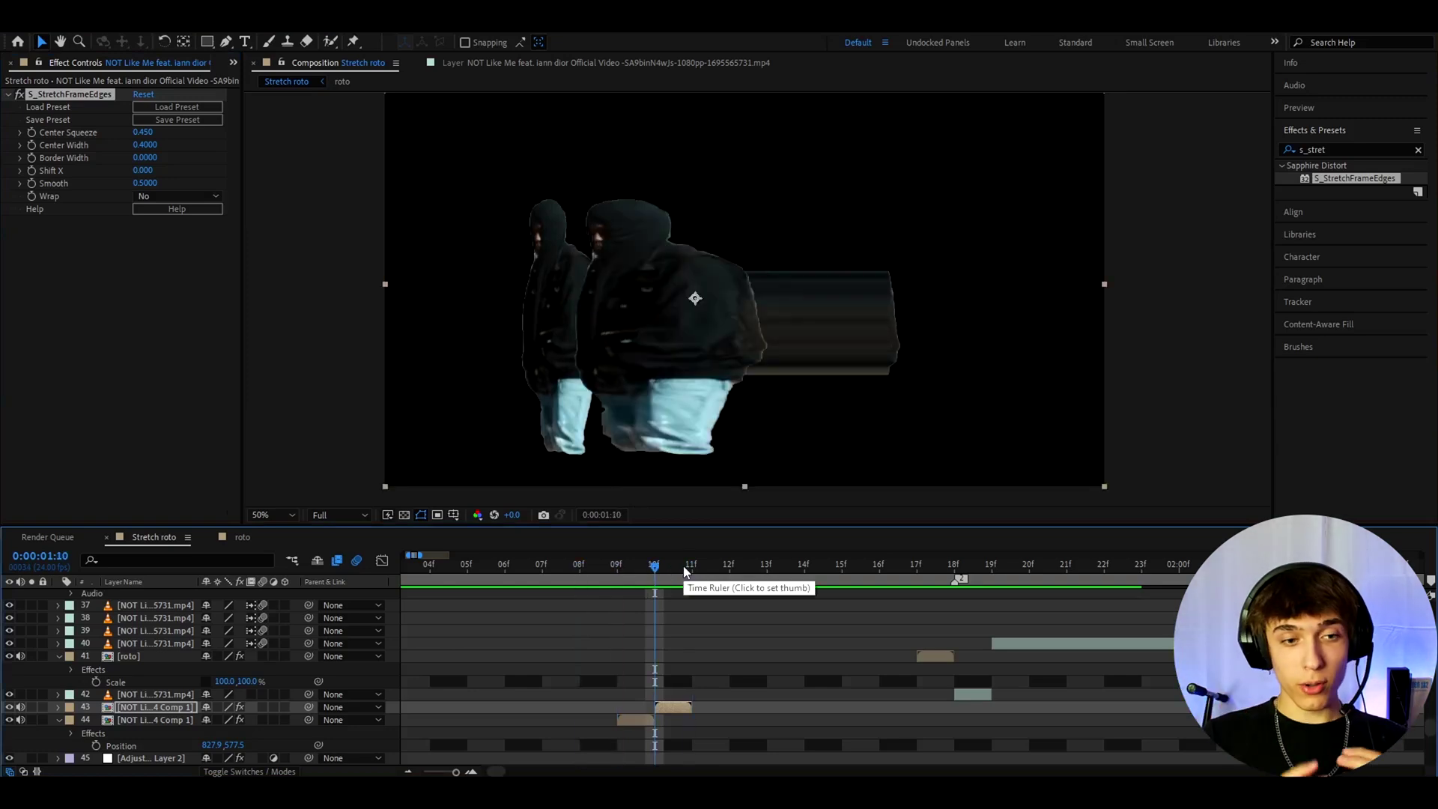
left_click(691, 570)
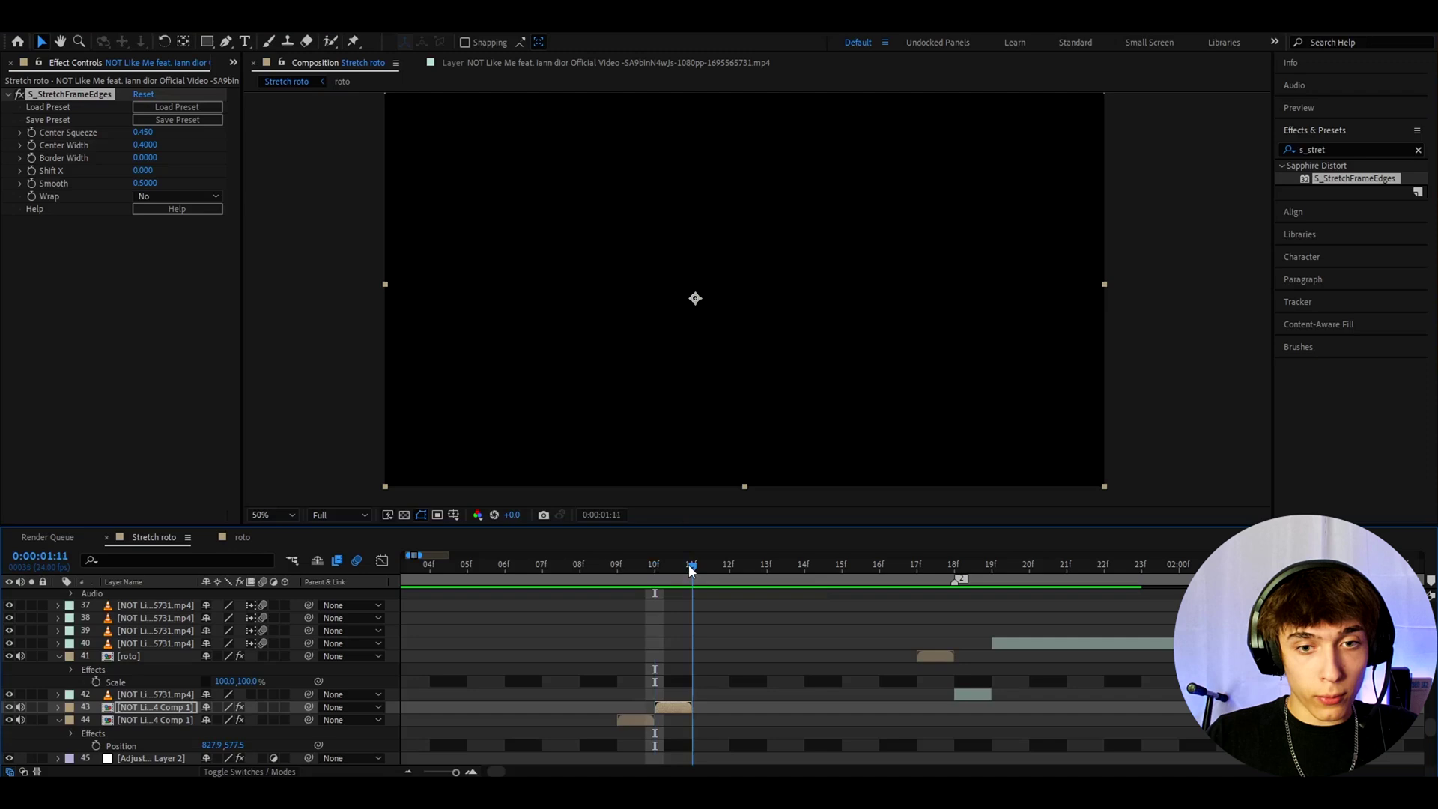
mouse_move(691, 571)
left_mouse_down()
mouse_move(578, 571)
mouse_move(709, 559)
mouse_move(691, 573)
left_mouse_up()
Duplicate the footage clip starting at 0:00:01:19, start the copy at 0:00:01:10, and place it hidden below both cutout comp layers.
scroll(969, 633, "down", 2)
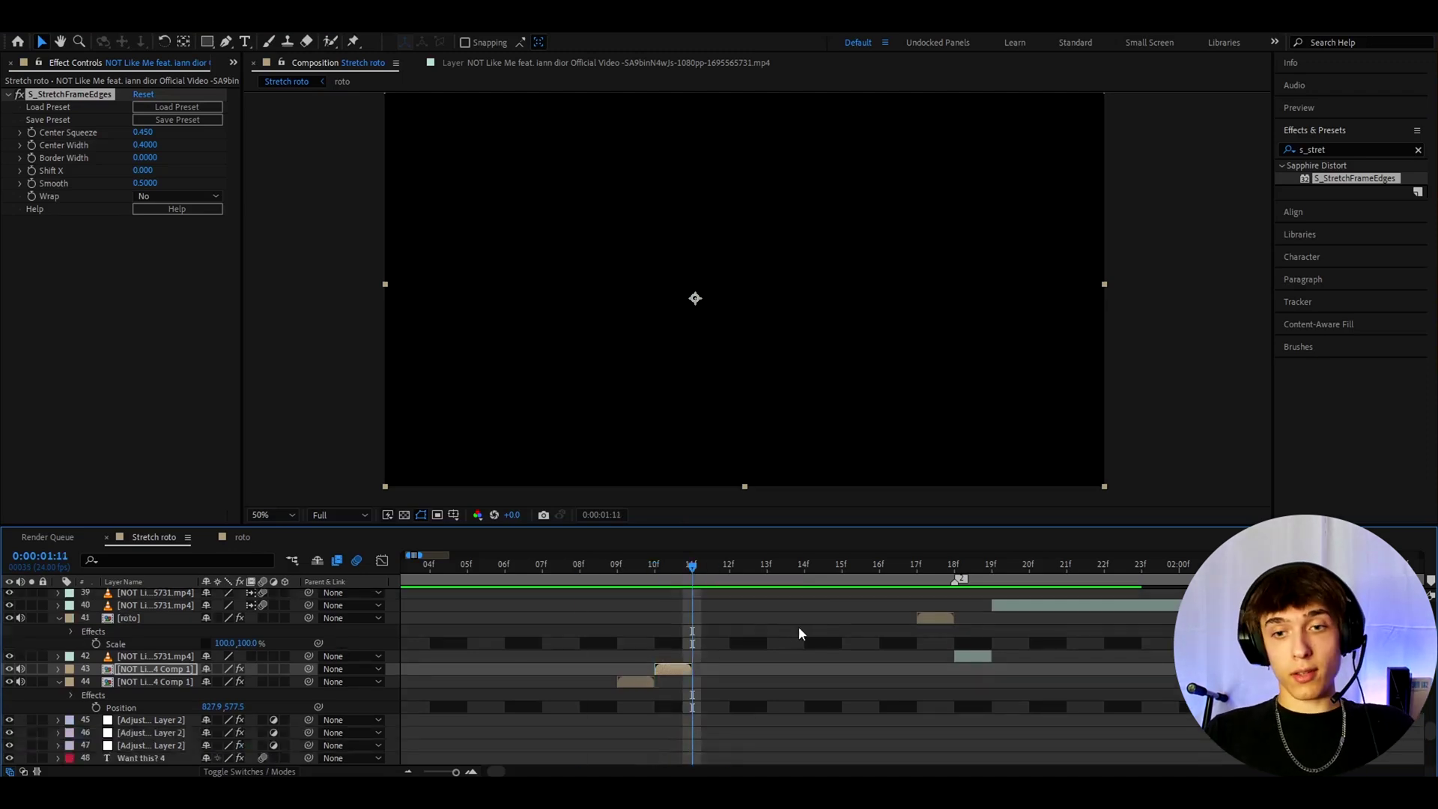
scroll(735, 618, "down", 3)
scroll(984, 635, "up", 2)
left_click(938, 682)
key("ctrl+d")
scroll(938, 681, "down", 2)
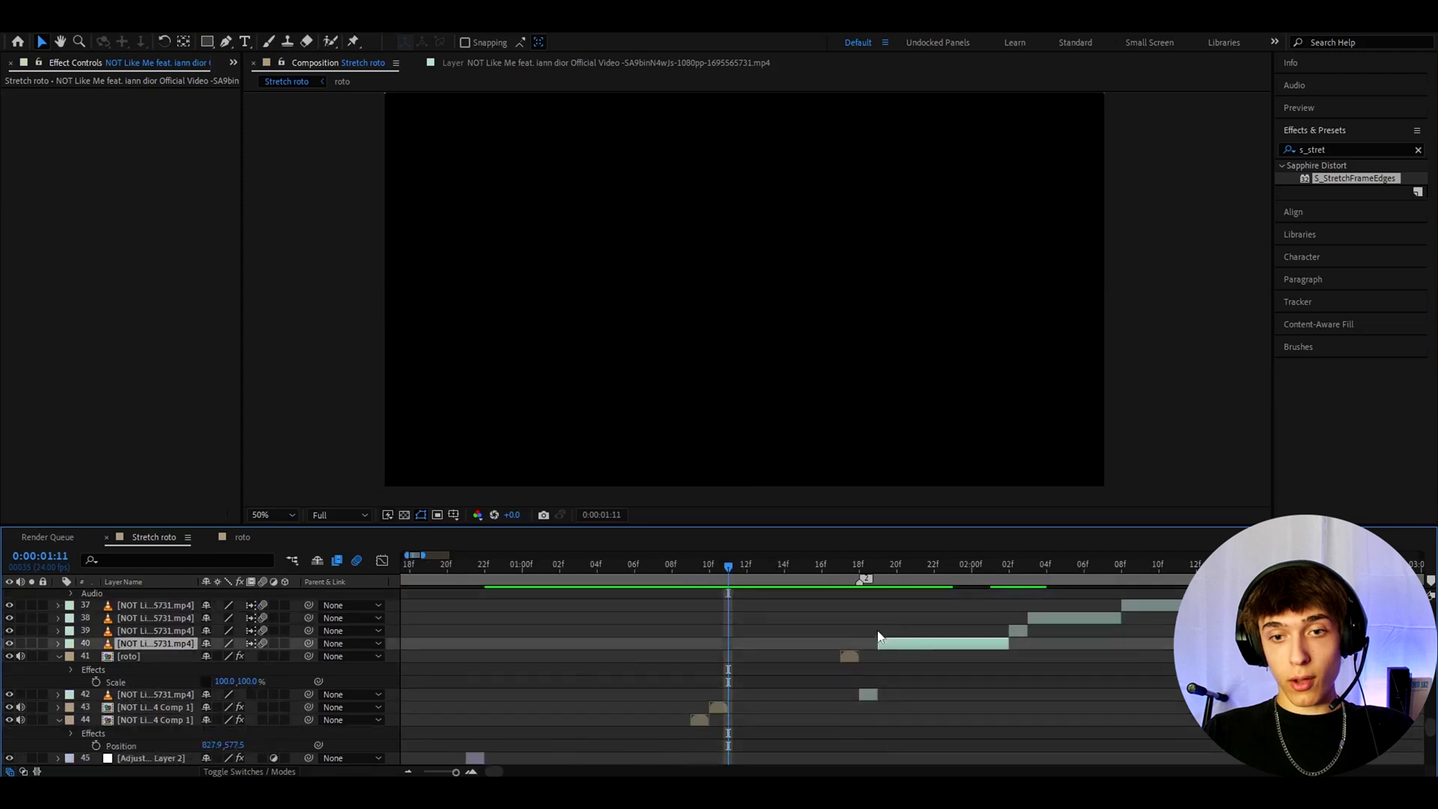
left_click_drag(914, 644, 742, 655)
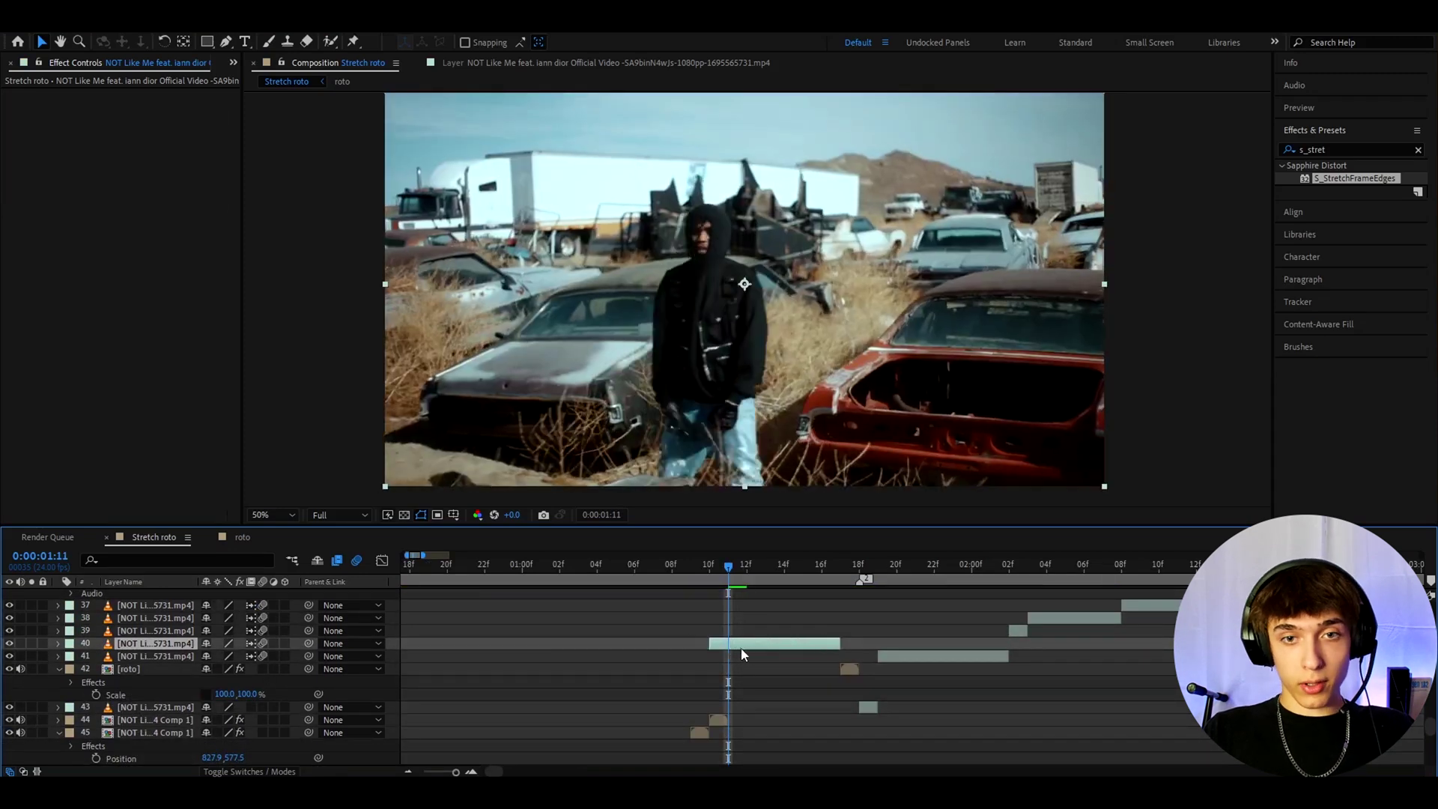
scroll(741, 654, "down", 2)
left_click_drag(173, 610, 163, 694)
Duplicate the cutout comp layer at 0:00:01:10 and move the copy to 0:00:01:12.
left_click_drag(674, 573, 744, 568)
scroll(721, 645, "up", 1)
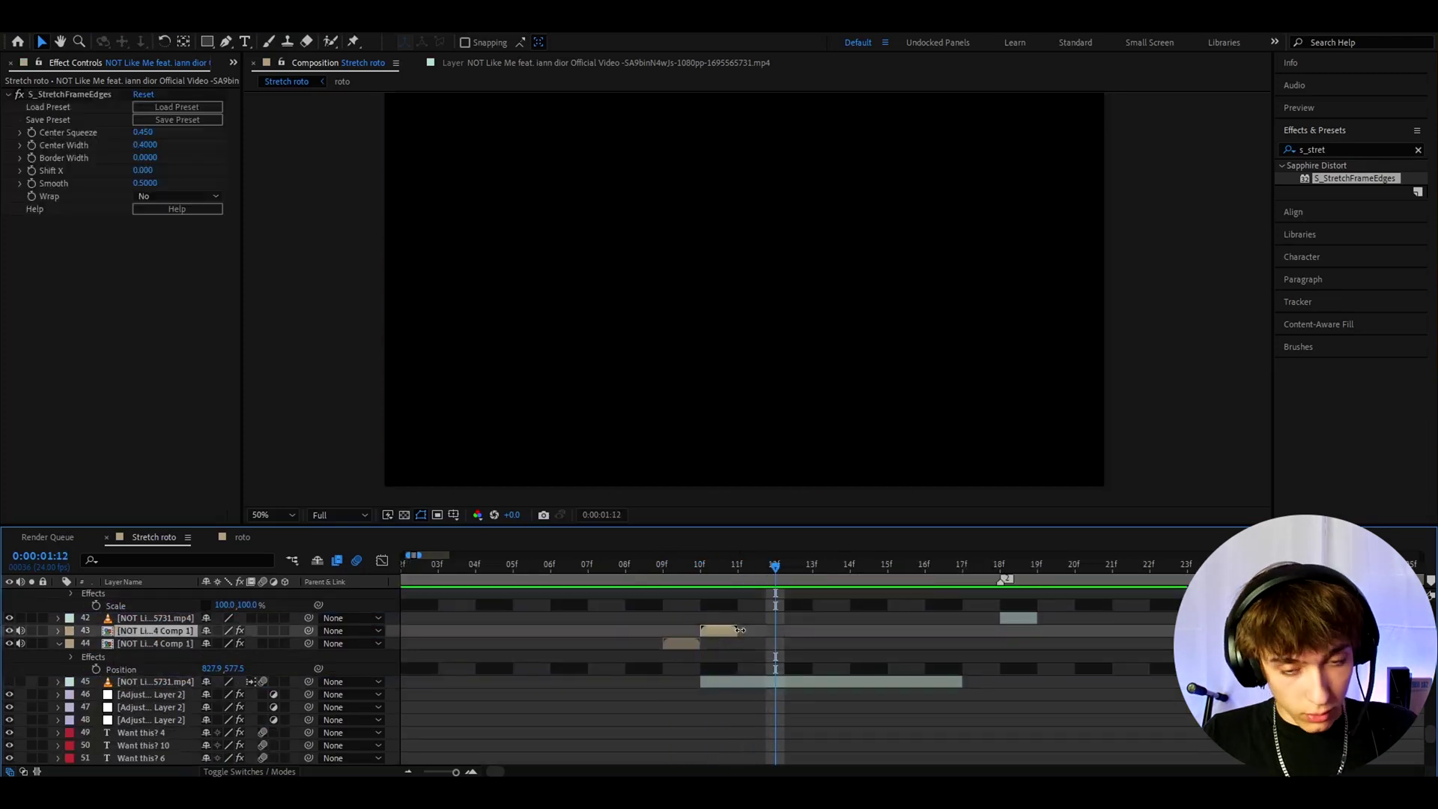
key("ctrl+d")
left_click_drag(711, 632, 785, 635)
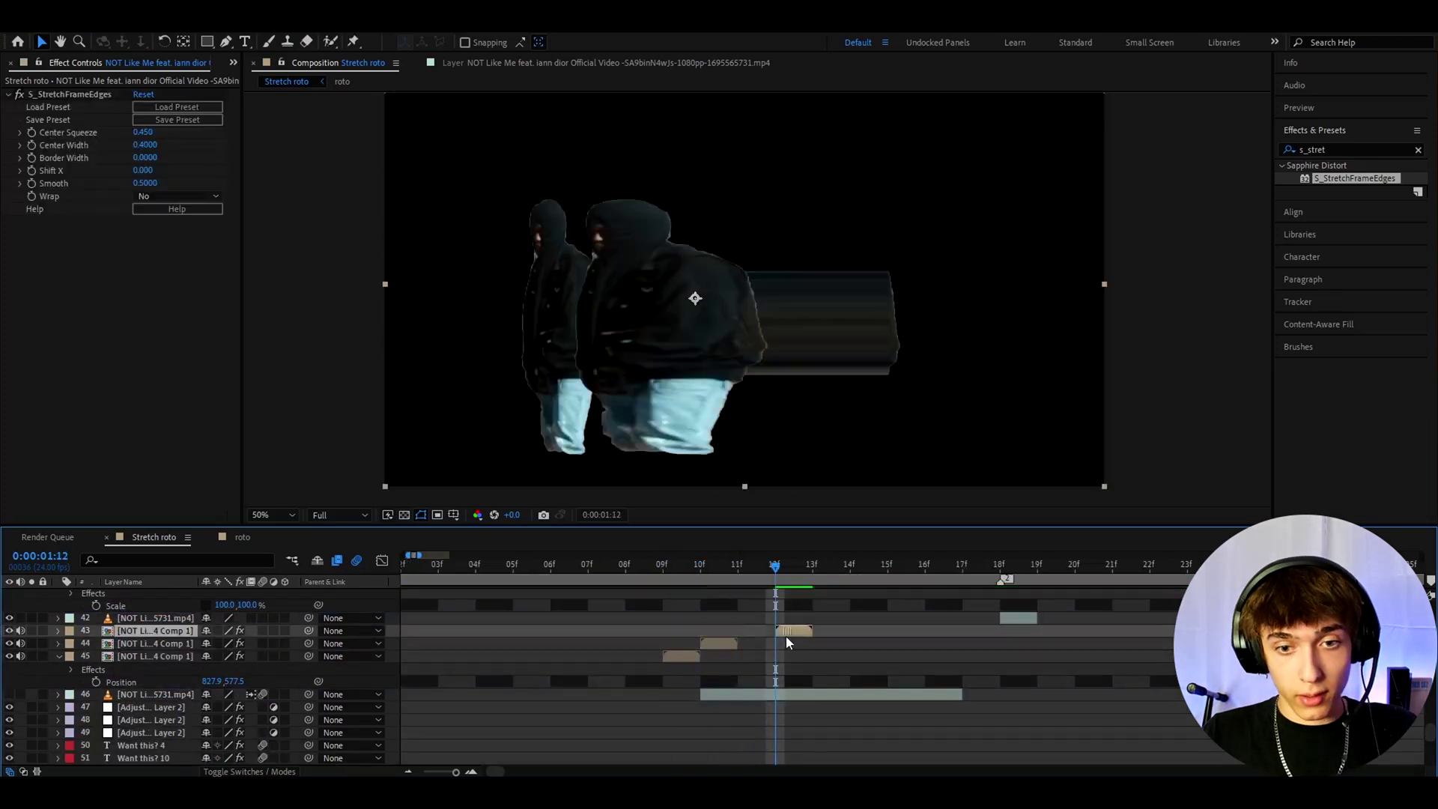
Remove S_StretchFrameEdges from the cutout copy at 0:00:01:12 and show its Scale property.
left_click(48, 93)
key("Delete")
left_click(164, 635)
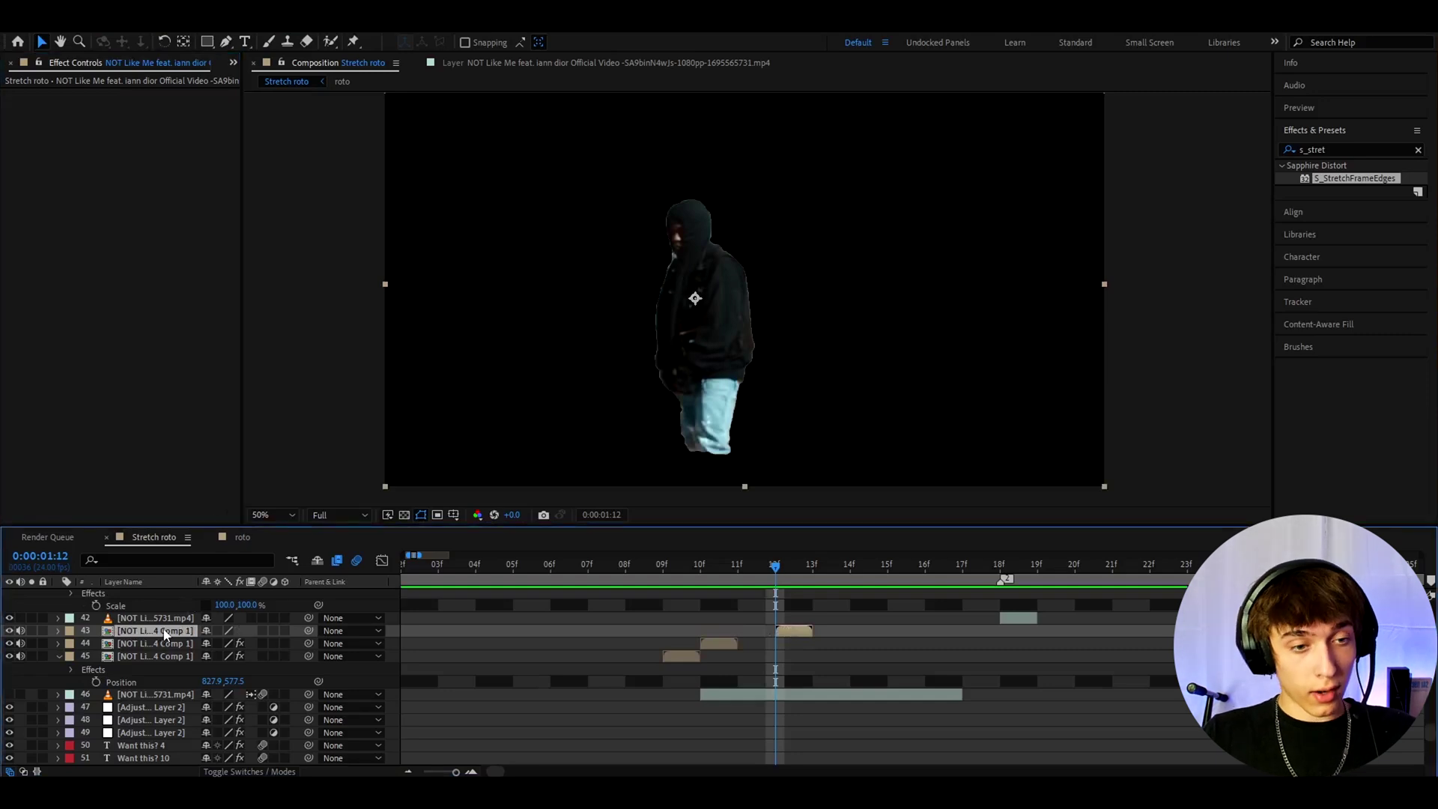
key("s")
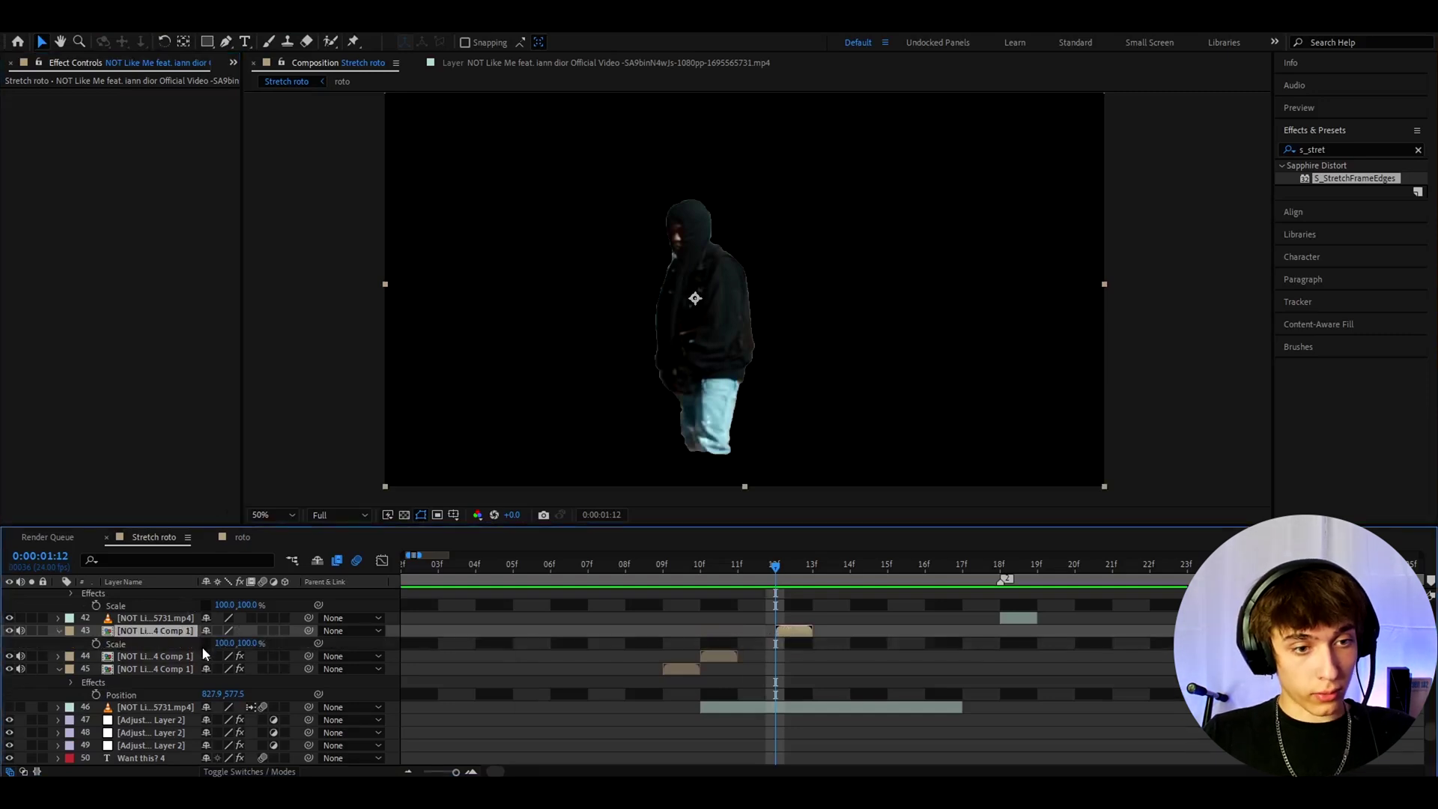
left_click(248, 644)
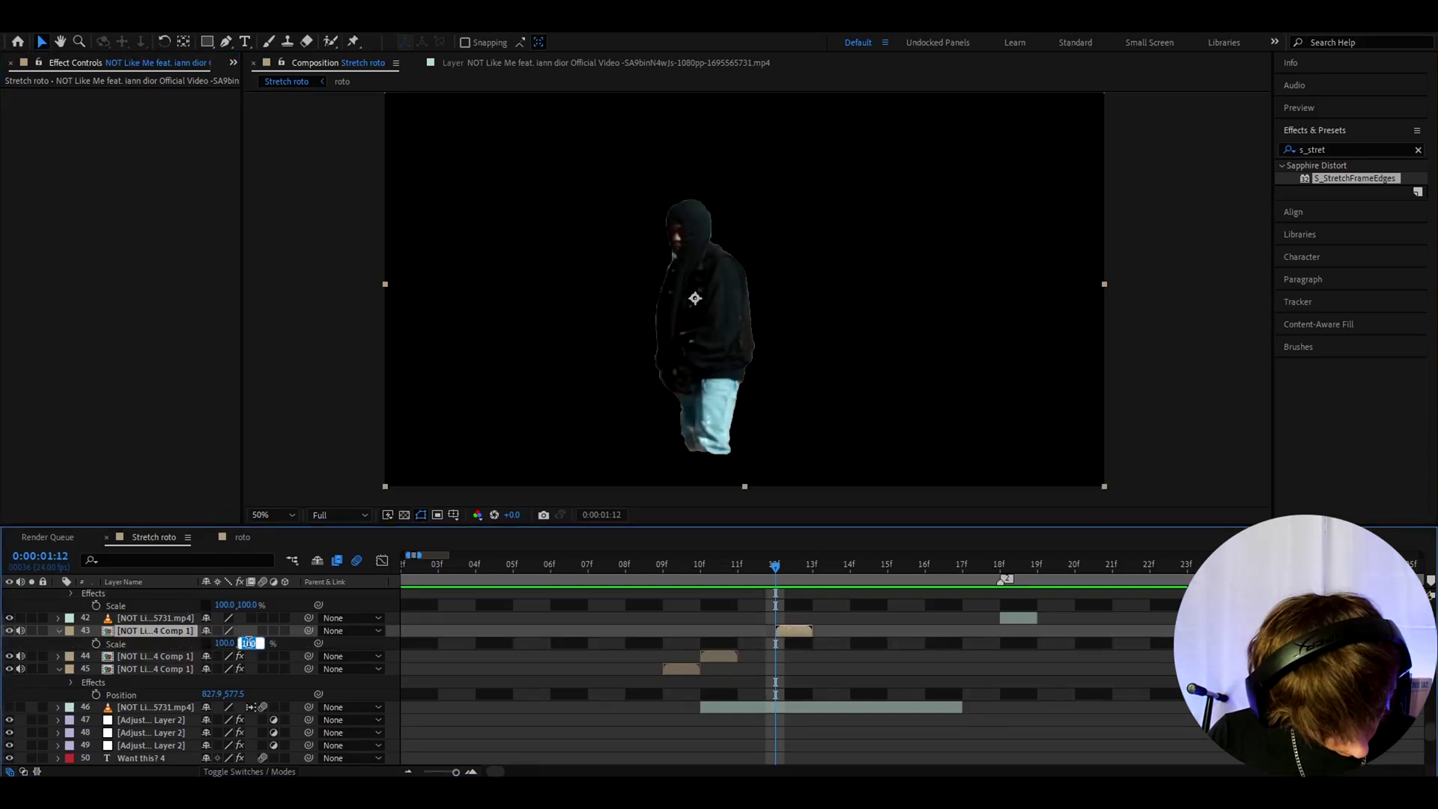
type("463")
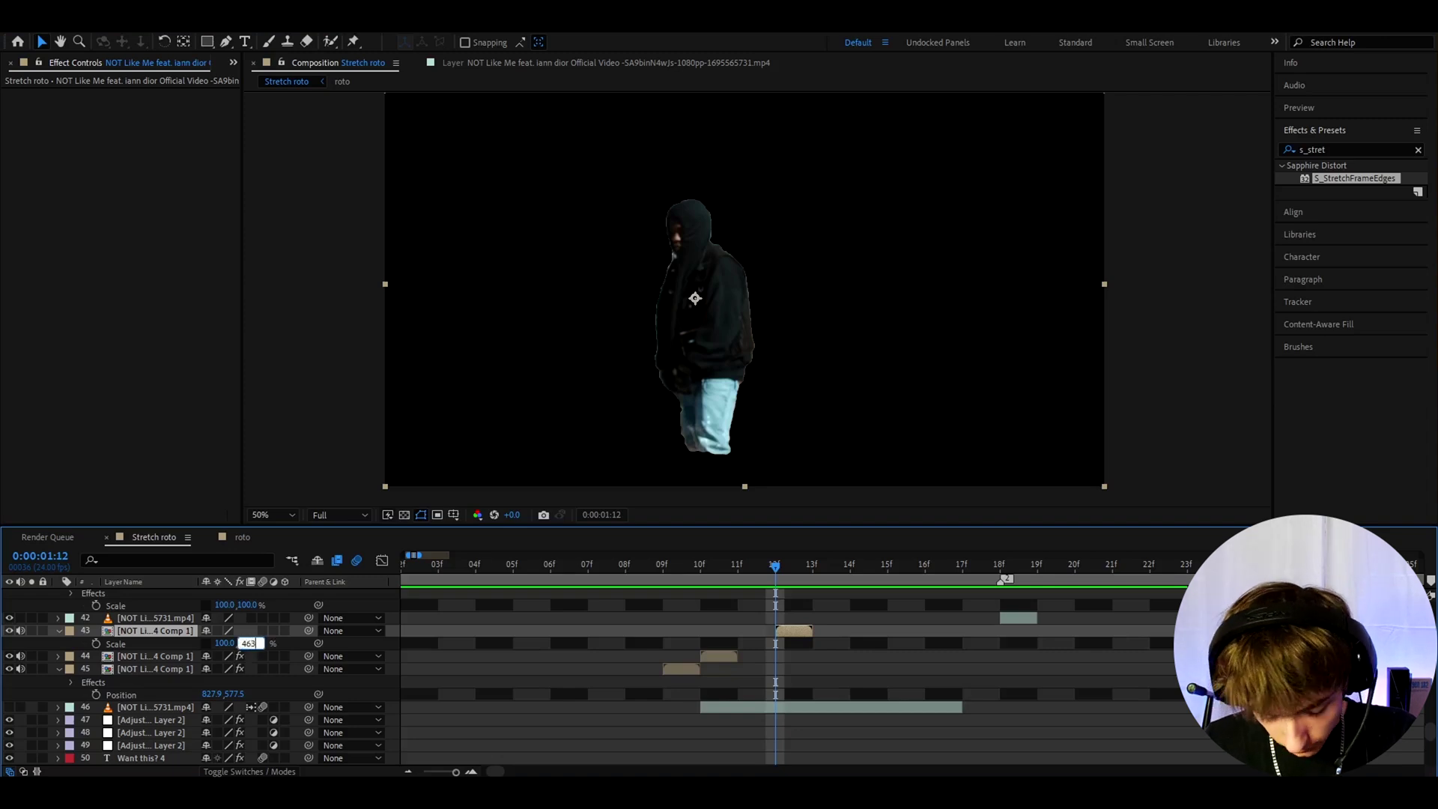
key("BackSpace")
key("BackSpace")
key("BackSpace")
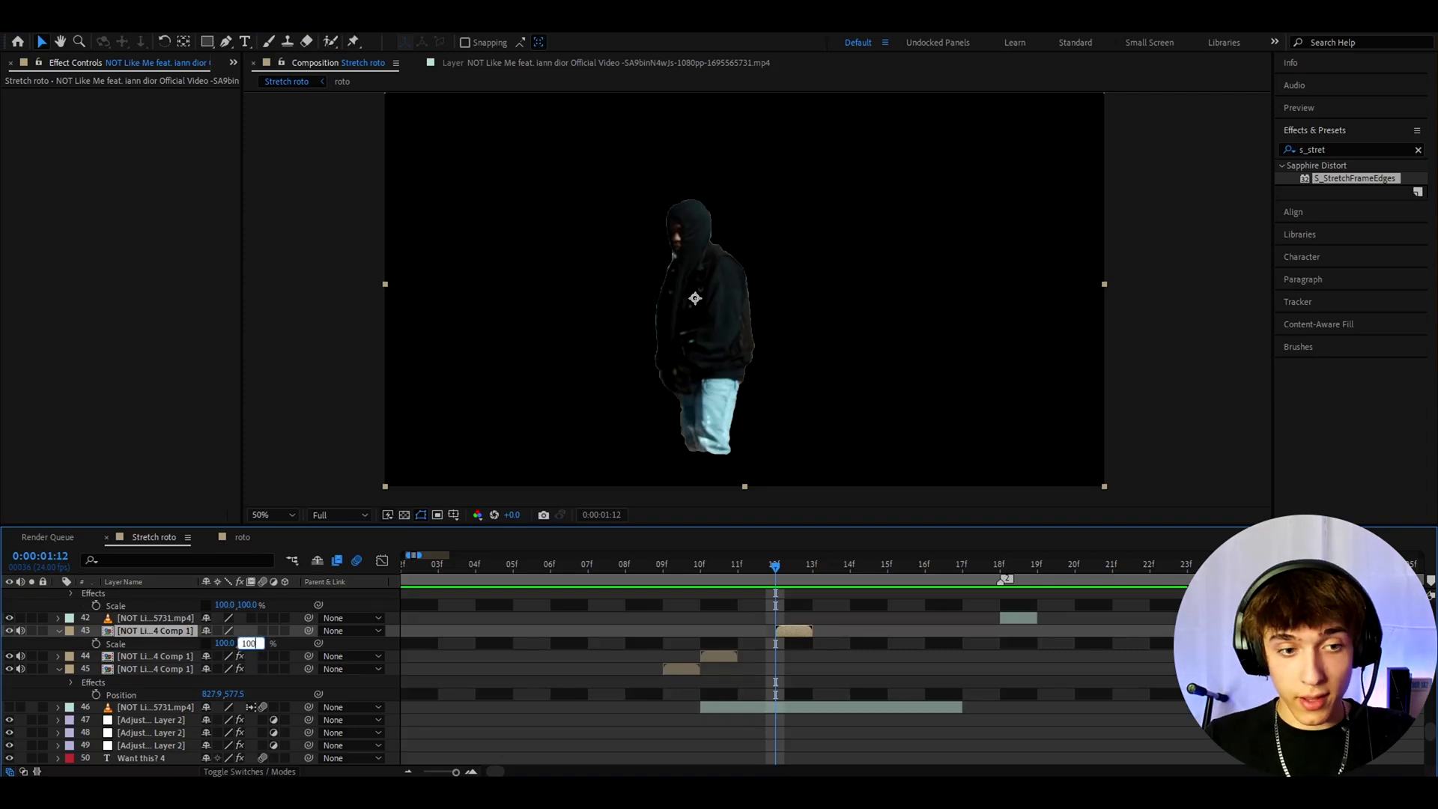
Move the cutout's anchor point down to the man's feet and set its vertical scale to 430%.
left_click(184, 42)
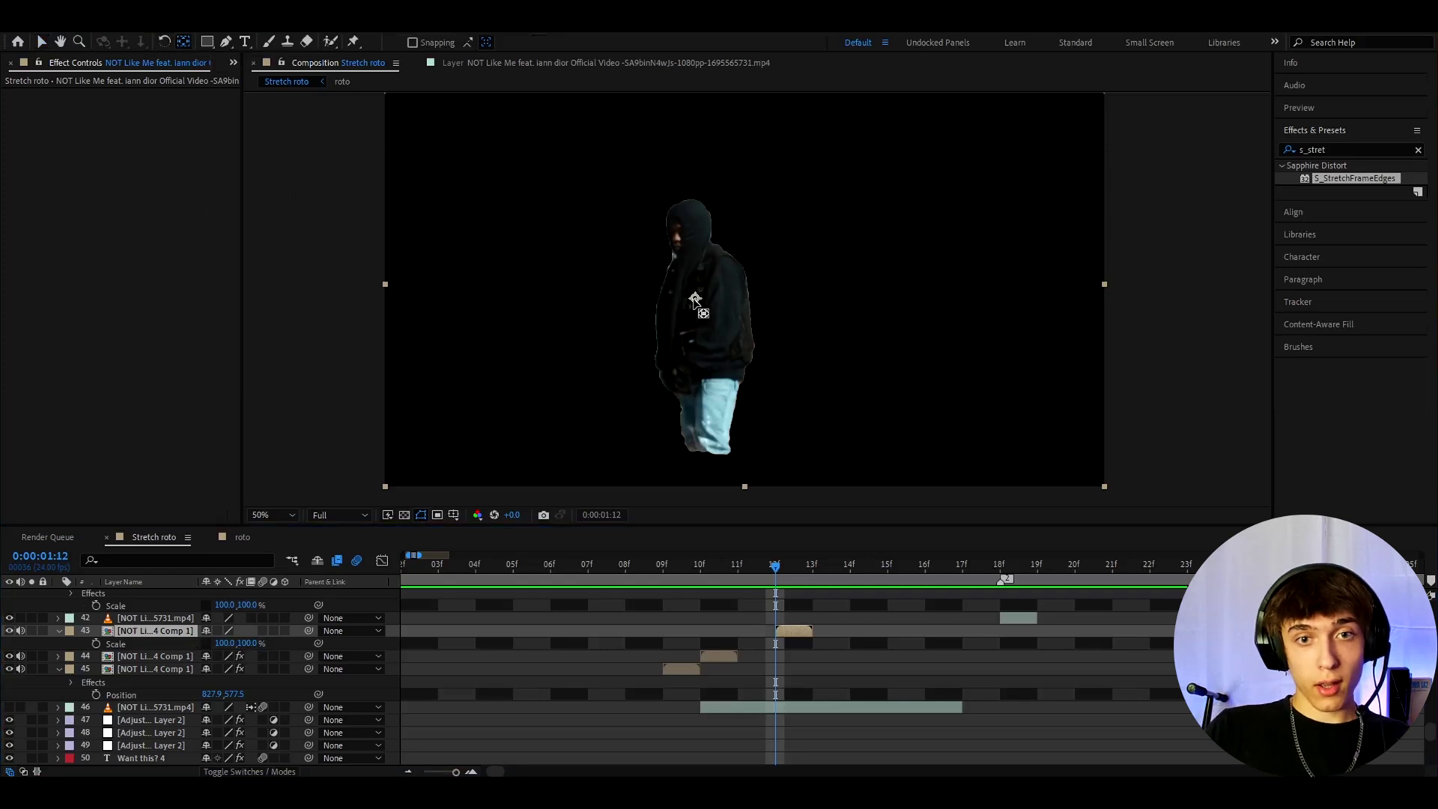
left_click_drag(695, 305, 704, 449)
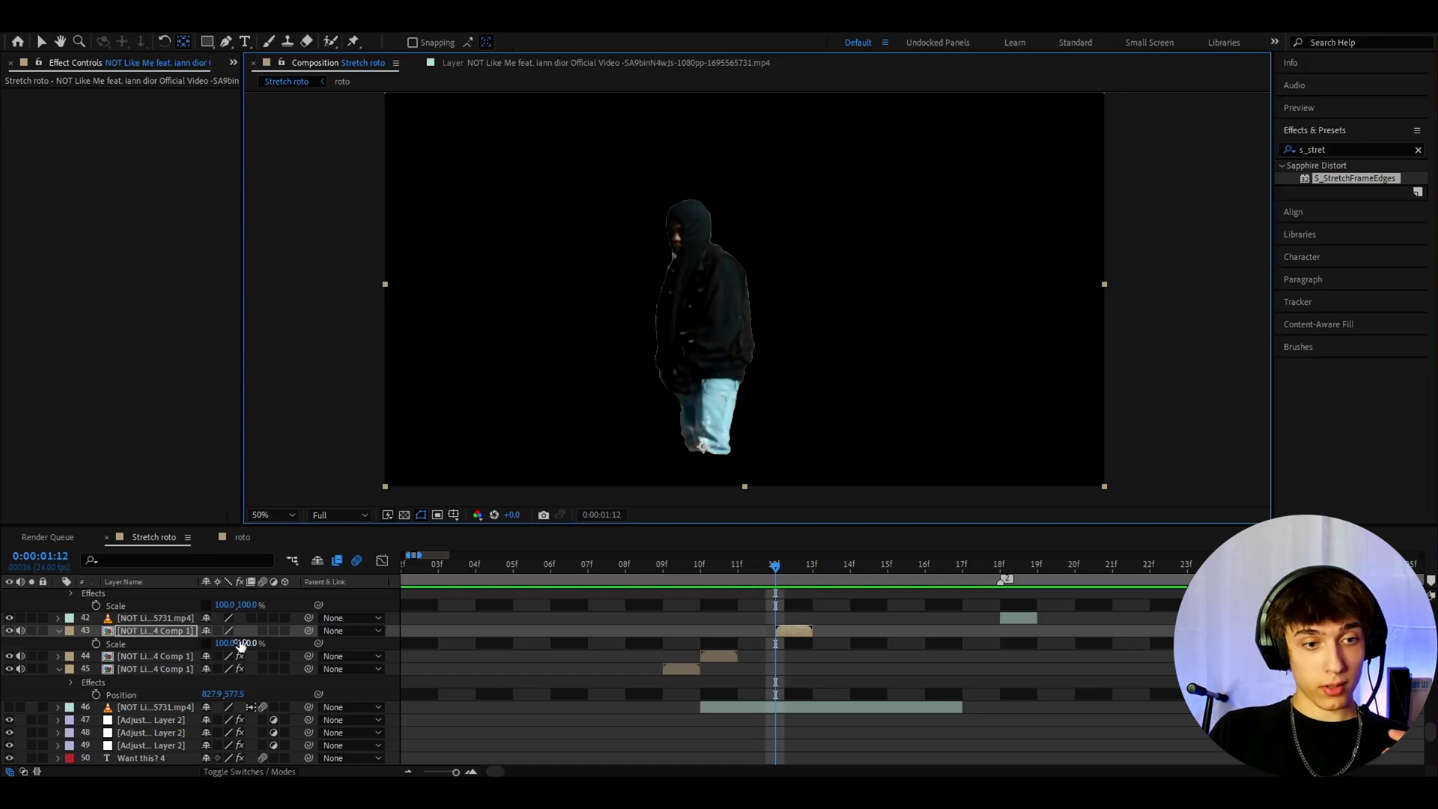
left_click(244, 643)
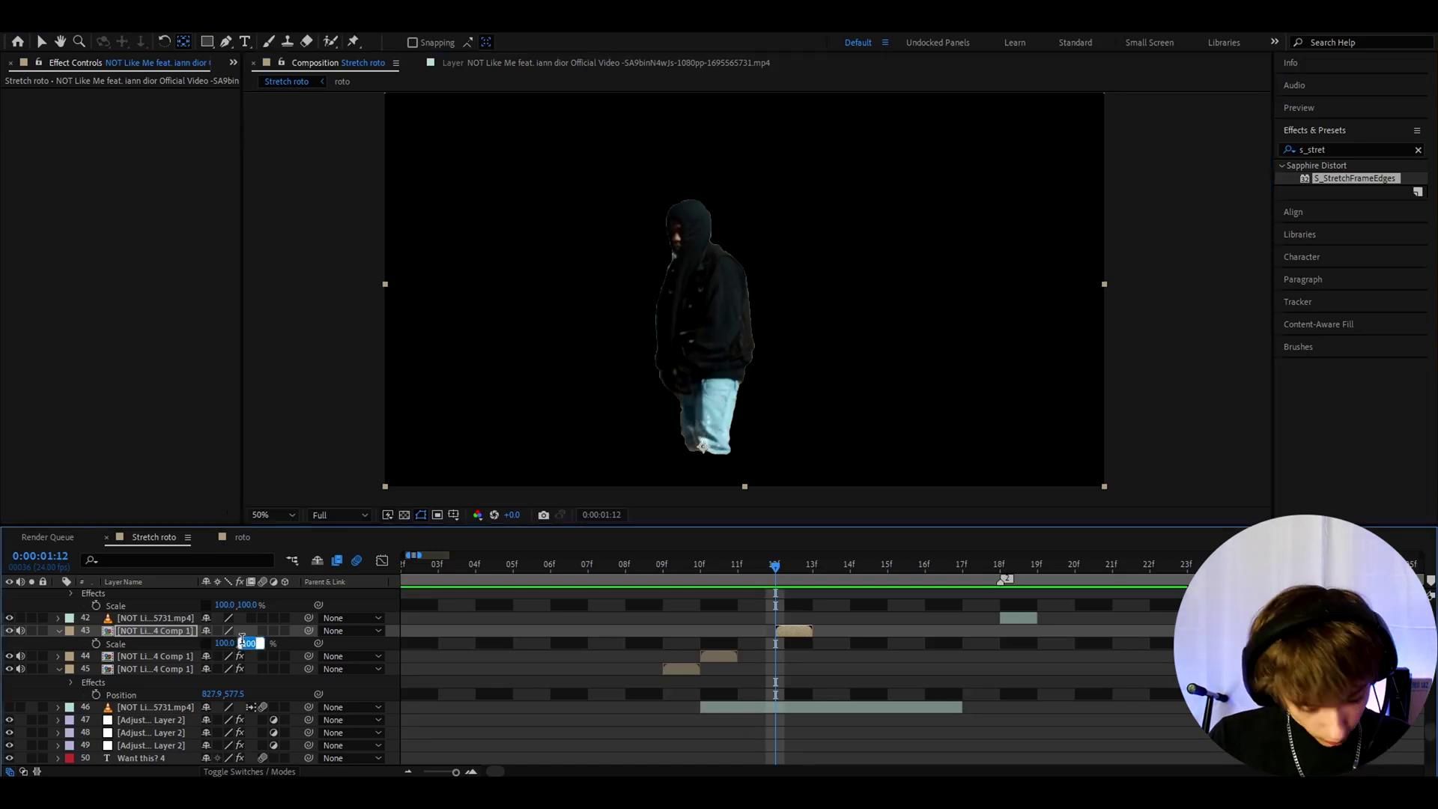
type("430")
key("Return")
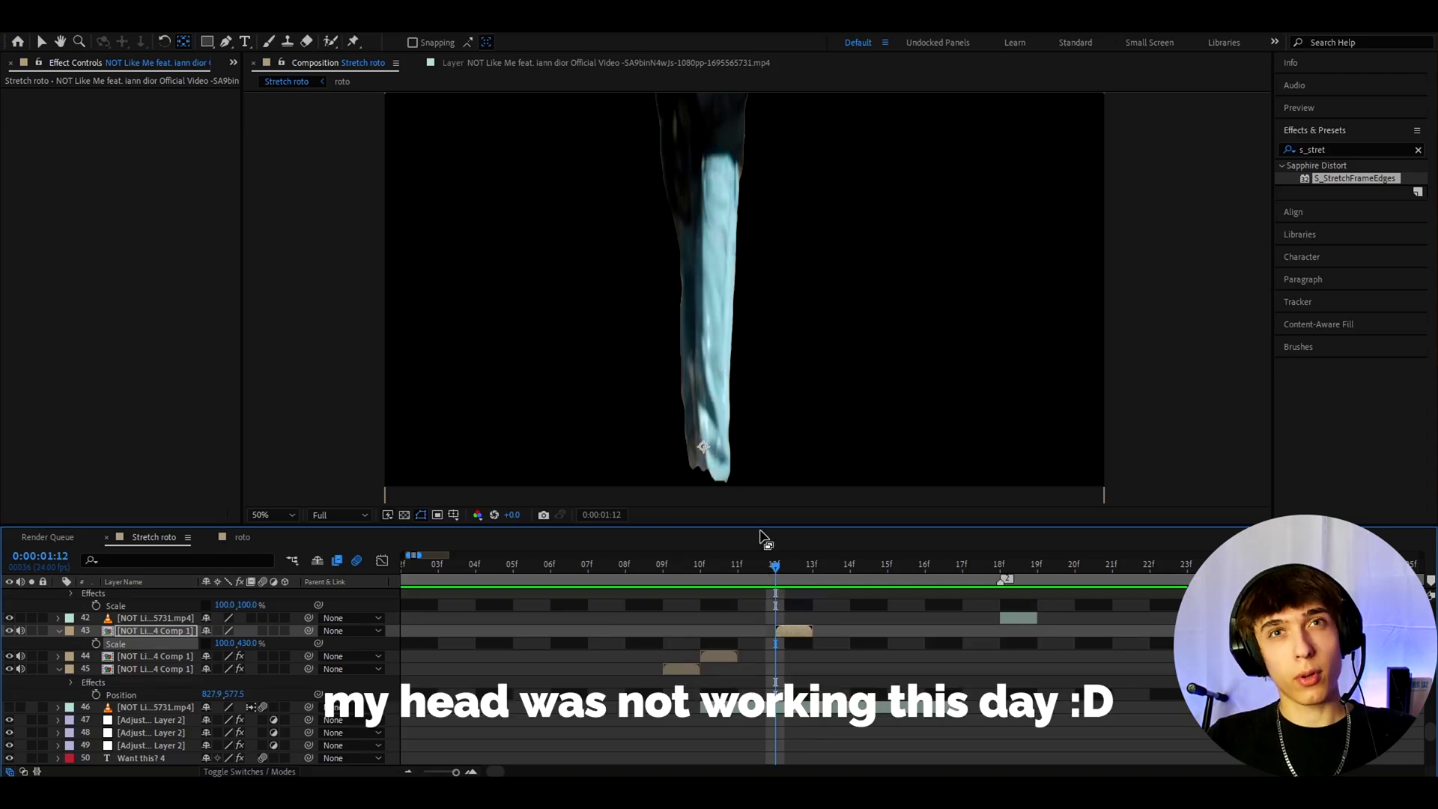
left_click_drag(755, 570, 759, 605)
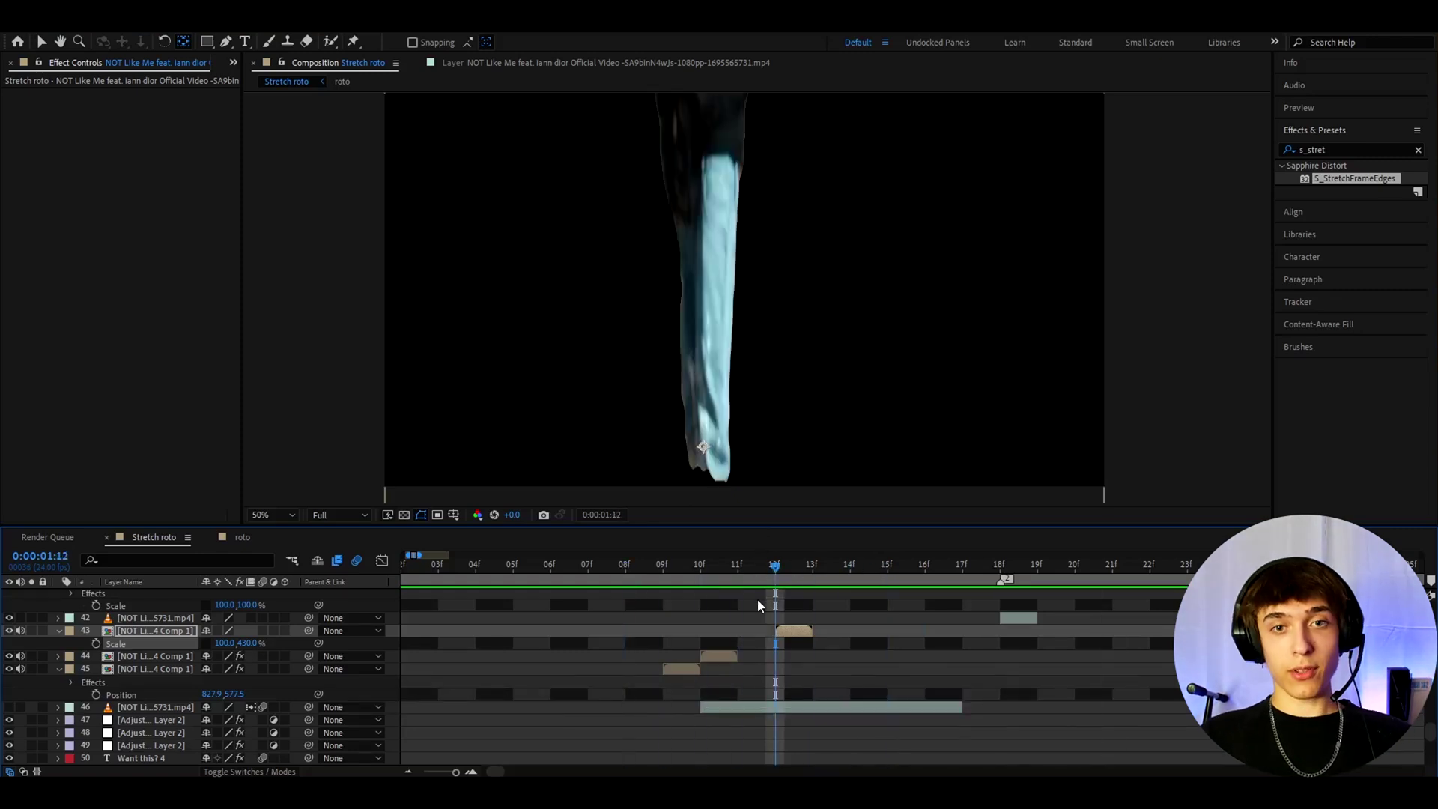
Remove S_StretchFrameEdges from the roto layer at 0:00:01:14.
key("v")
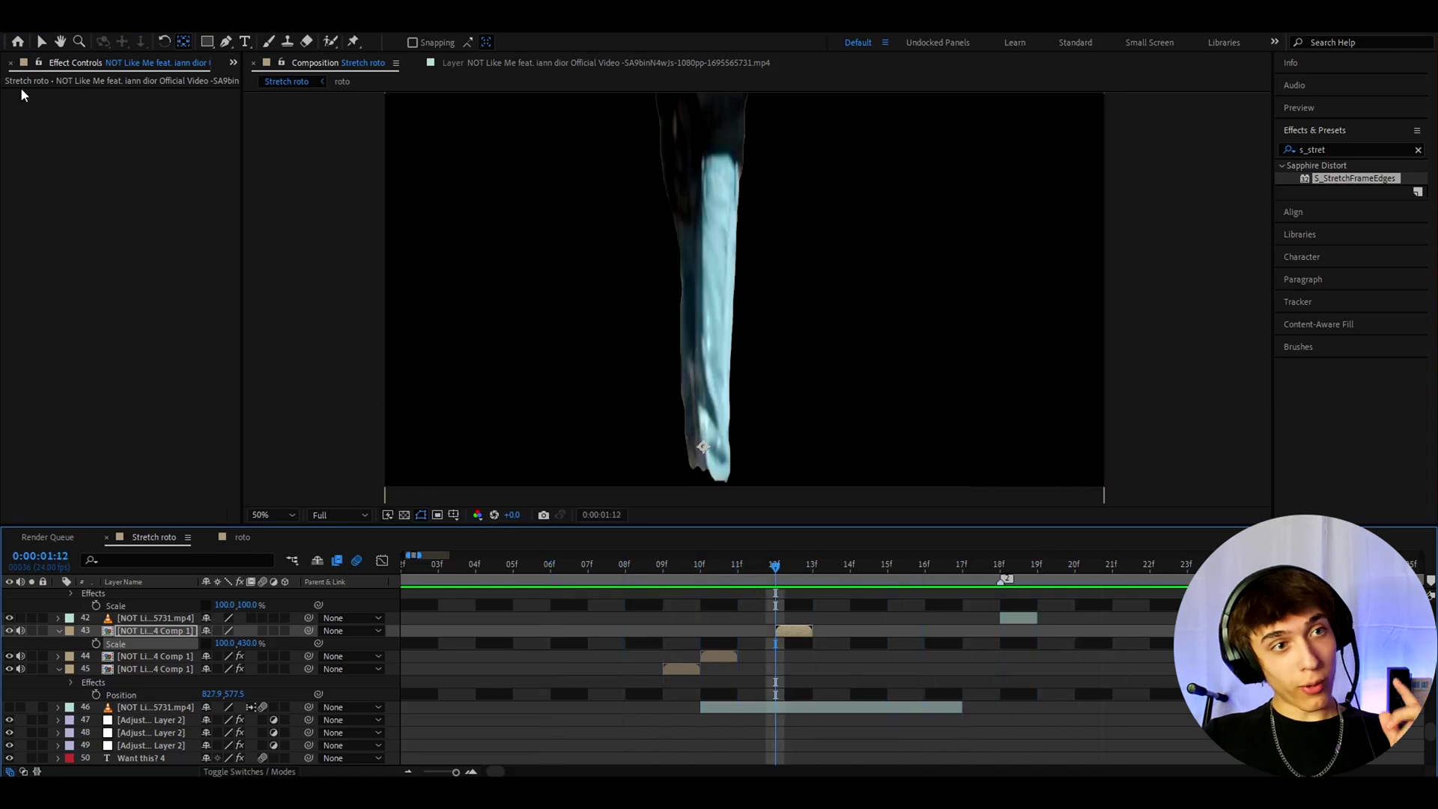
scroll(843, 595, "up", 2)
left_click_drag(771, 571, 869, 620)
left_click(971, 656)
scroll(1067, 612, "down", 2)
left_click_drag(687, 574, 850, 577)
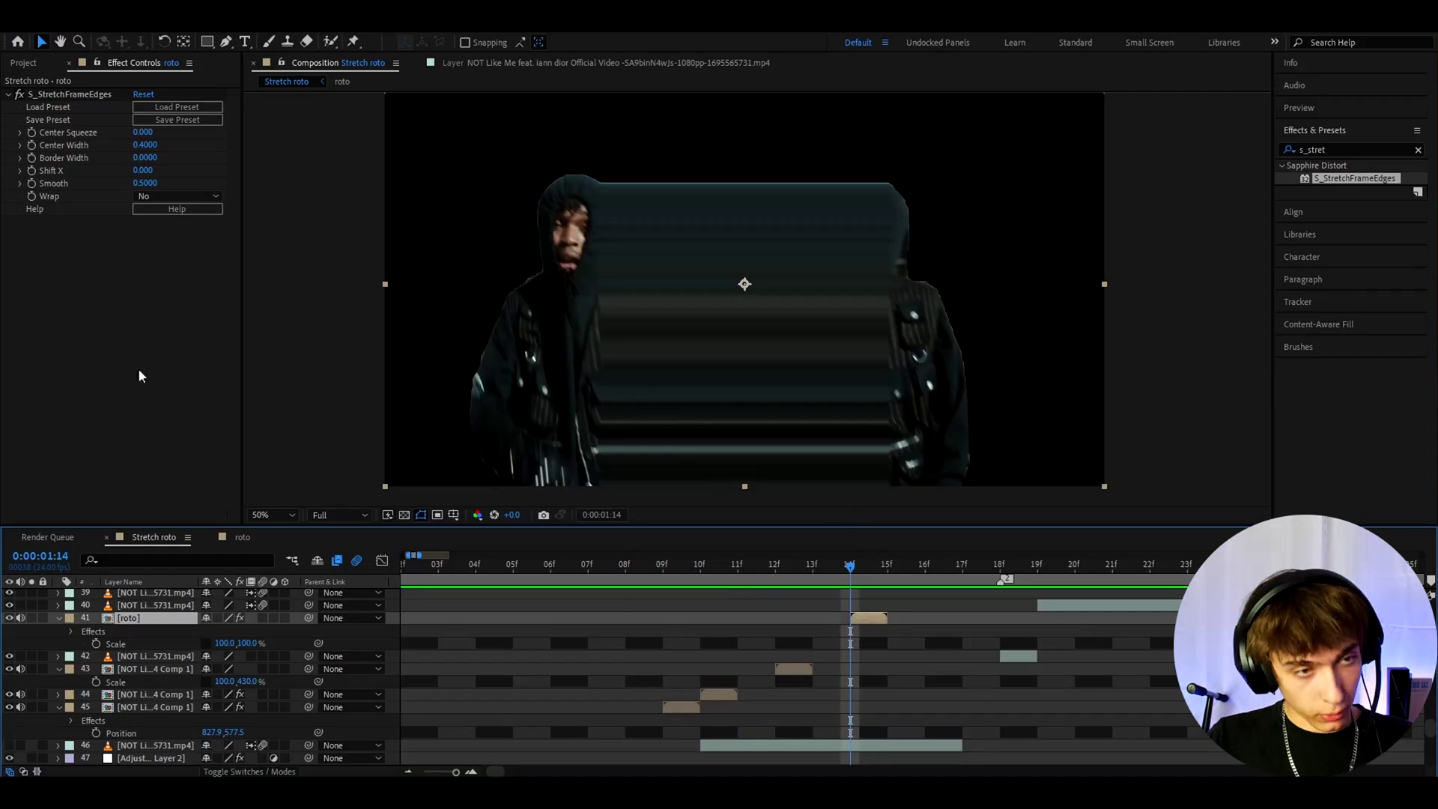
left_click(33, 99)
key("Delete")
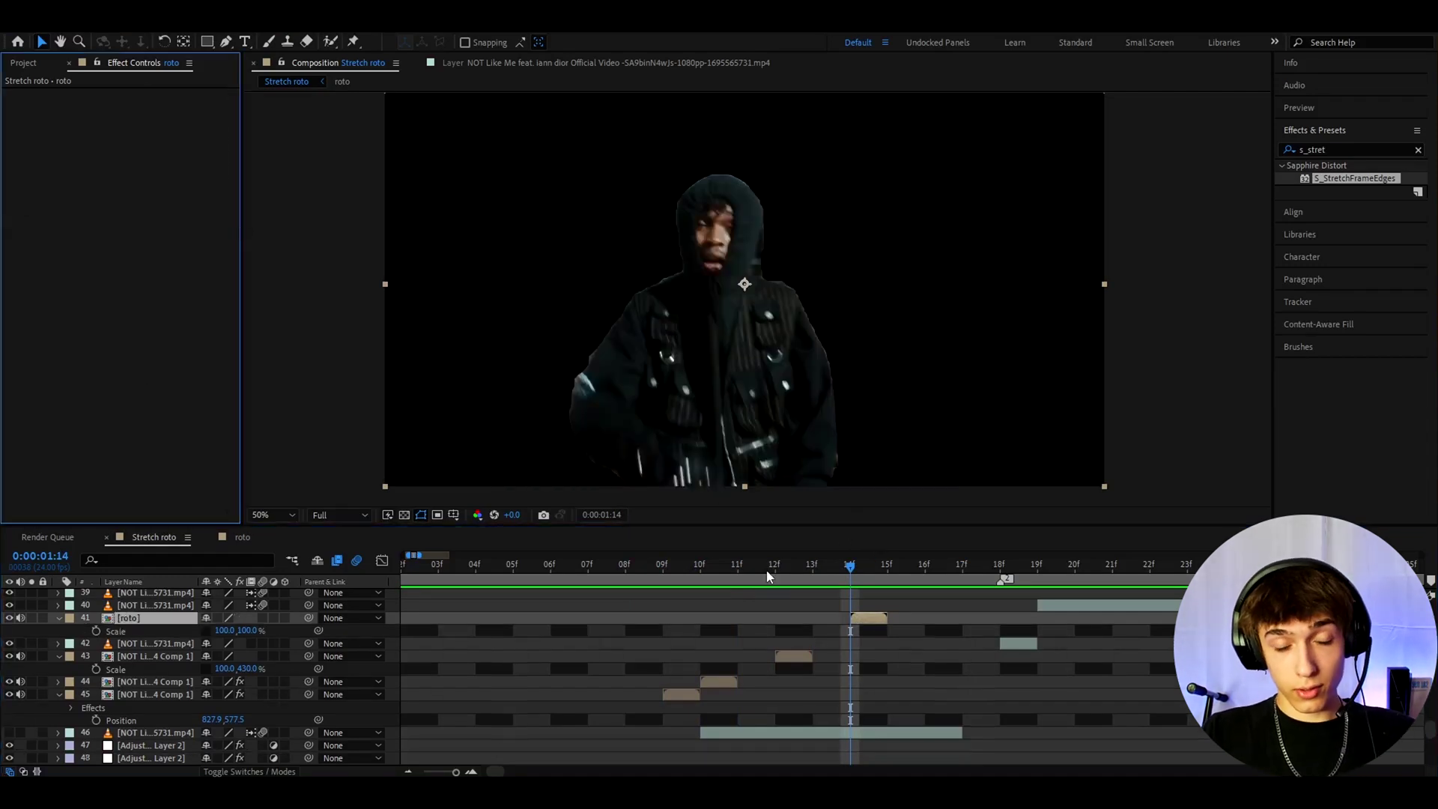
Duplicate the roto layer at 0:00:01:14 and move the copy to start at 0:00:01:15.
left_click(862, 620)
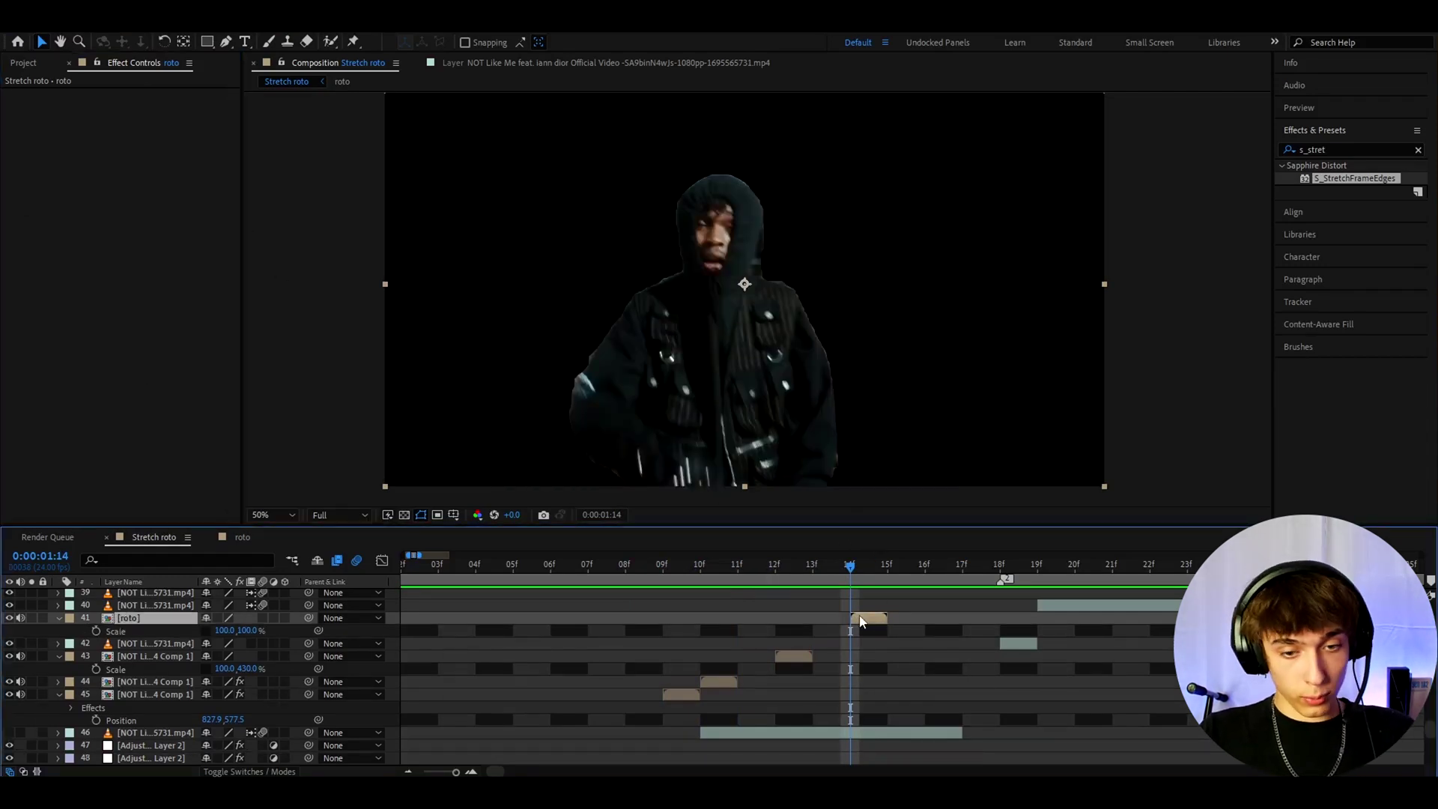
key("ctrl+d")
left_click_drag(865, 620, 920, 614)
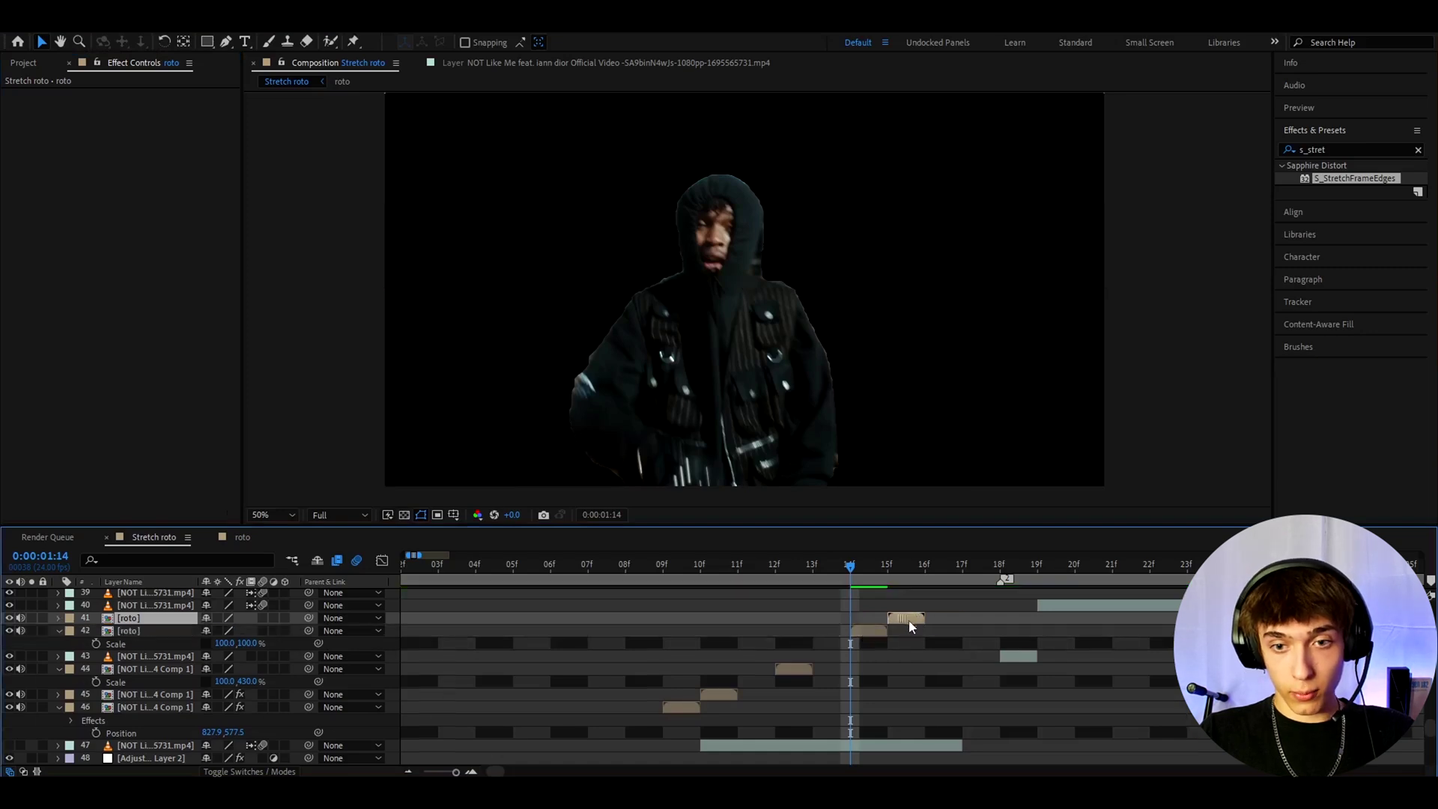
Move the anchor point of the roto layer at 0:00:01:14 up to the man's head and set its vertical scale to 685%.
left_click(853, 630)
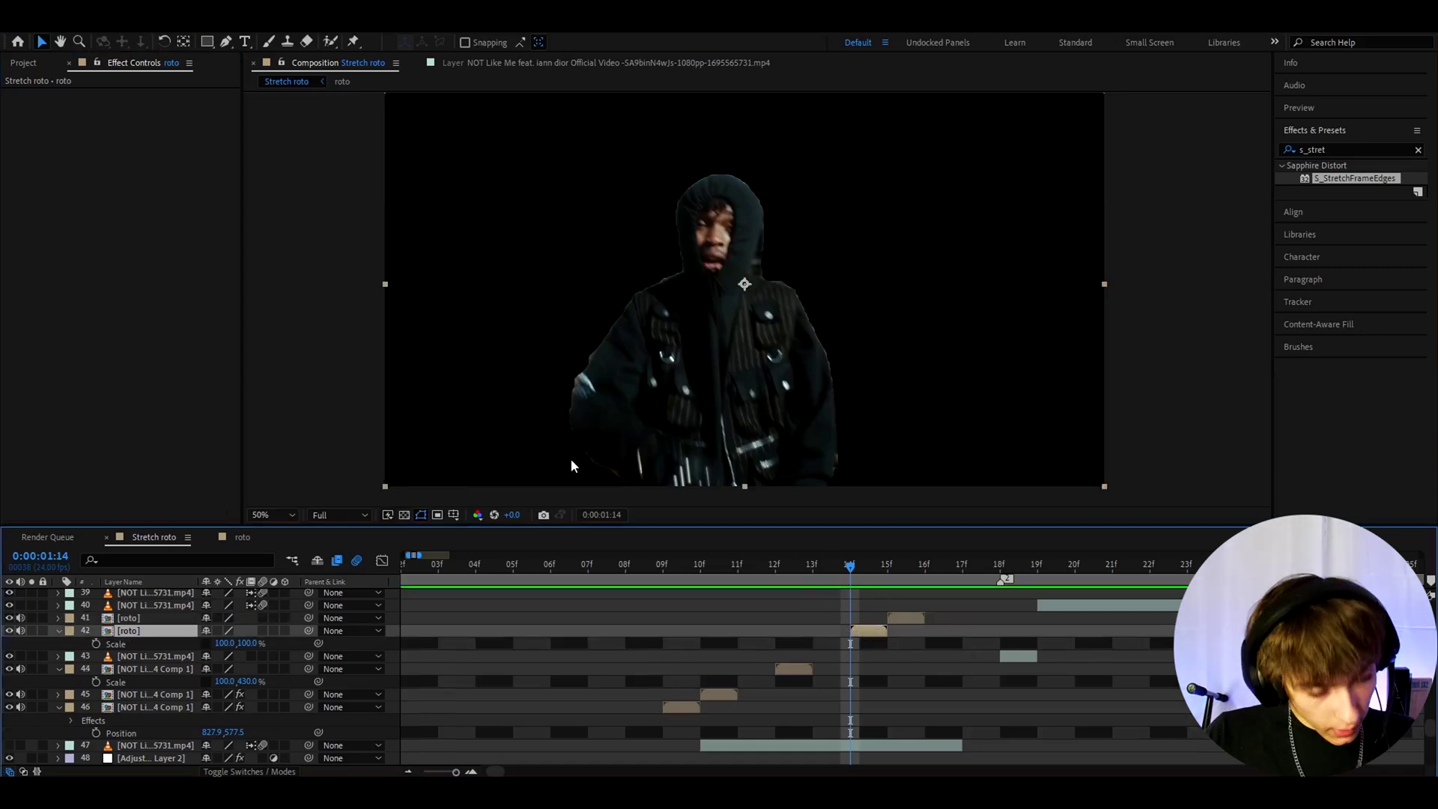
left_click(182, 41)
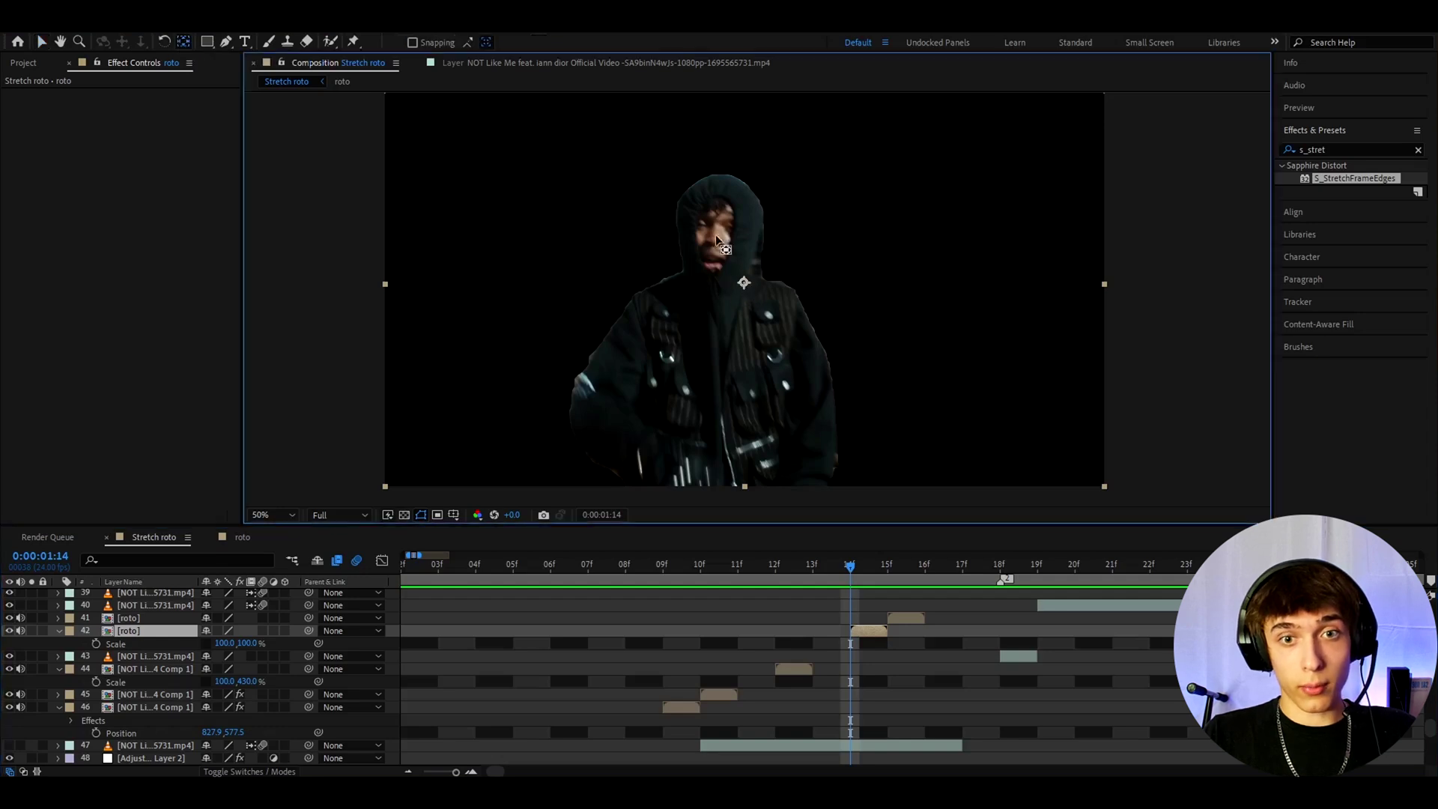
left_click_drag(745, 288, 715, 185)
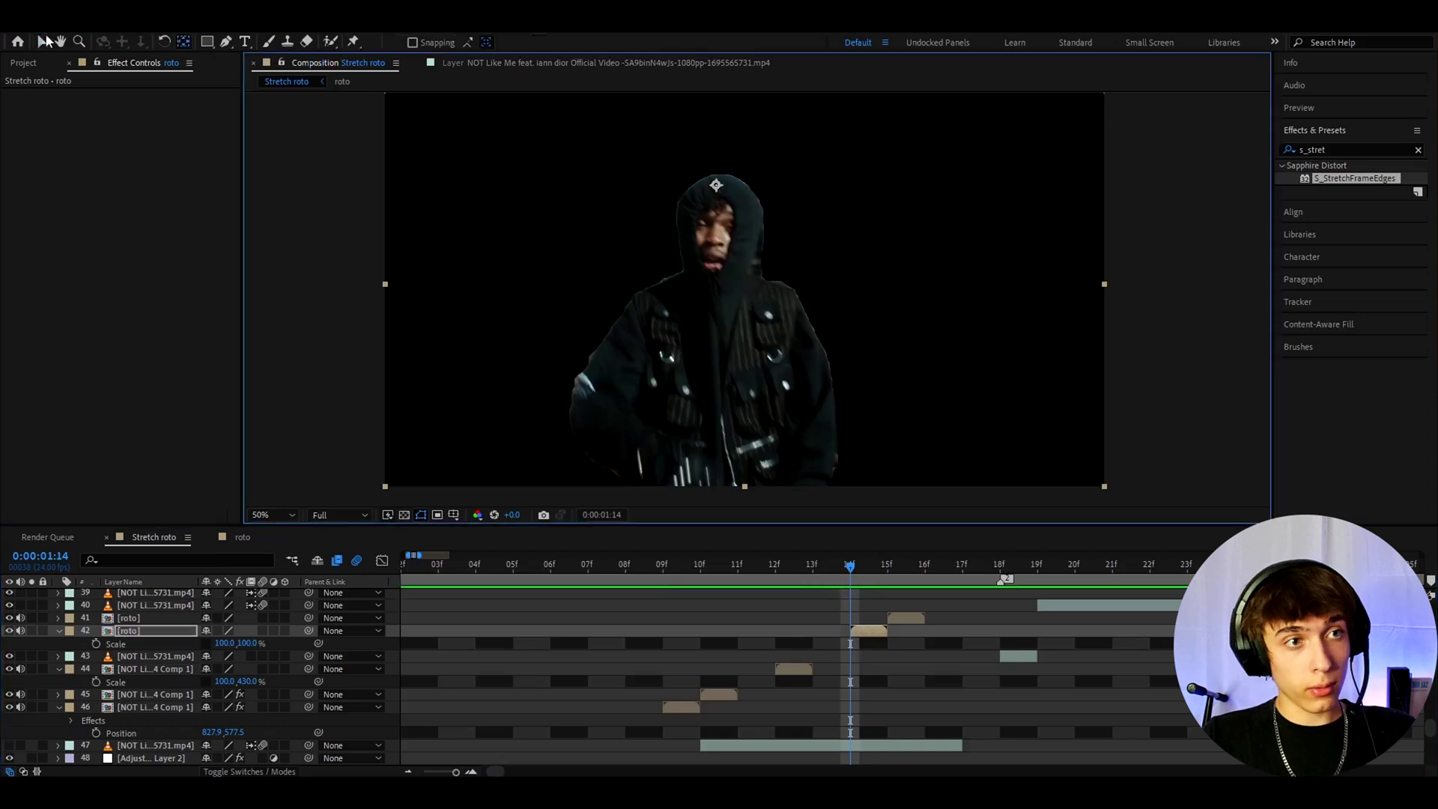
left_click(42, 41)
left_click(139, 636)
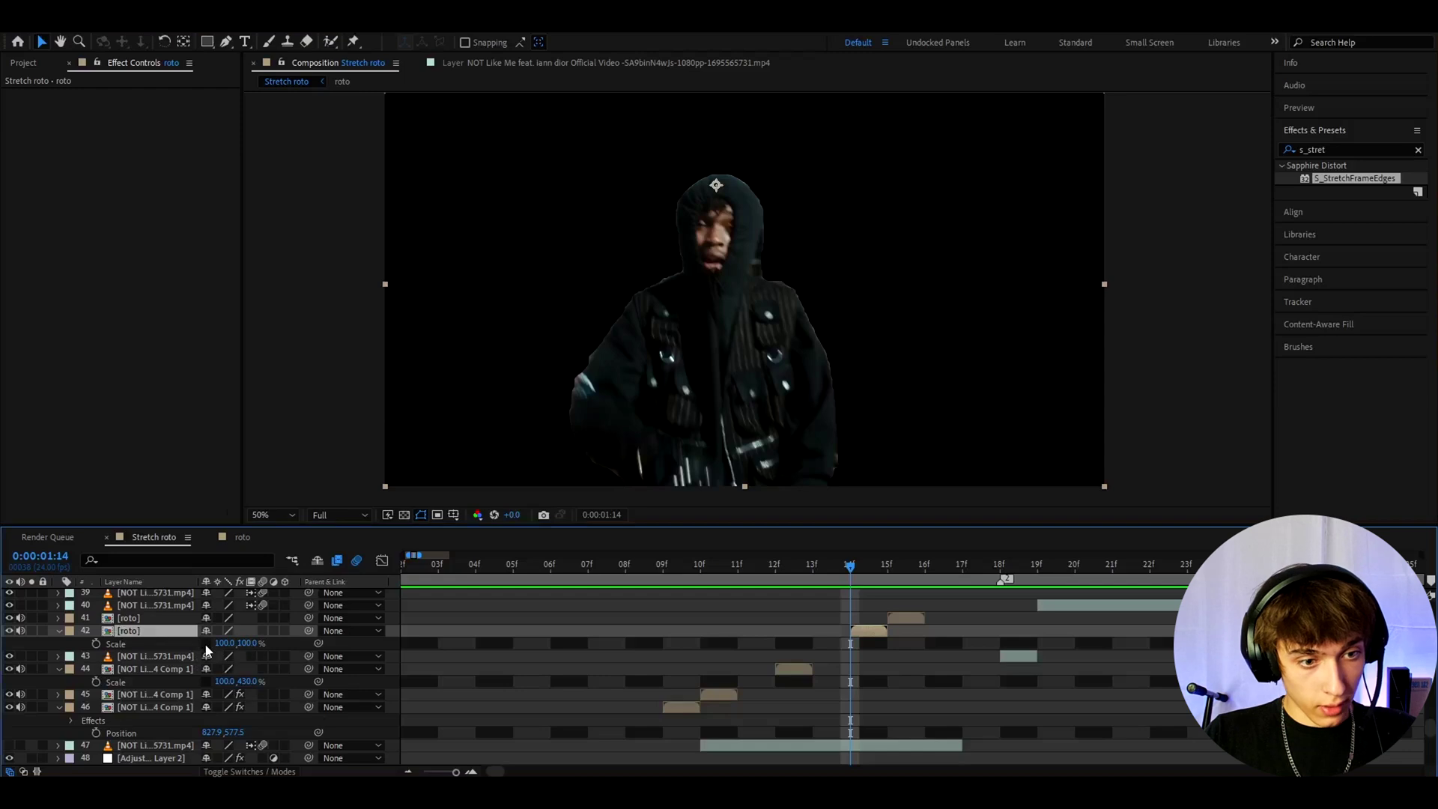
left_click(247, 643)
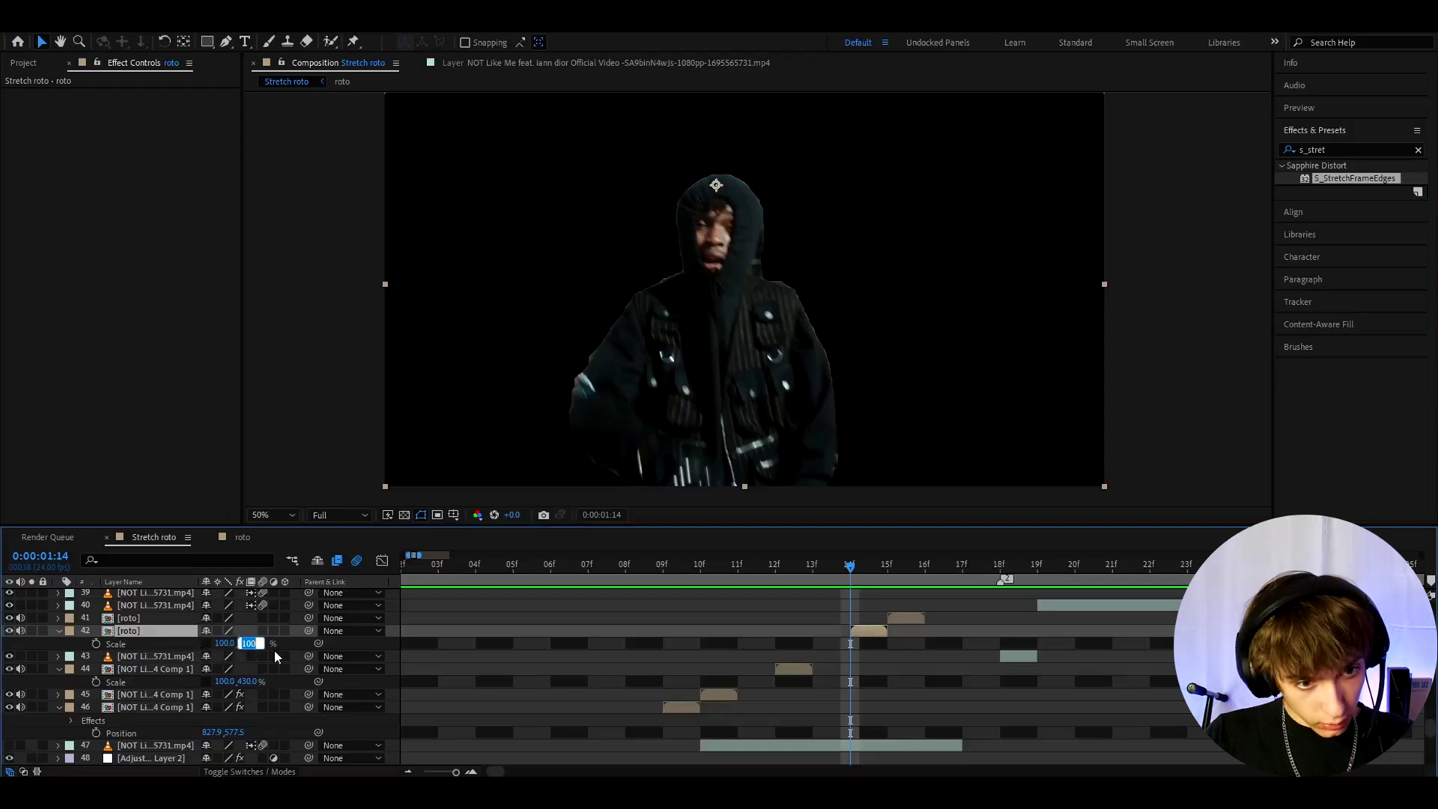
type("685")
key("Return")
Apply Deep Glow to the stretched roto layer and set its radius to 250.
key("ctrl+space")
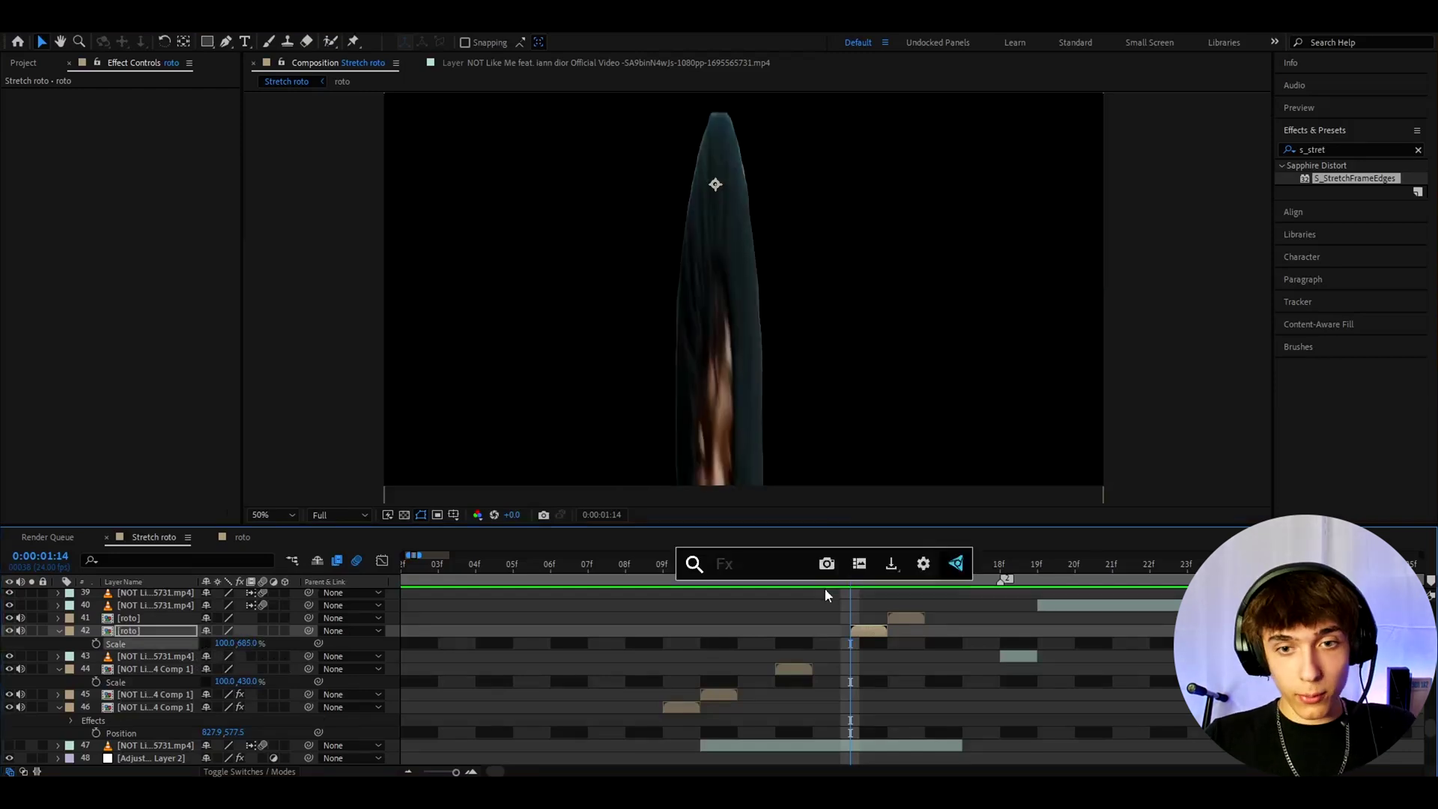
type("deep")
key("Return")
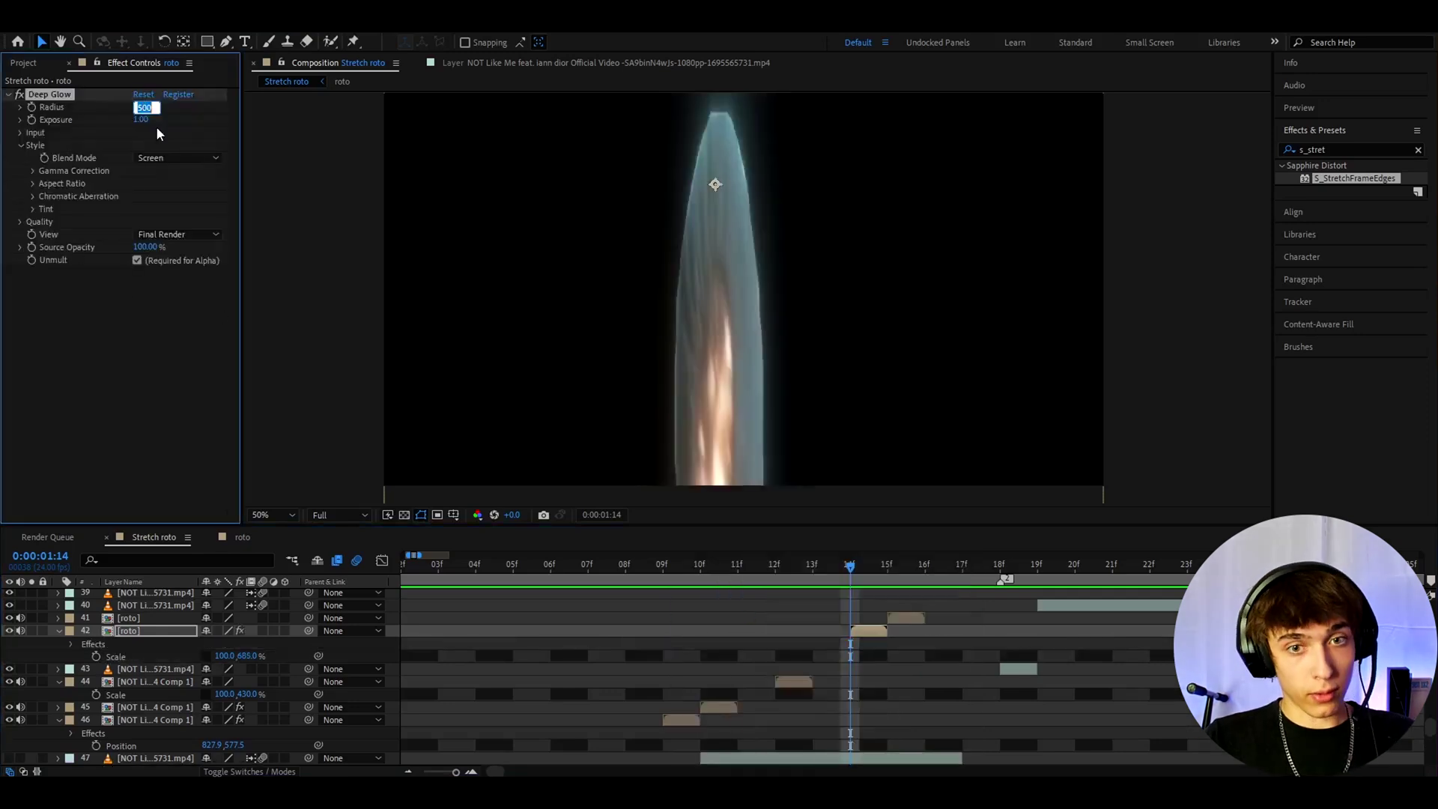
type("250")
key("Return")
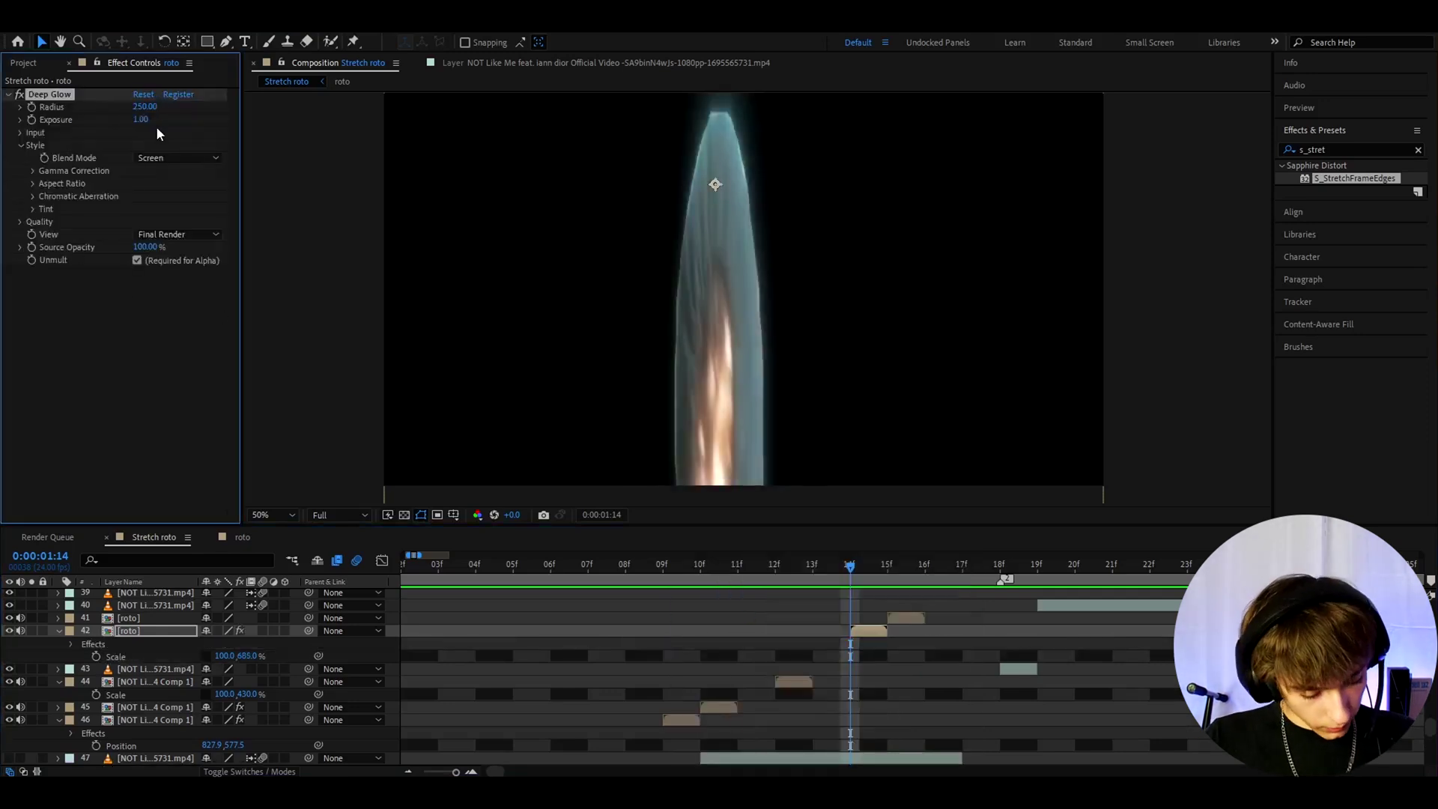
Add Gaussian Blur to the same roto layer, place it above Deep Glow, and set its blurriness to 9.
key("ctrl+space")
type("gaus")
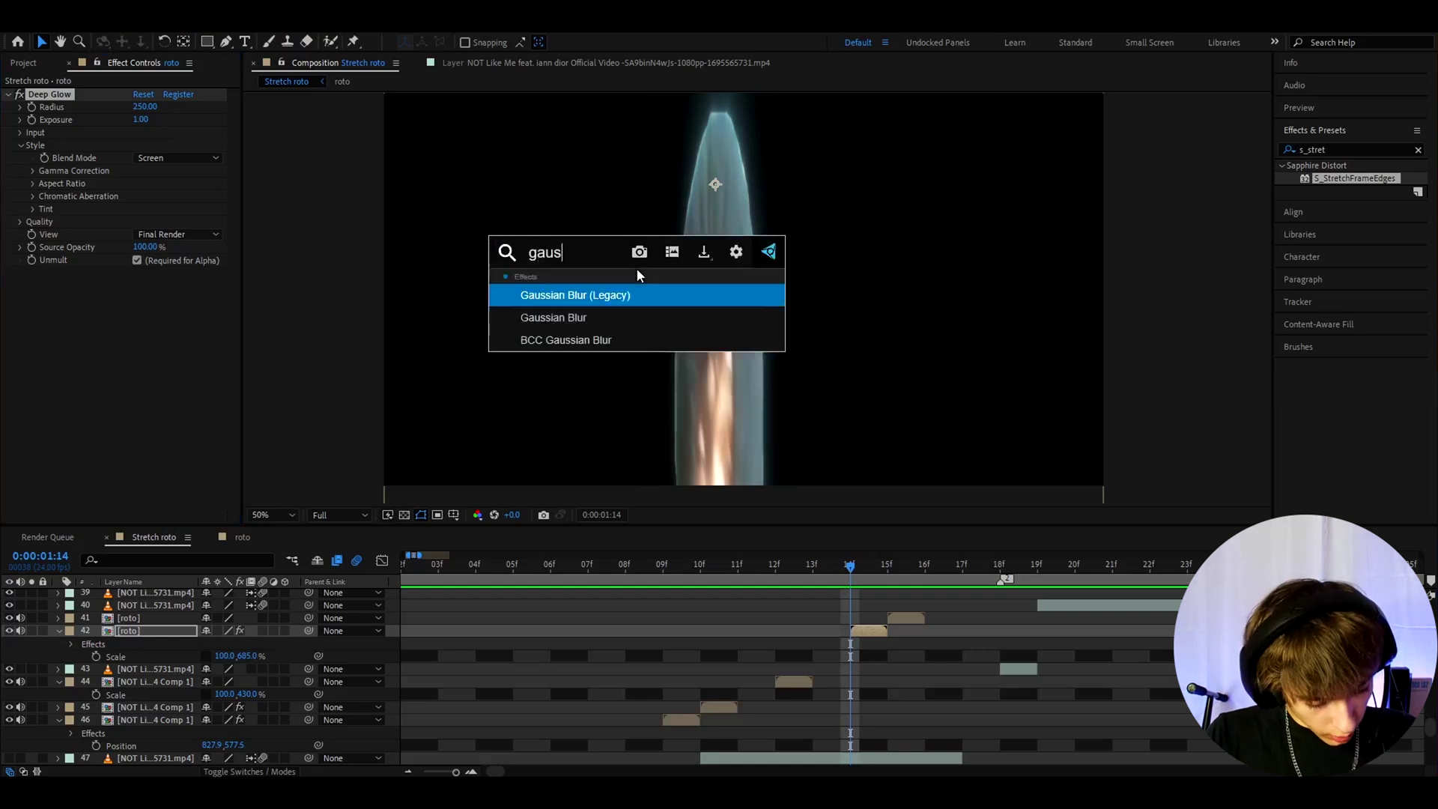
type("sian")
key("Return")
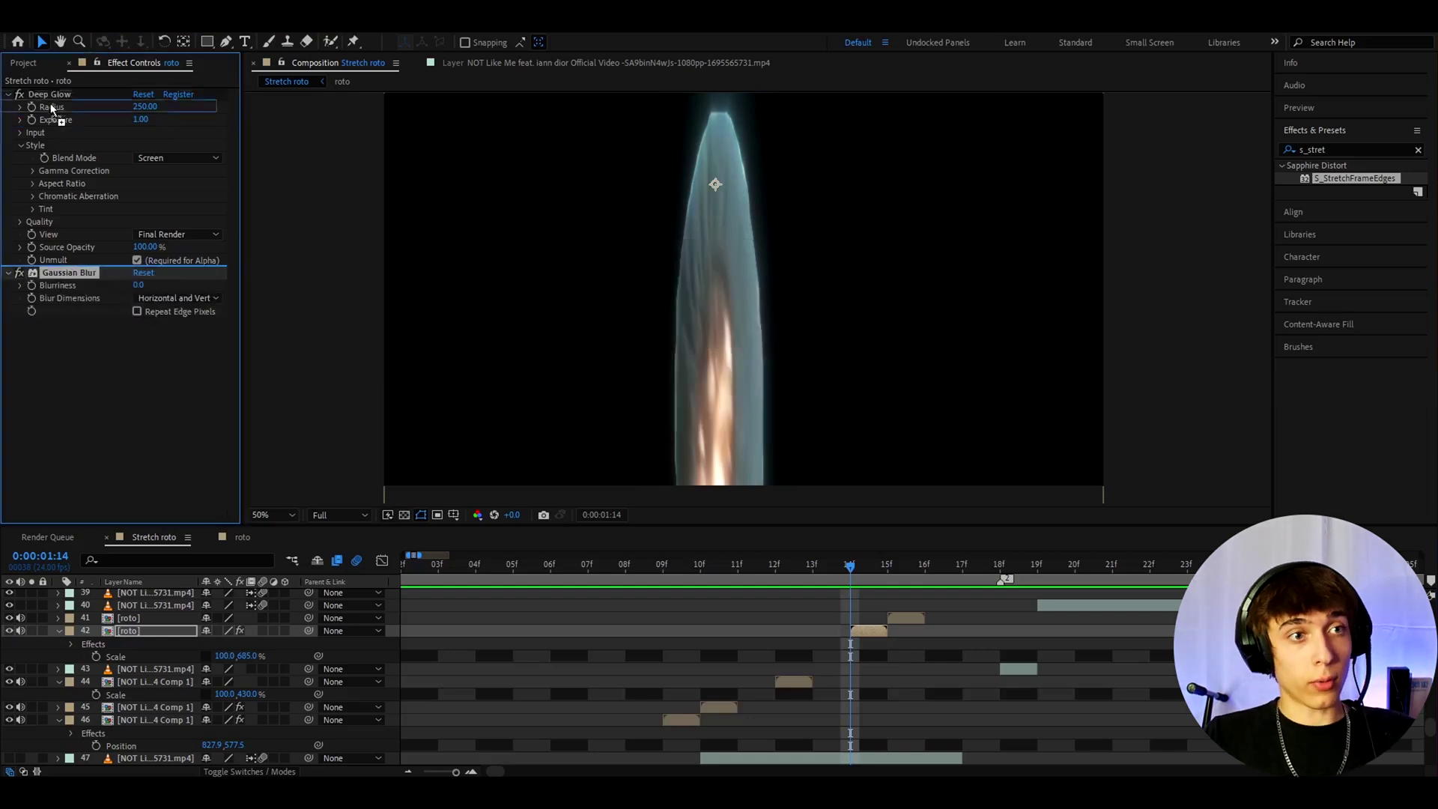
left_click_drag(69, 272, 123, 97)
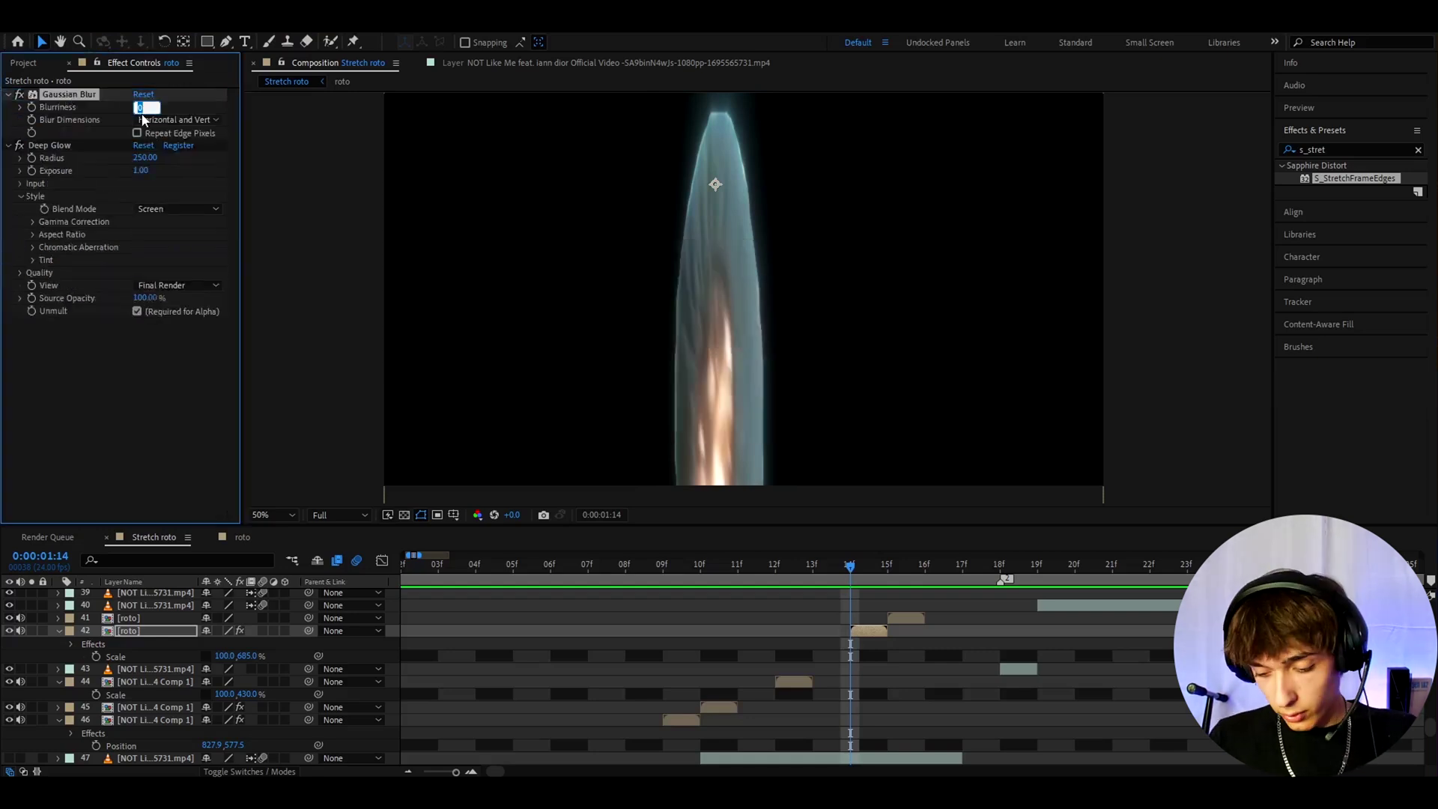
type("9")
Apply Freeze Frame to the roto copy at 0:00:01:15.
scroll(820, 573, "down", 1)
left_click_drag(771, 574, 854, 567)
left_click(860, 618)
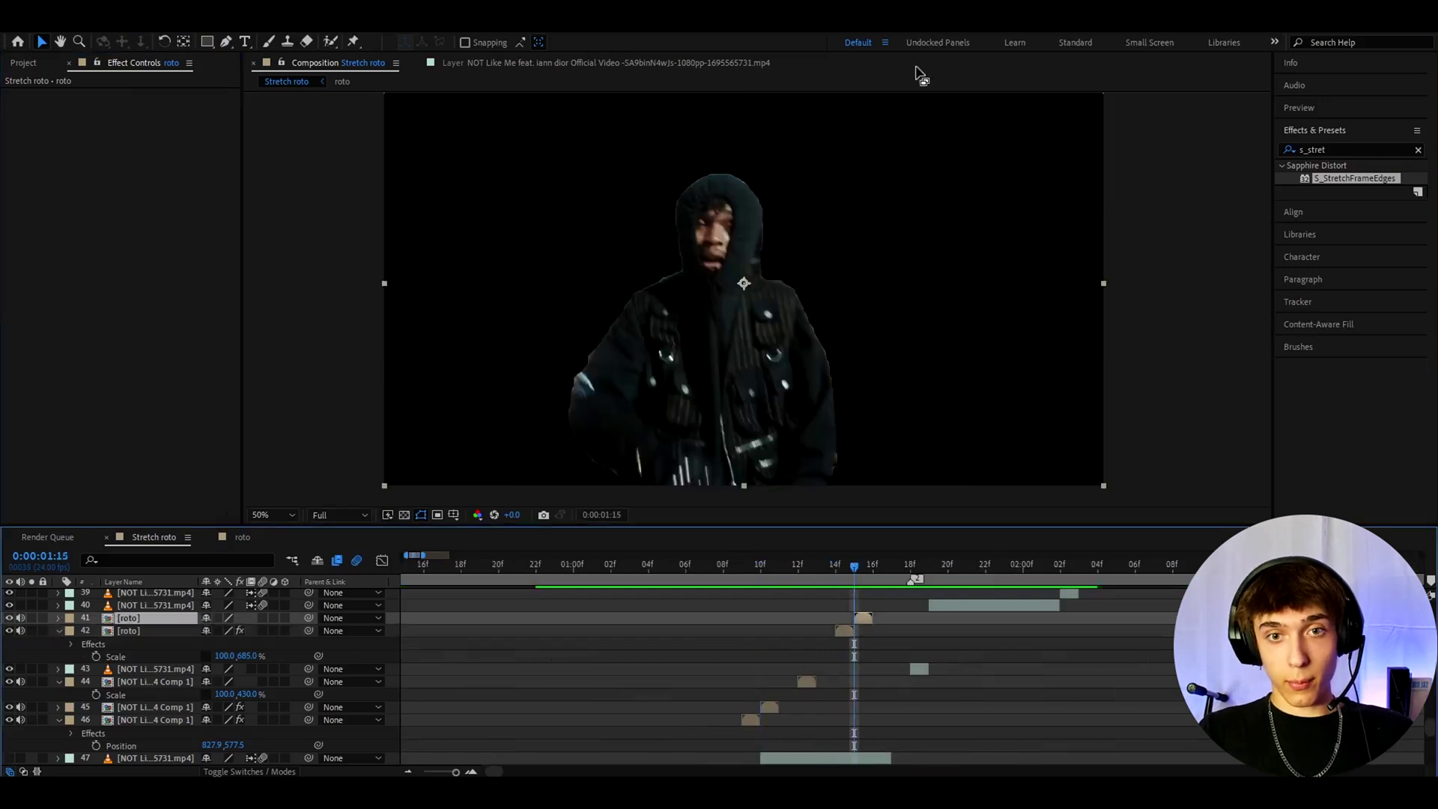
key("equal")
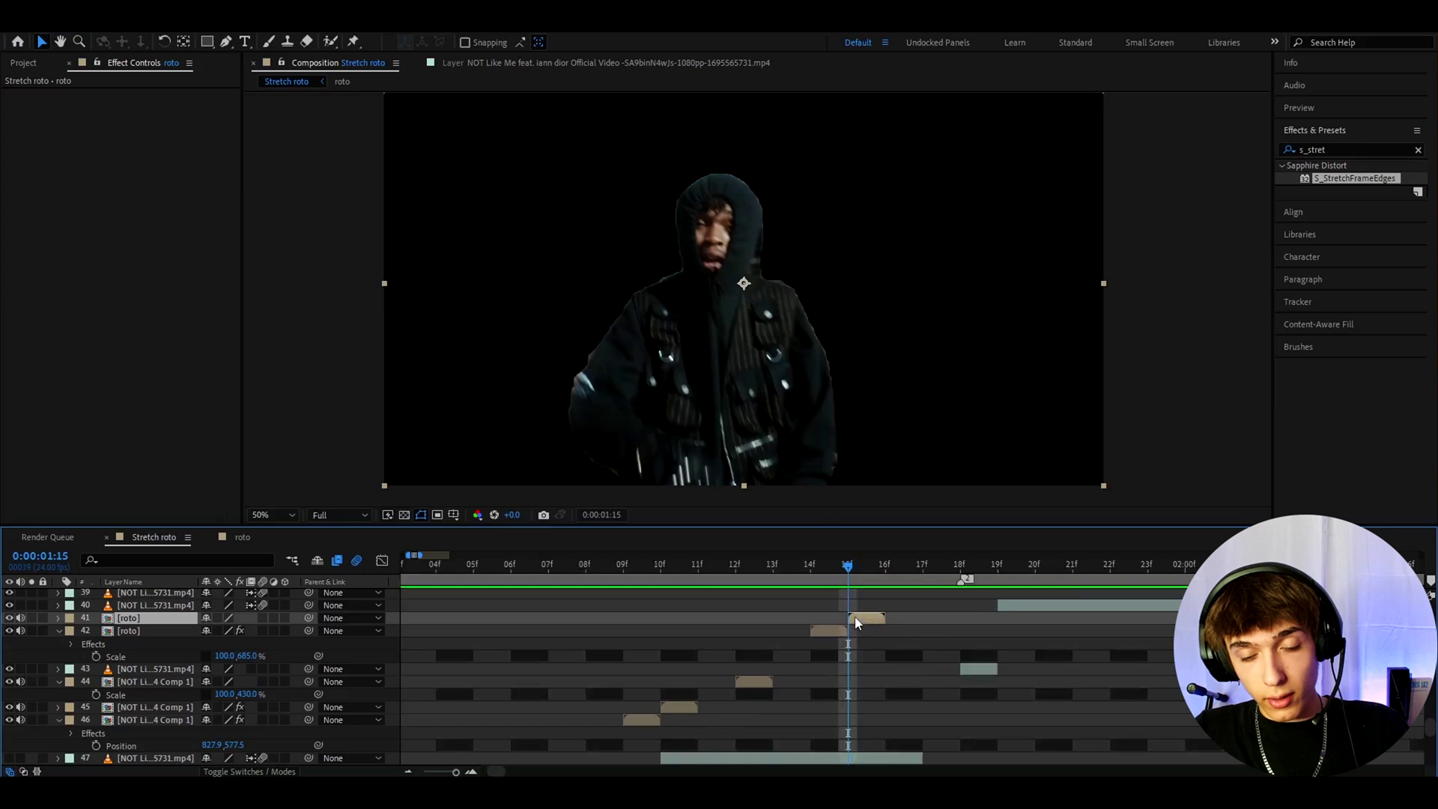
right_click(859, 620)
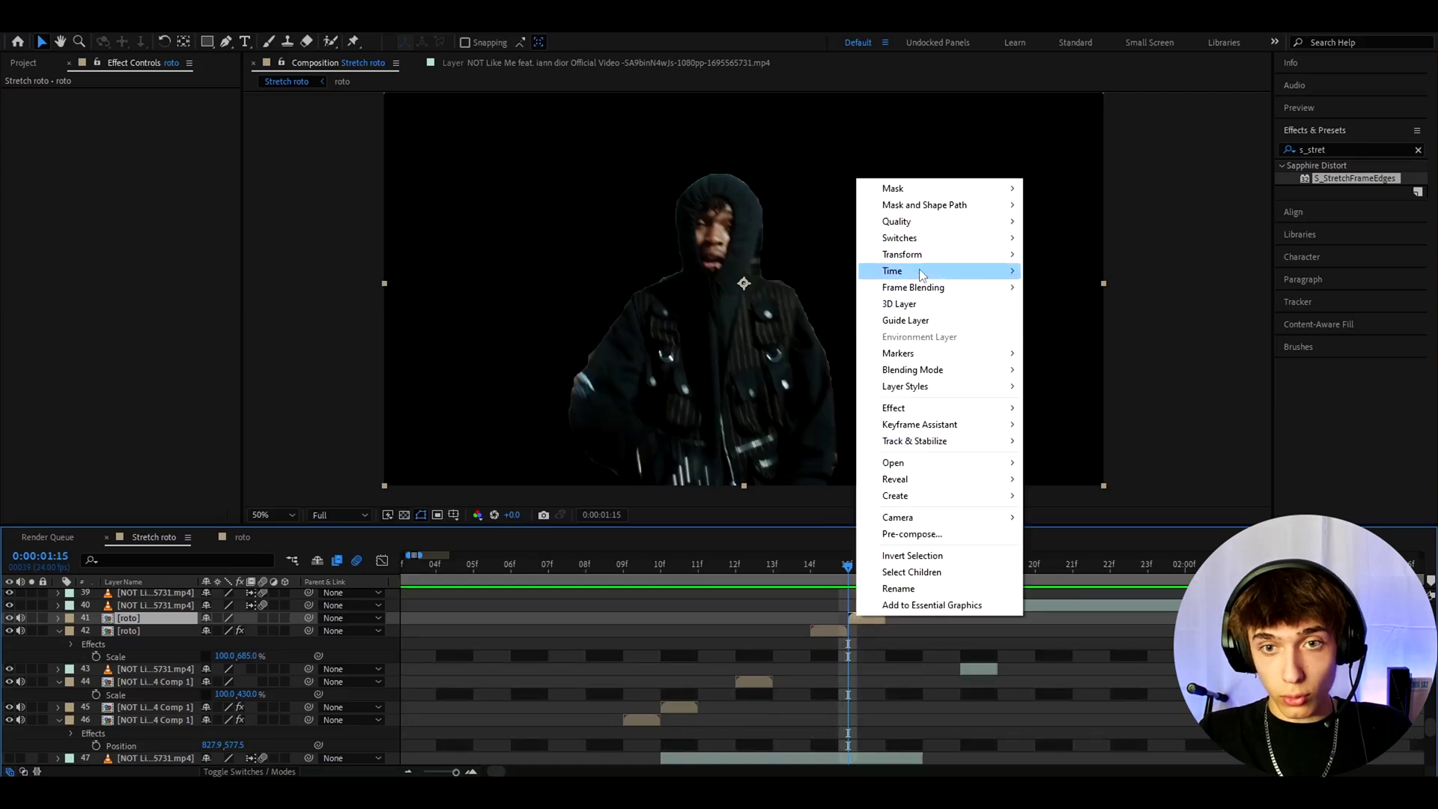
mouse_move(919, 269)
left_click(1071, 320)
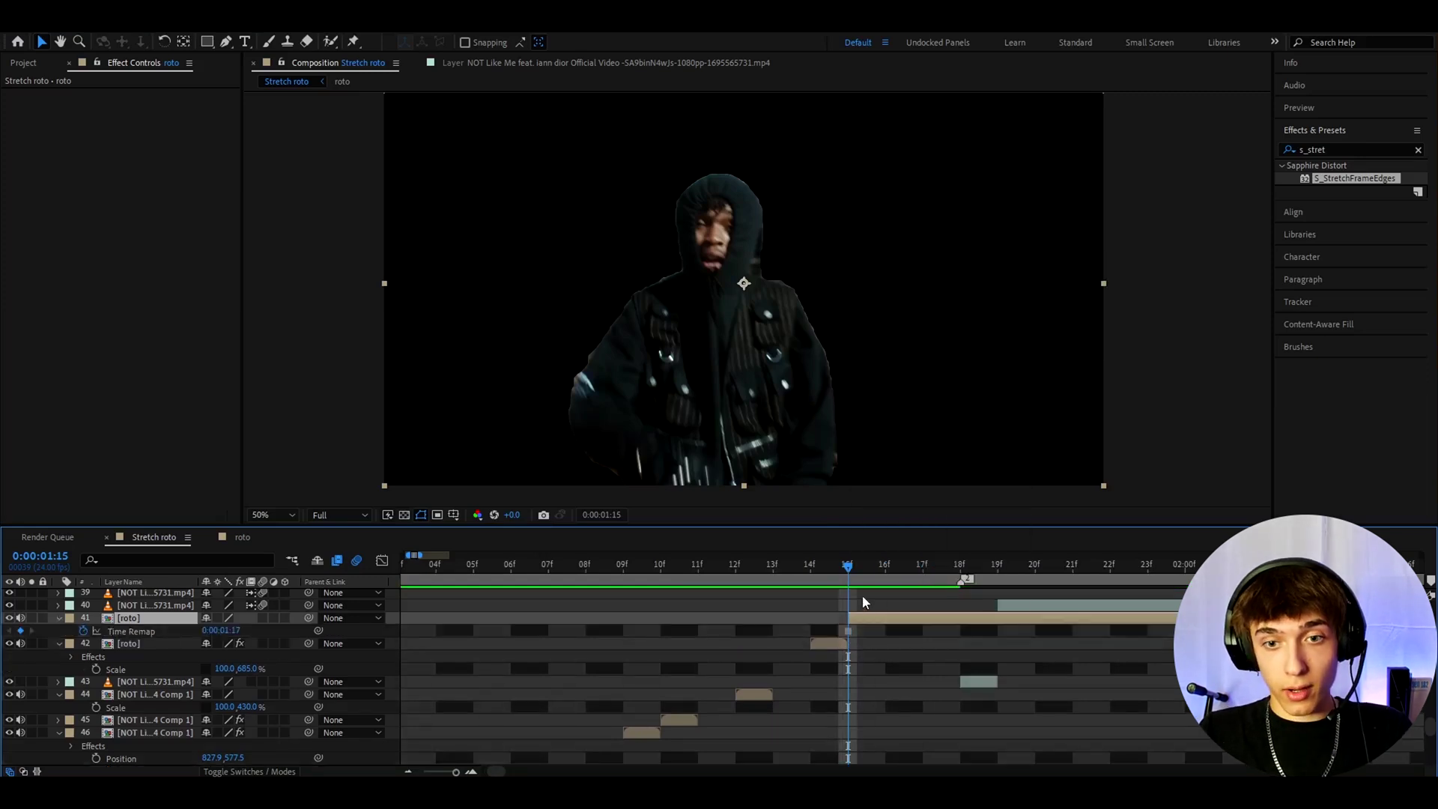
Split the frozen roto layer at 0:00:01:19 and delete the part after it.
left_click_drag(857, 576, 1000, 571)
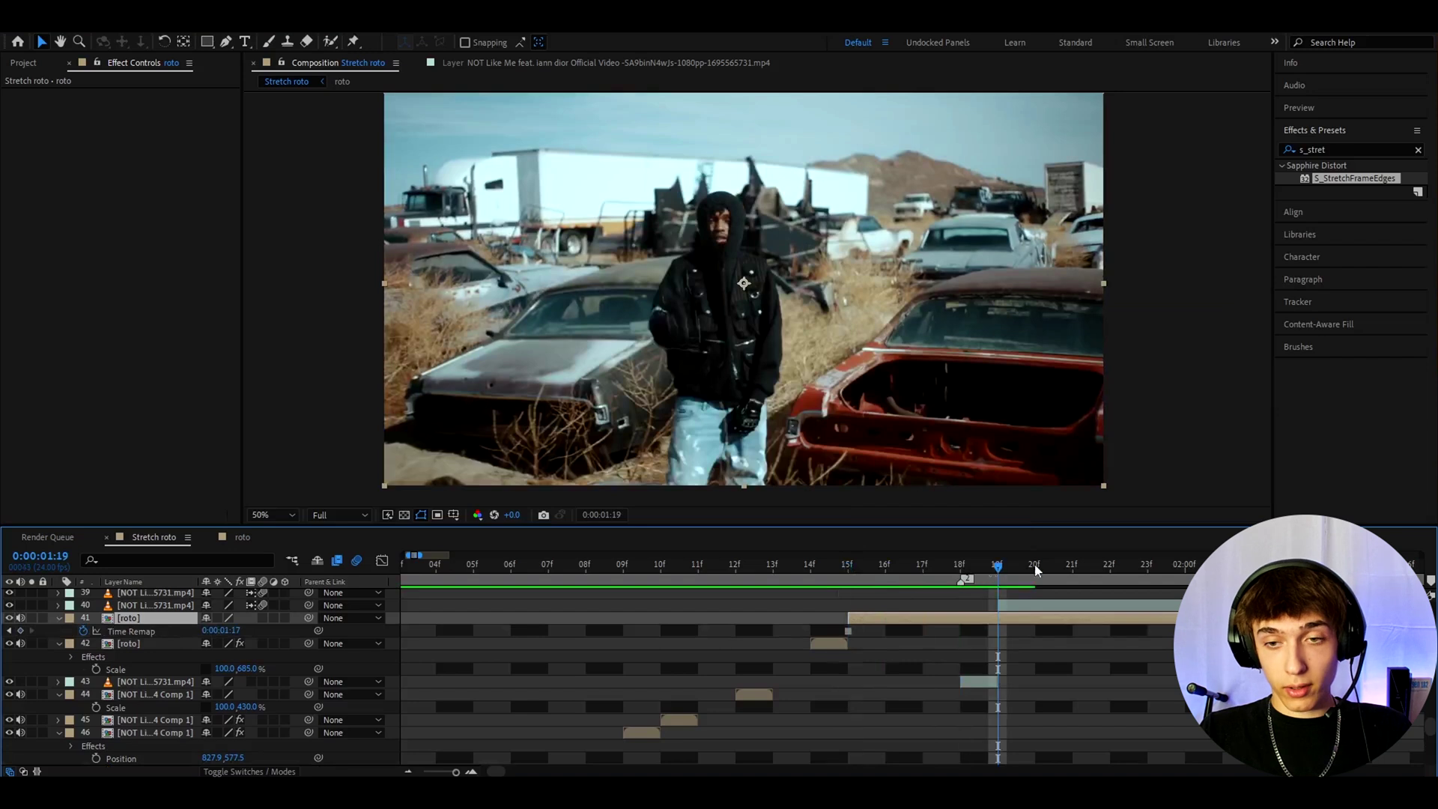
key("ctrl+shift+d")
key("Delete")
Move the frozen roto's anchor point up to the man's head and keyframe its vertical scale at 685% at 0:00:01:15.
key("i")
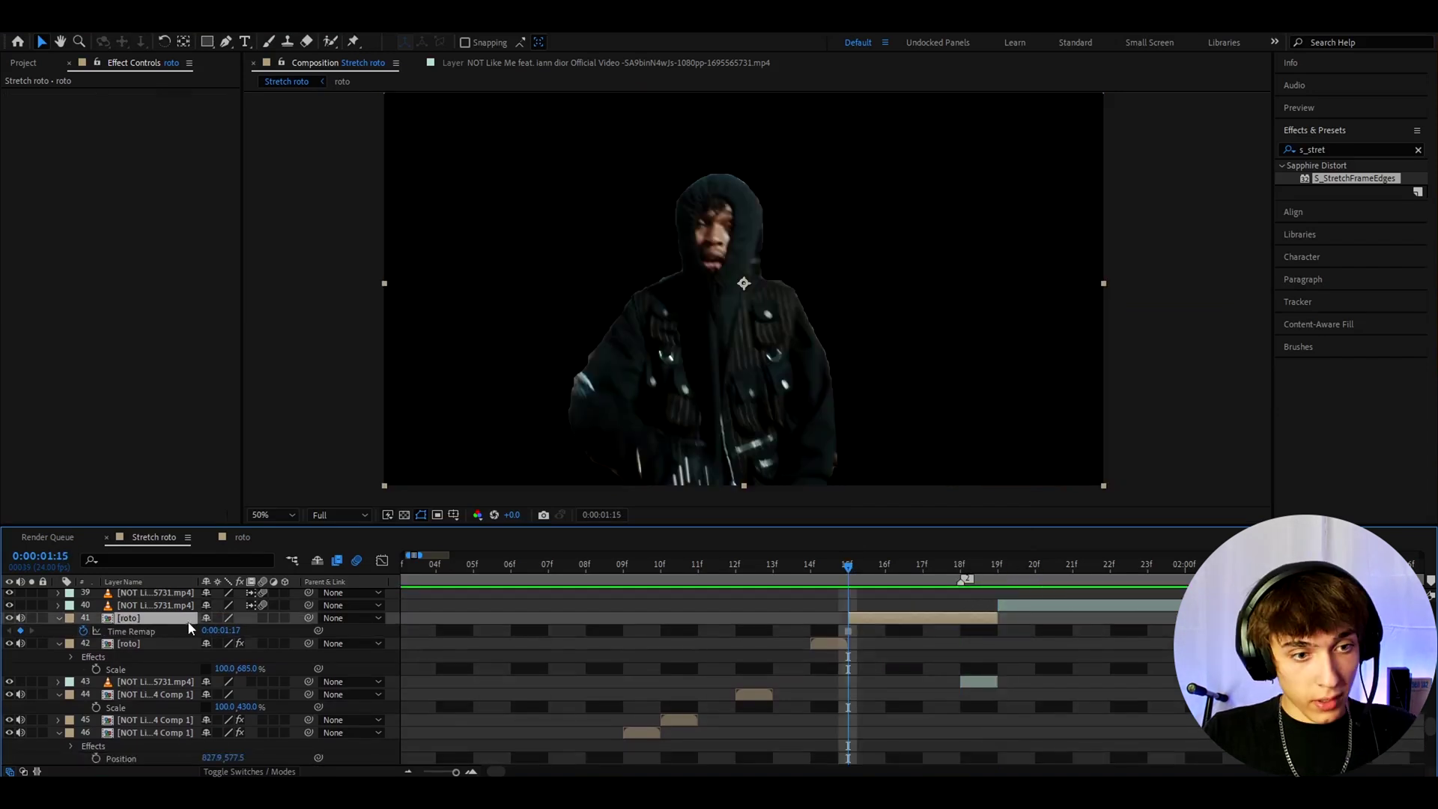
key("s")
left_click(184, 42)
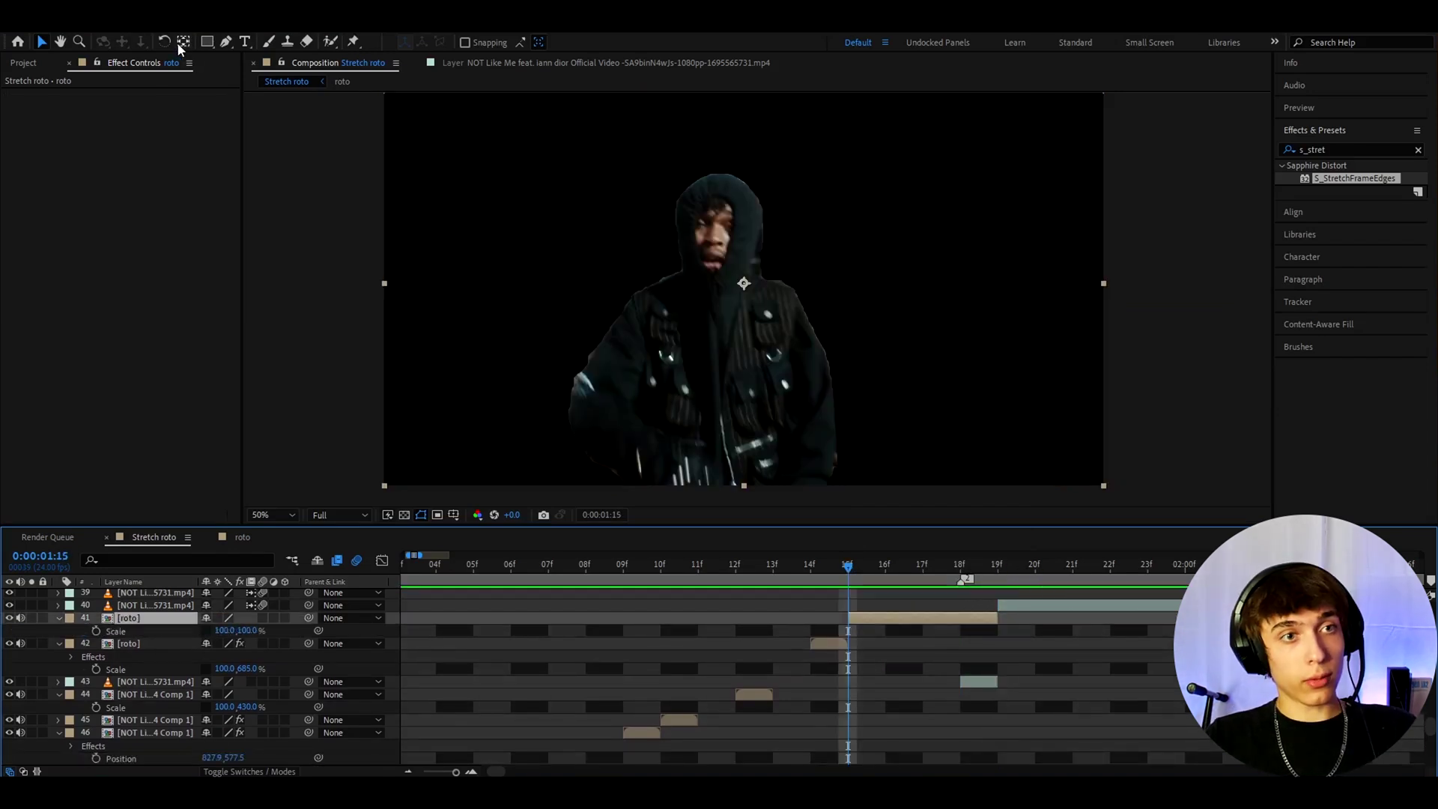
left_click_drag(744, 283, 716, 193)
key("v")
left_click(249, 630)
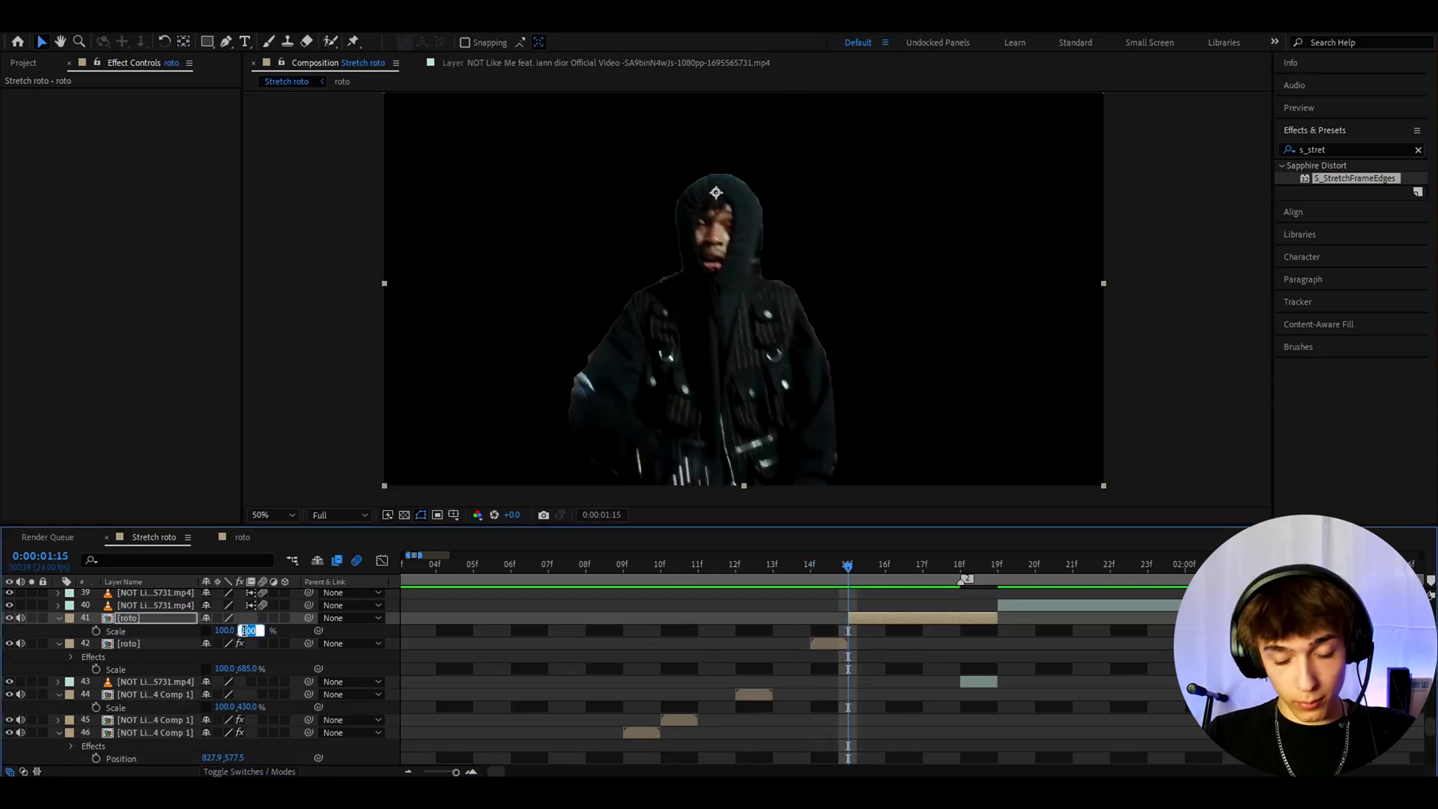
type("685")
key("Return")
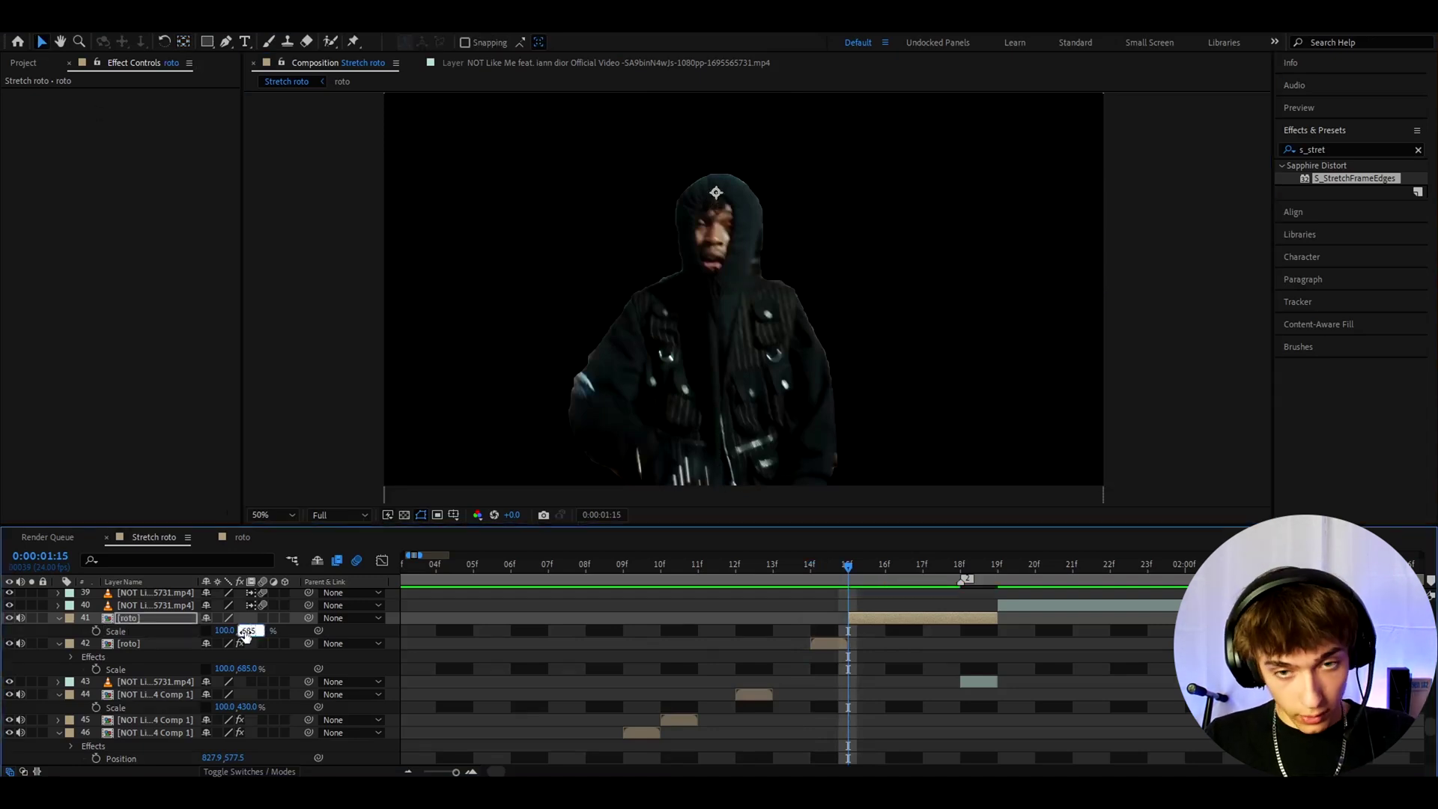
left_click(95, 630)
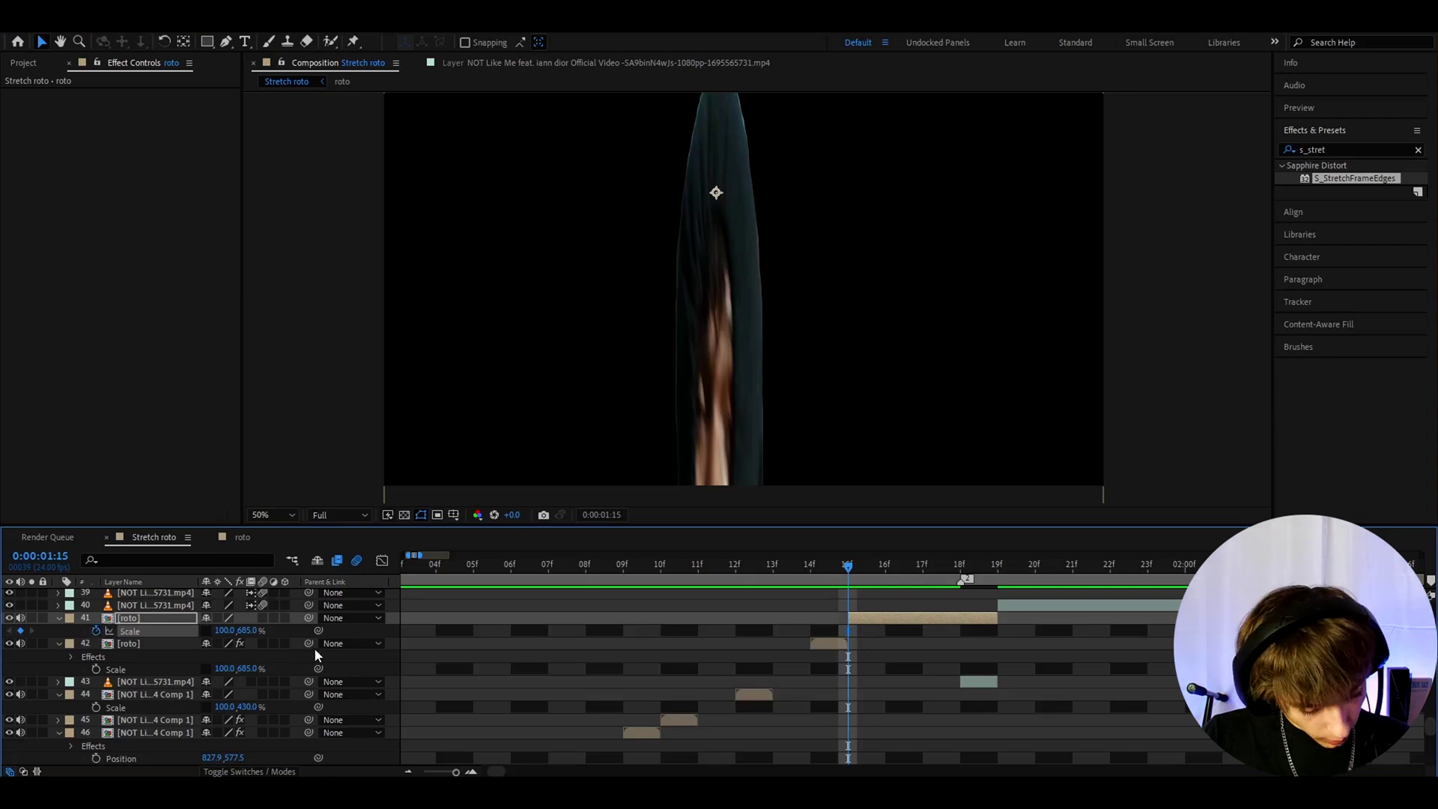
Apply Hue/Saturation to the frozen roto layer, raise Master Saturation to 100, and keyframe Channel Range at 0:00:01:15.
key("ctrl+space")
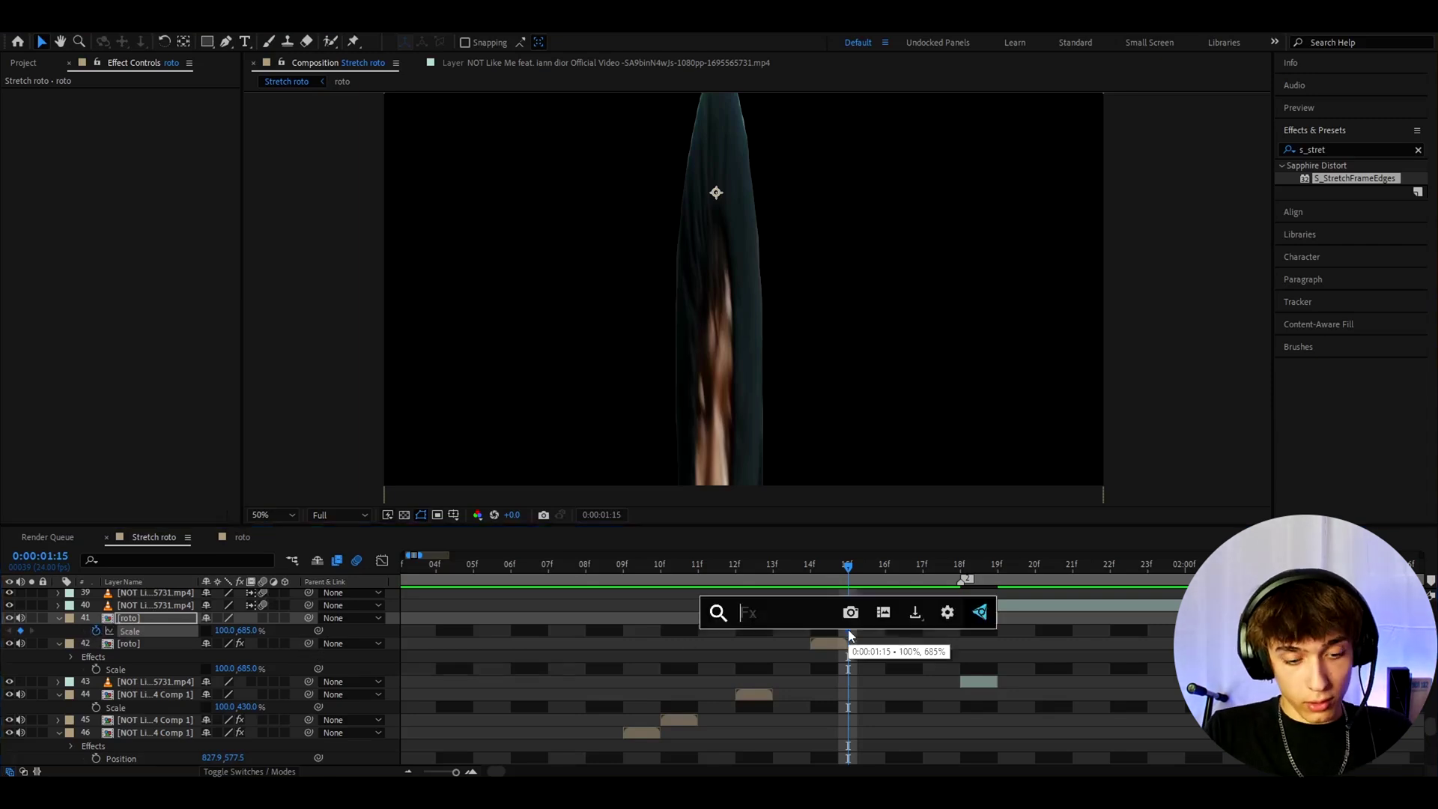
type("hue")
key("Return")
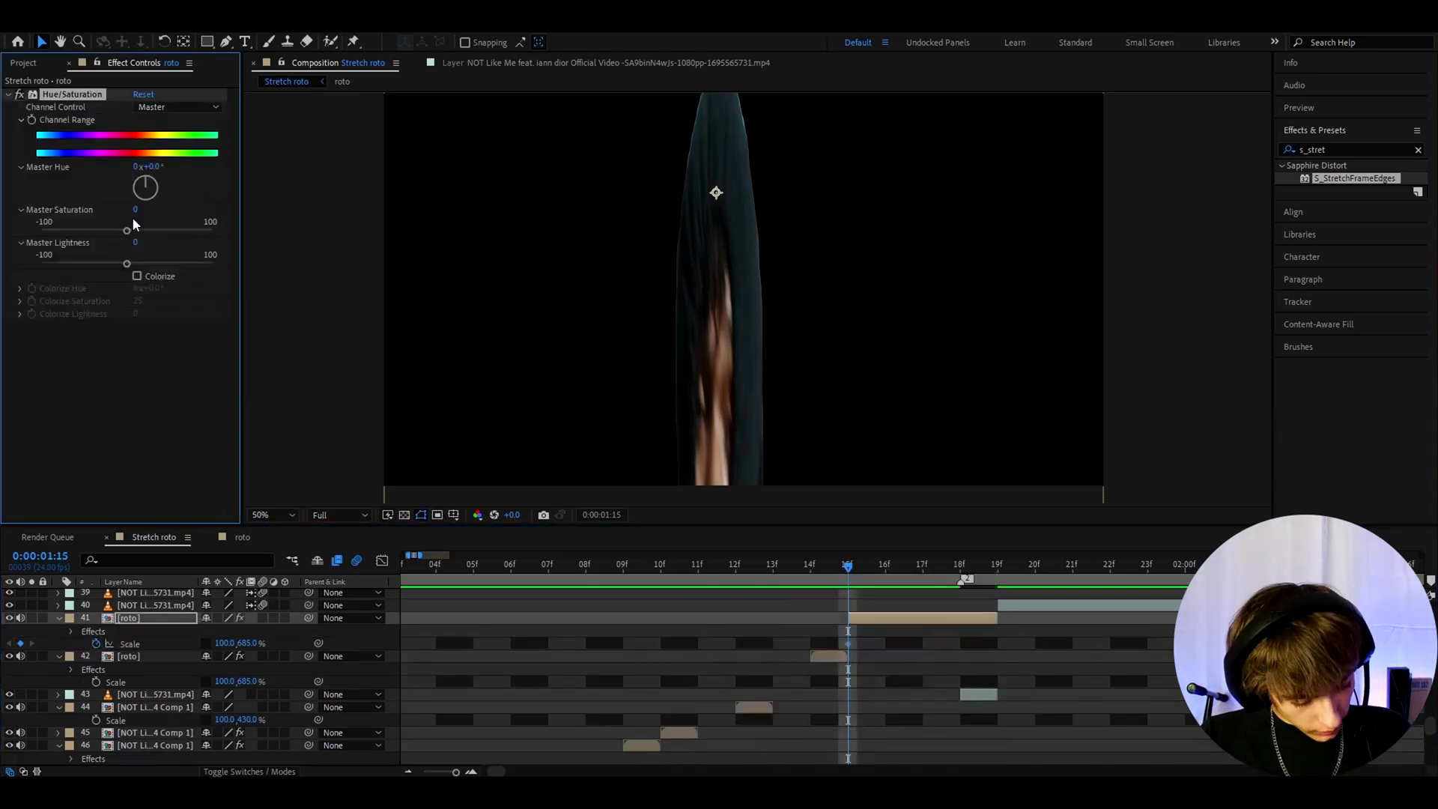
left_click_drag(124, 230, 222, 232)
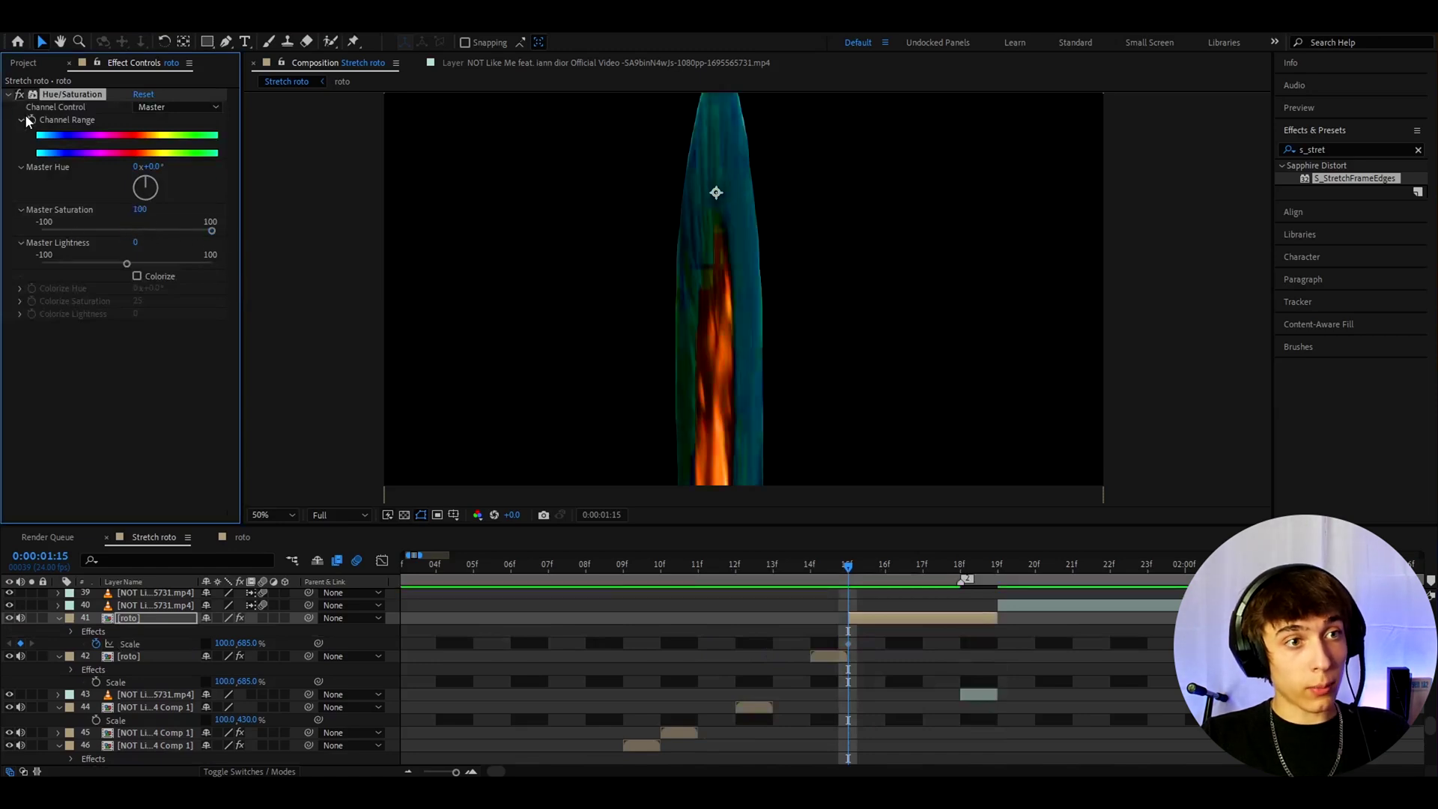
Show the frozen roto layer's keyframes and set its vertical scale to 200% at 0:00:01:19.
left_click(940, 620)
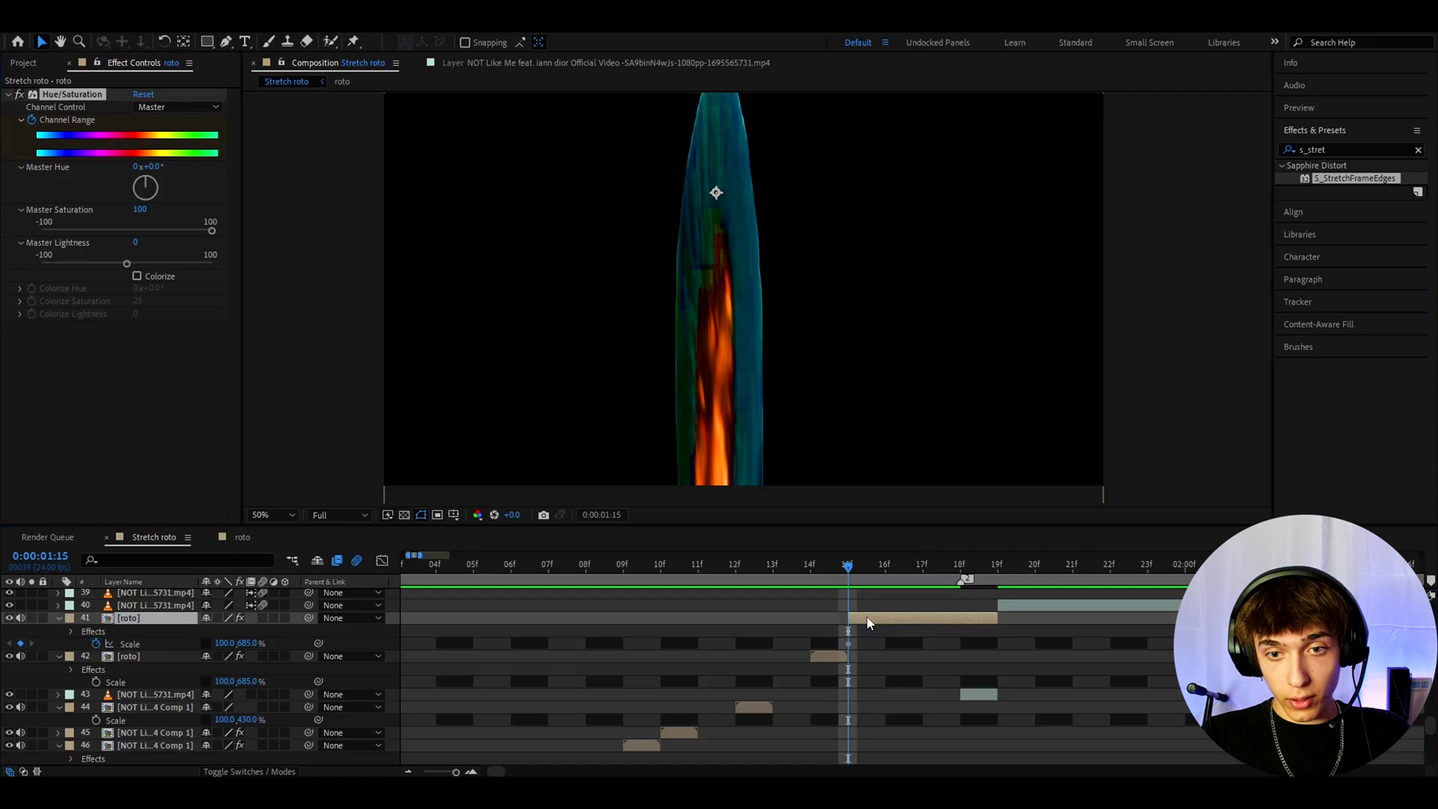
key("u")
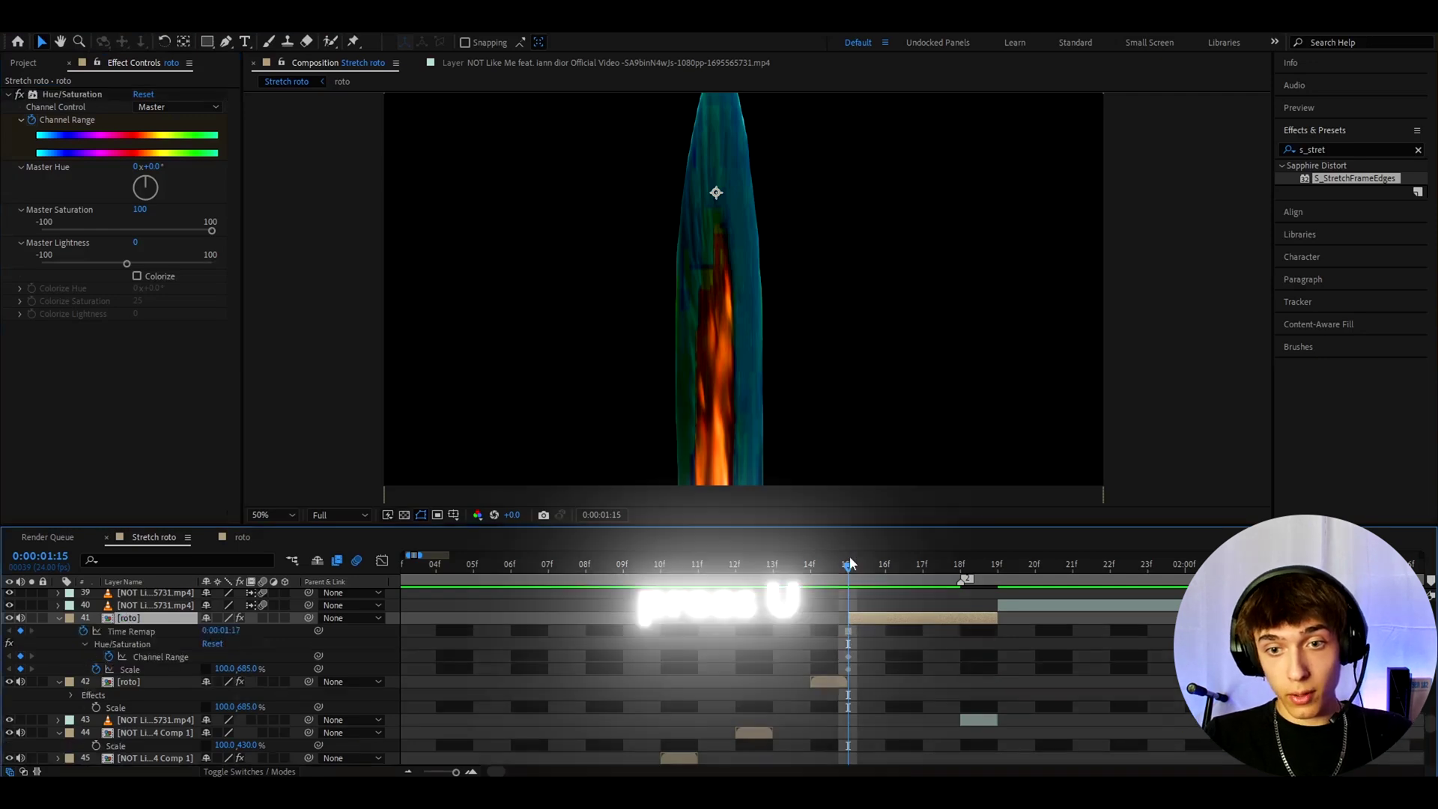
left_click(987, 566)
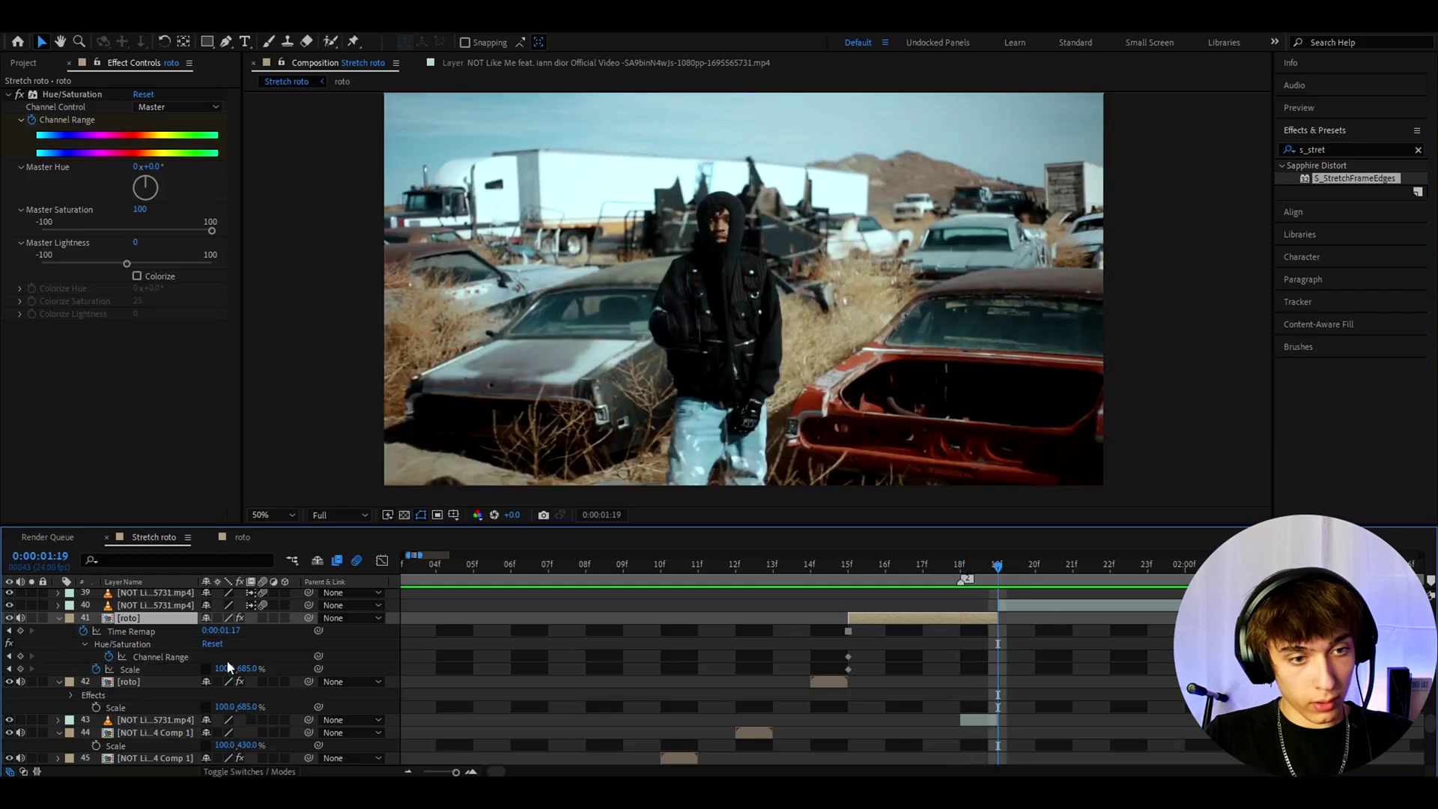
left_click(245, 668)
type("2")
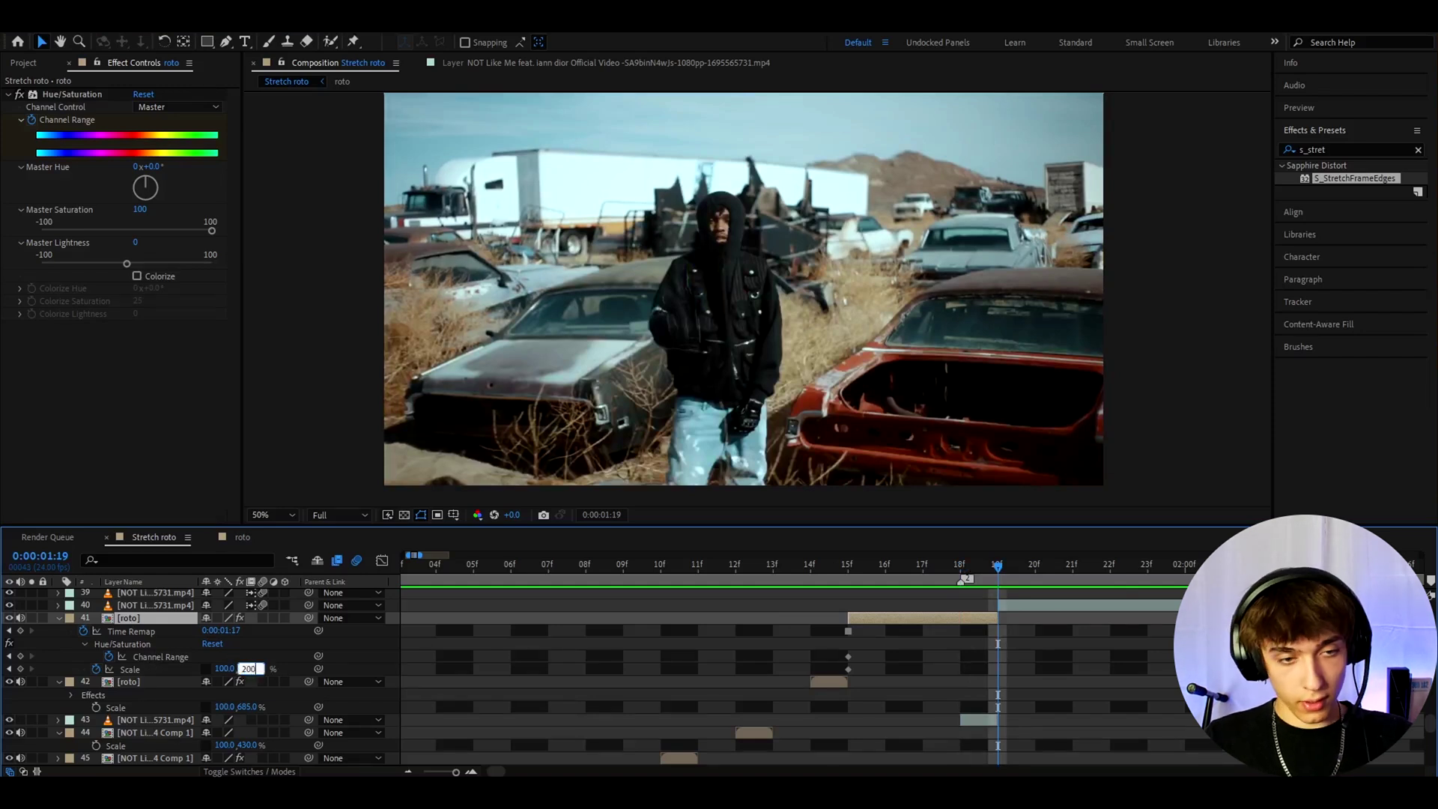
type("00")
key("Return")
Set the frozen roto layer's Master Saturation to 0 in a Channel Range keyframe at 0:00:01:18.
key("Page_Up")
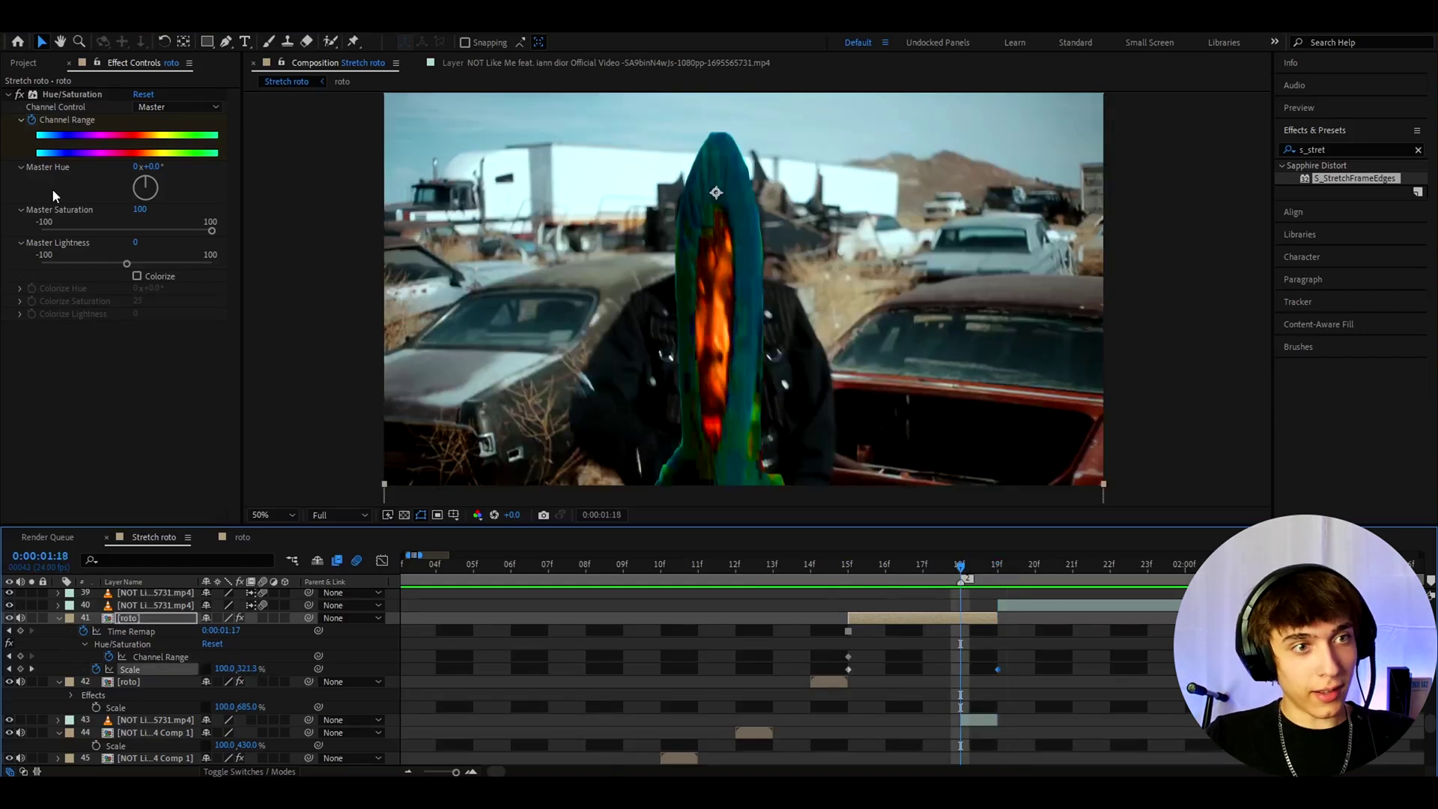
left_click(140, 212)
type("0")
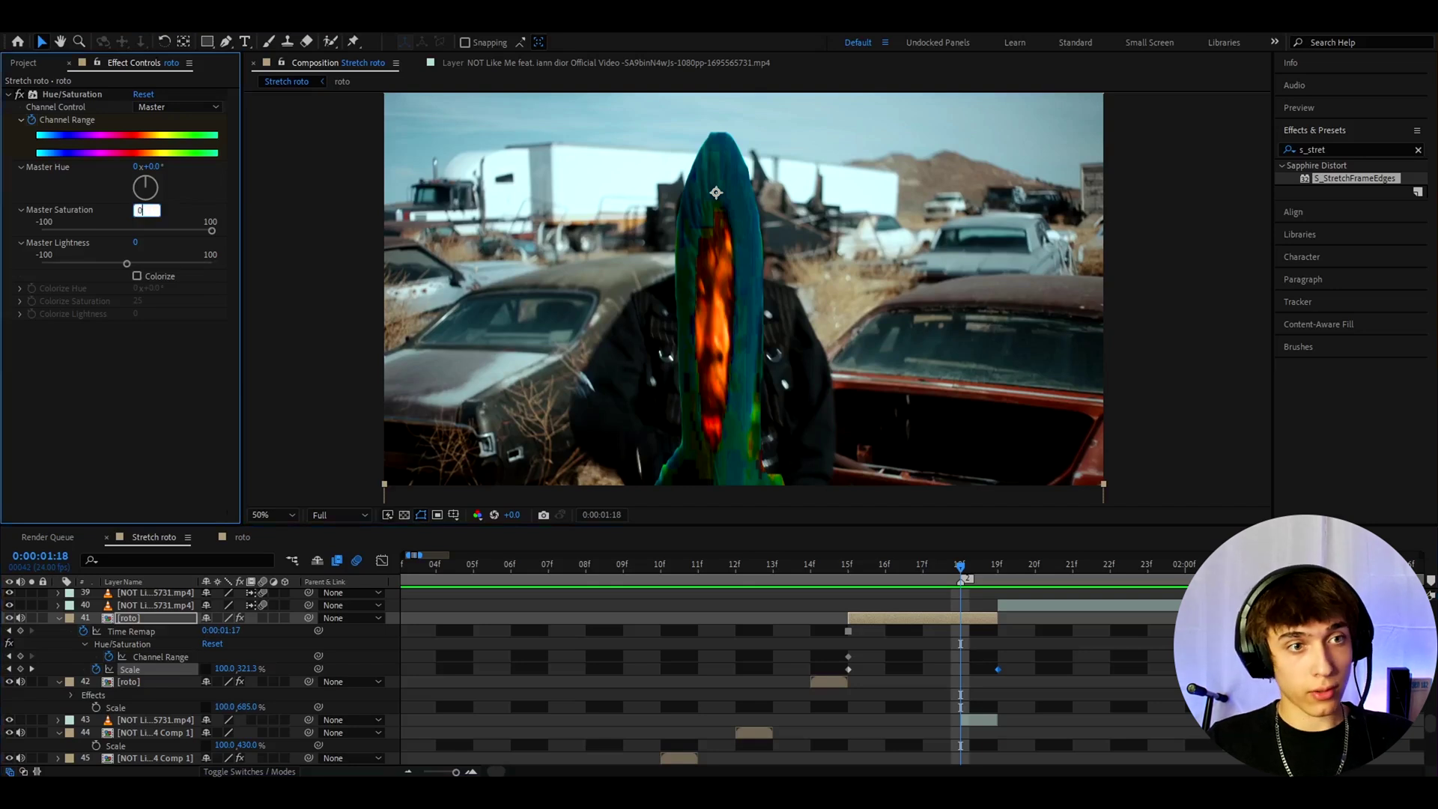
key("Return")
left_click(960, 656)
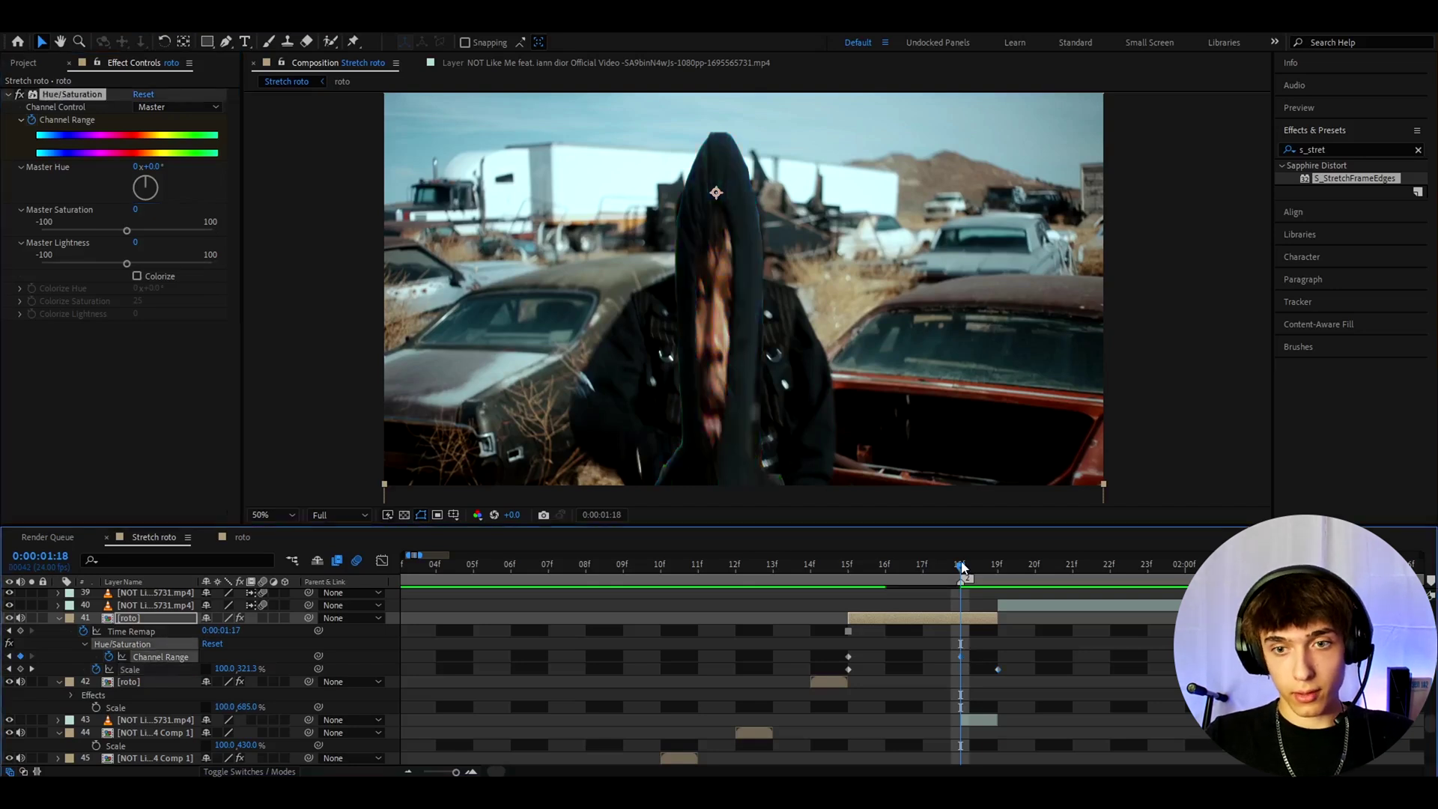
Easy-ease the frozen roto layer's two Scale keyframes and reshape their value curve to drop steeply at first and flatten out.
key("j")
left_click_drag(825, 672, 1023, 674)
key("F9")
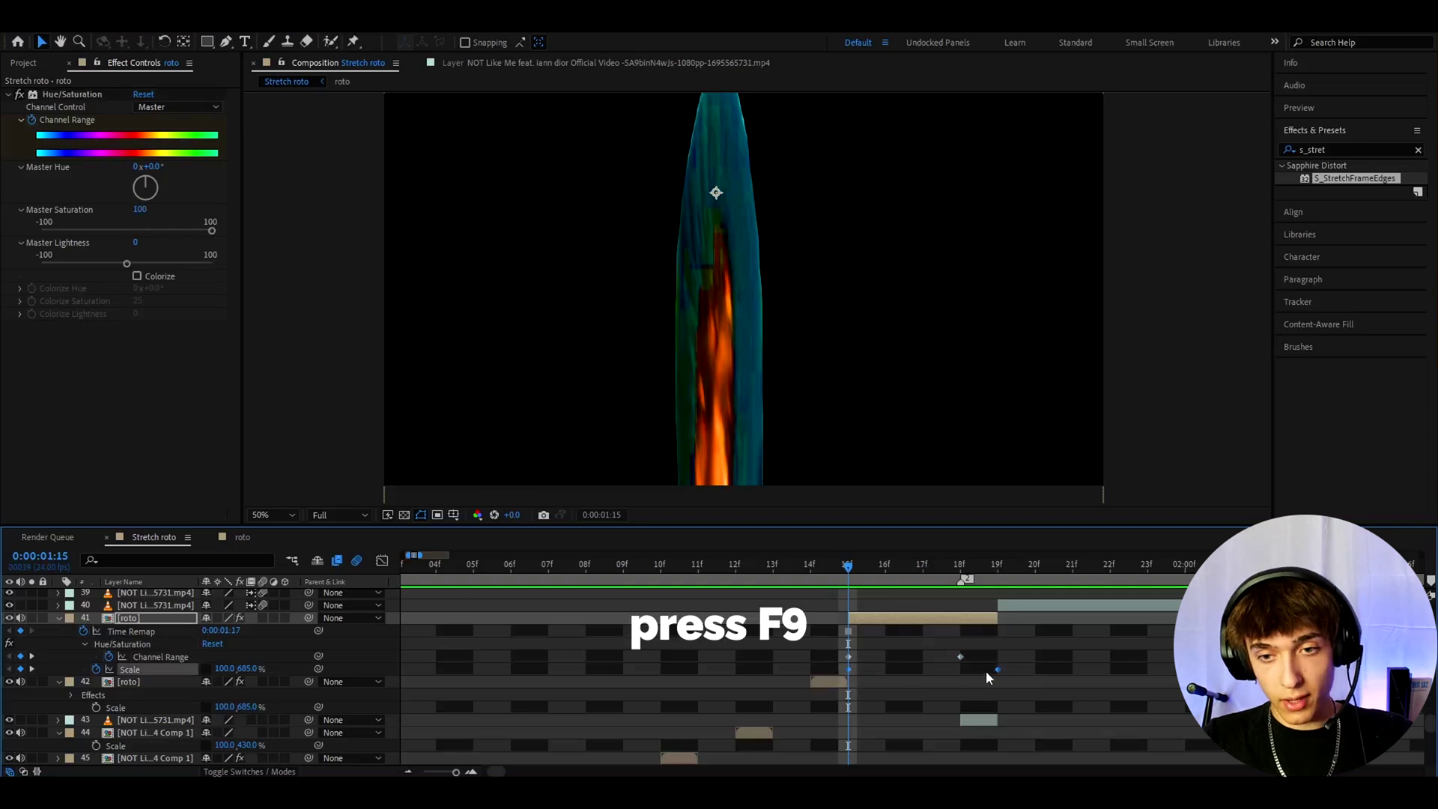
left_click(381, 561)
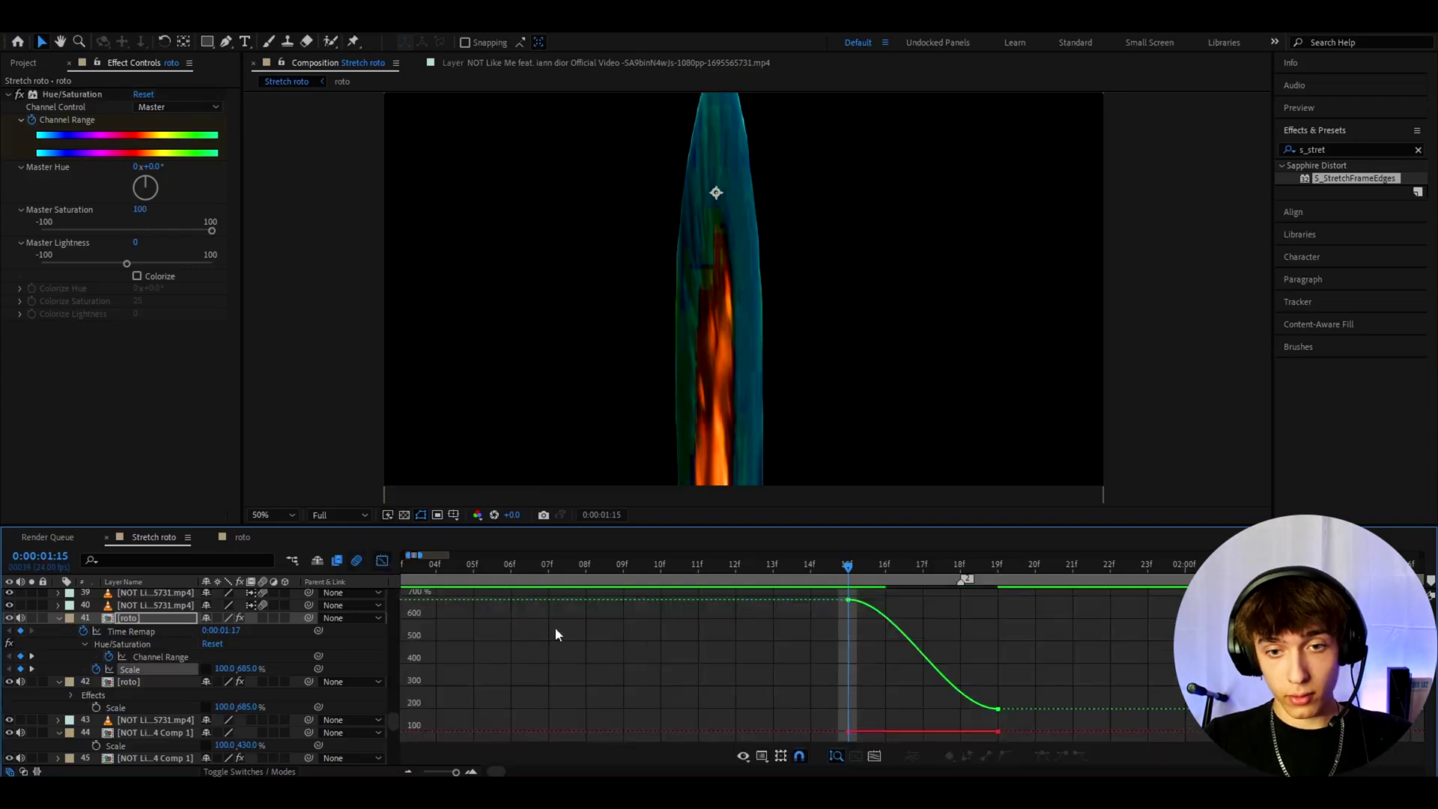
left_click_drag(848, 652, 822, 681)
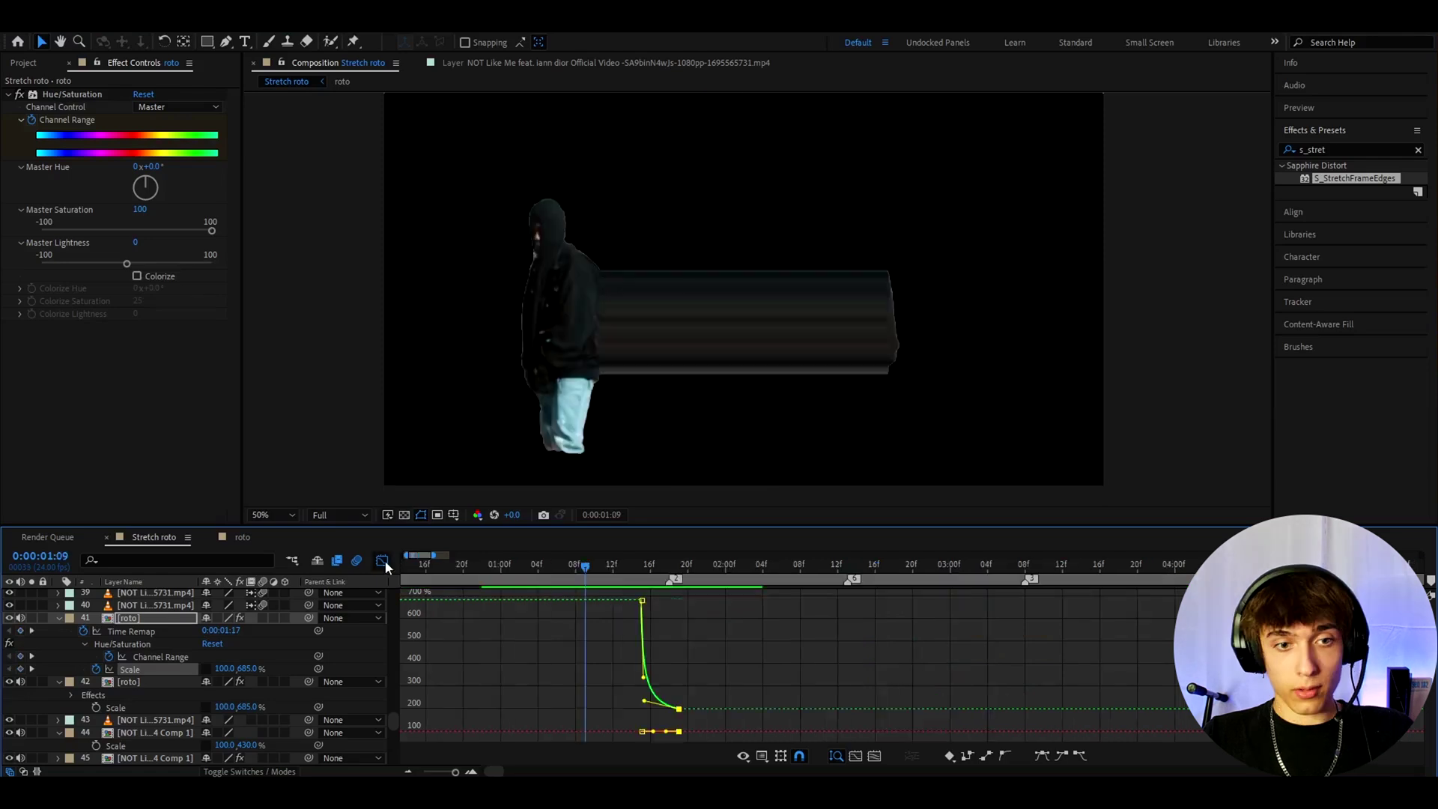
left_click(383, 562)
Play back the transition from 0:00:01:02 and enable motion blur on the frozen roto layer.
left_click_drag(582, 571, 517, 574)
key("space")
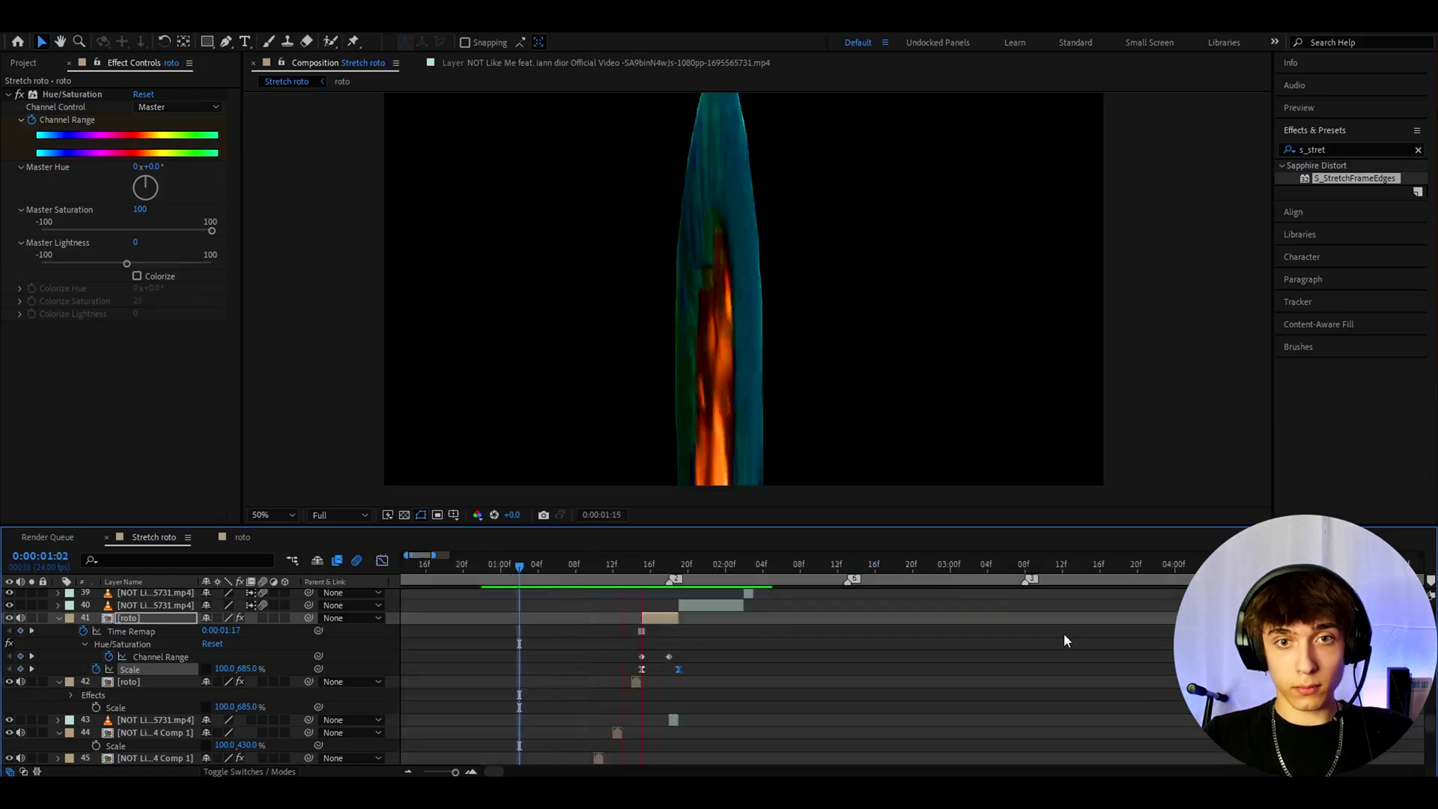
key("equal")
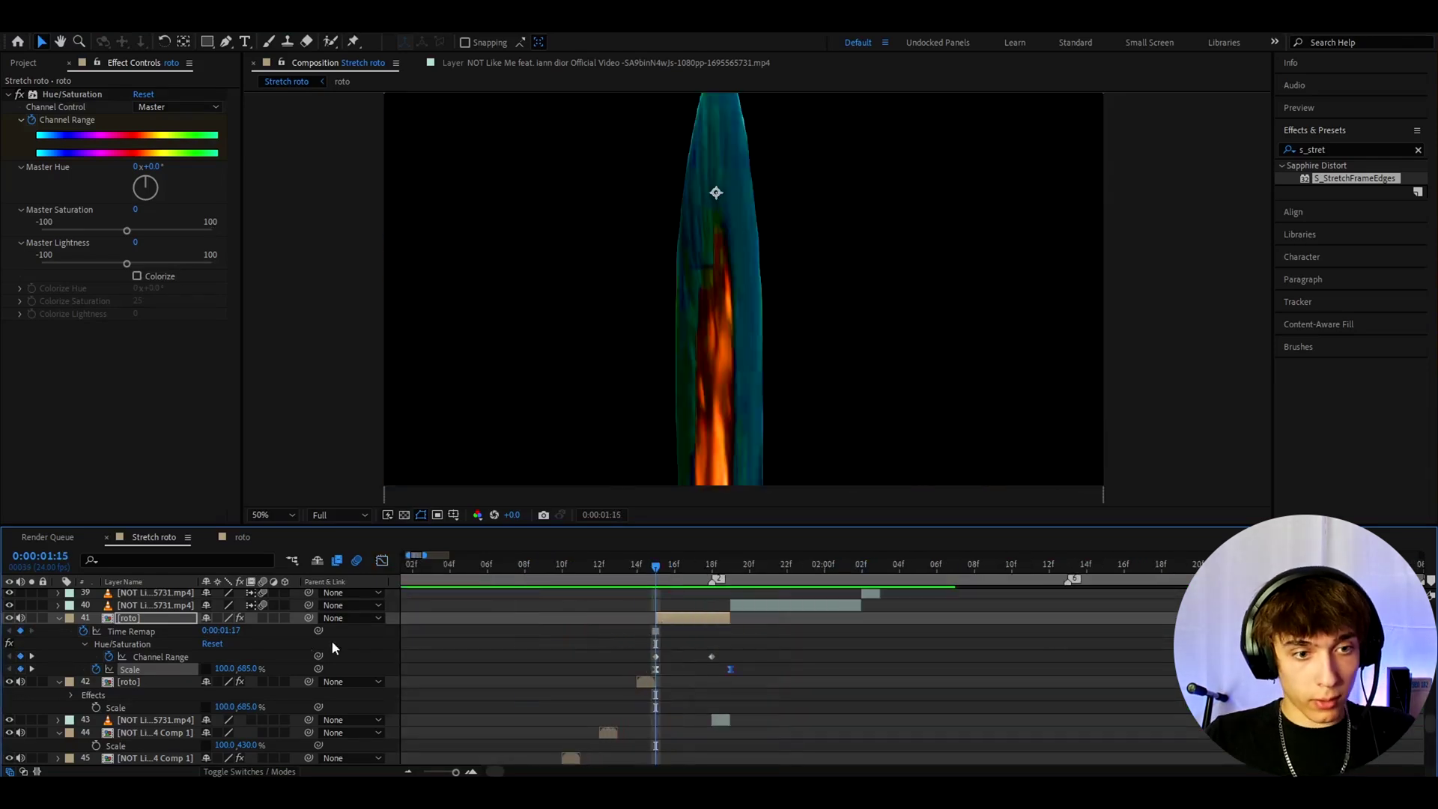
left_click(262, 618)
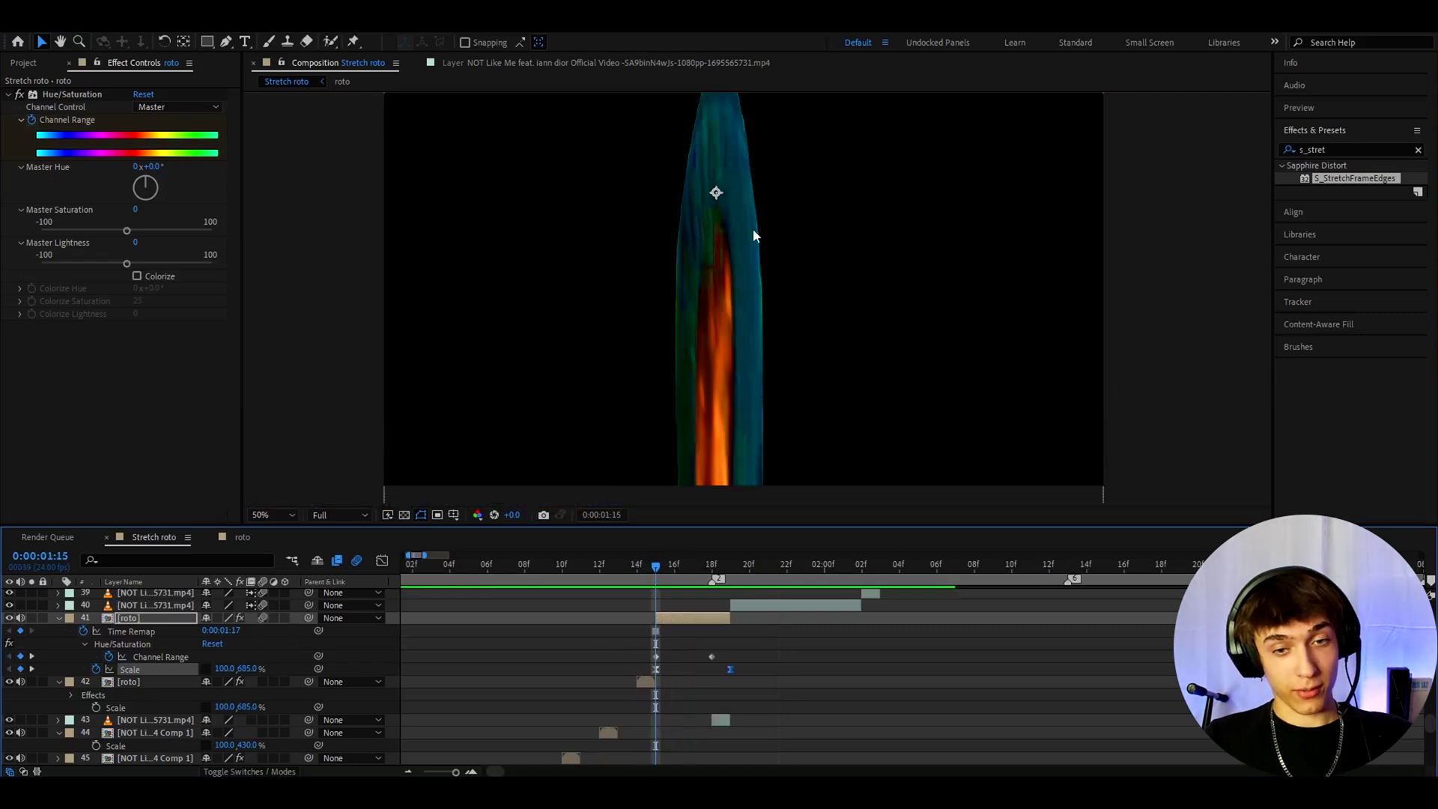
Apply the Gaussian Blur effect to the frozen roto layer and place it above Hue/Saturation.
key("ctrl+space")
type("gauss")
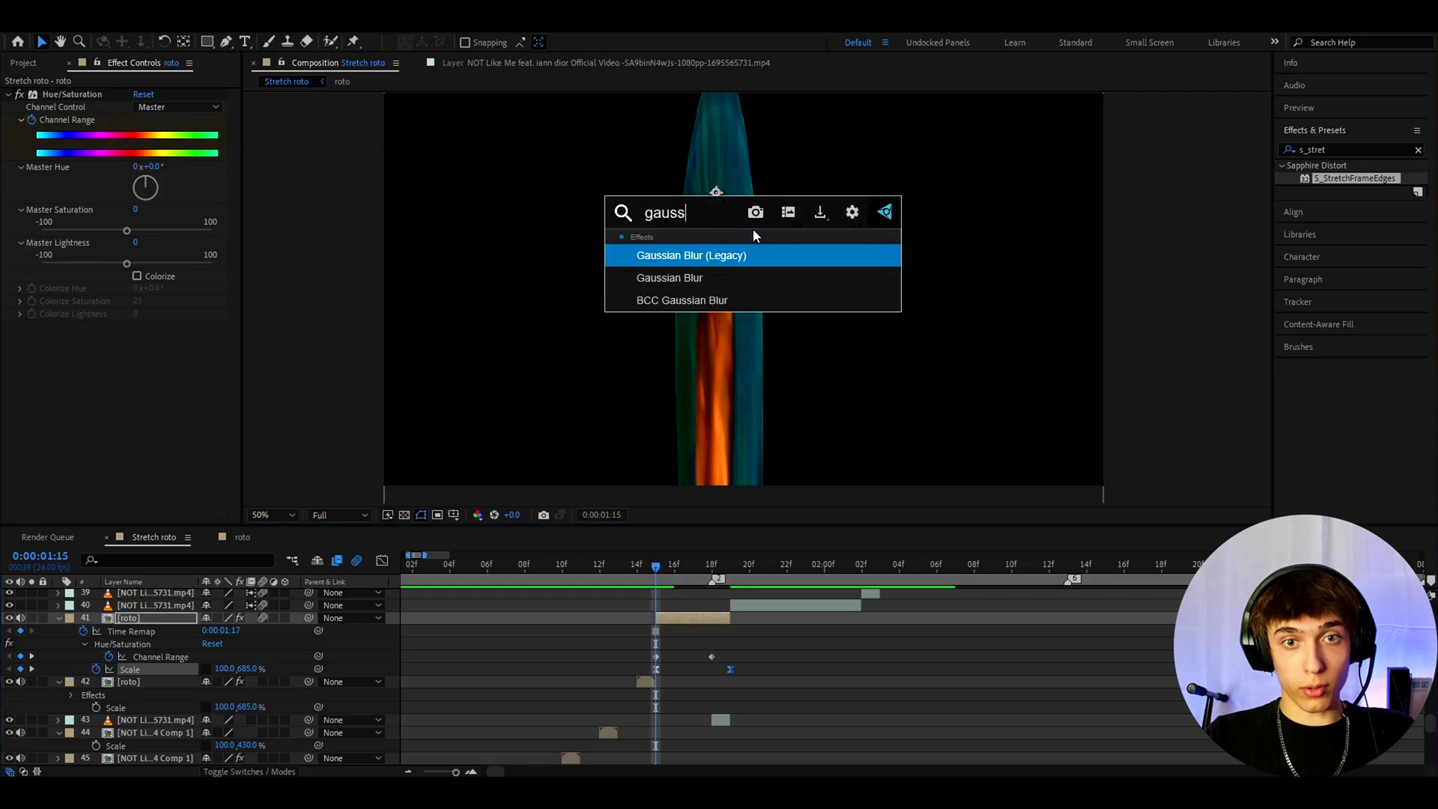
left_click(717, 280)
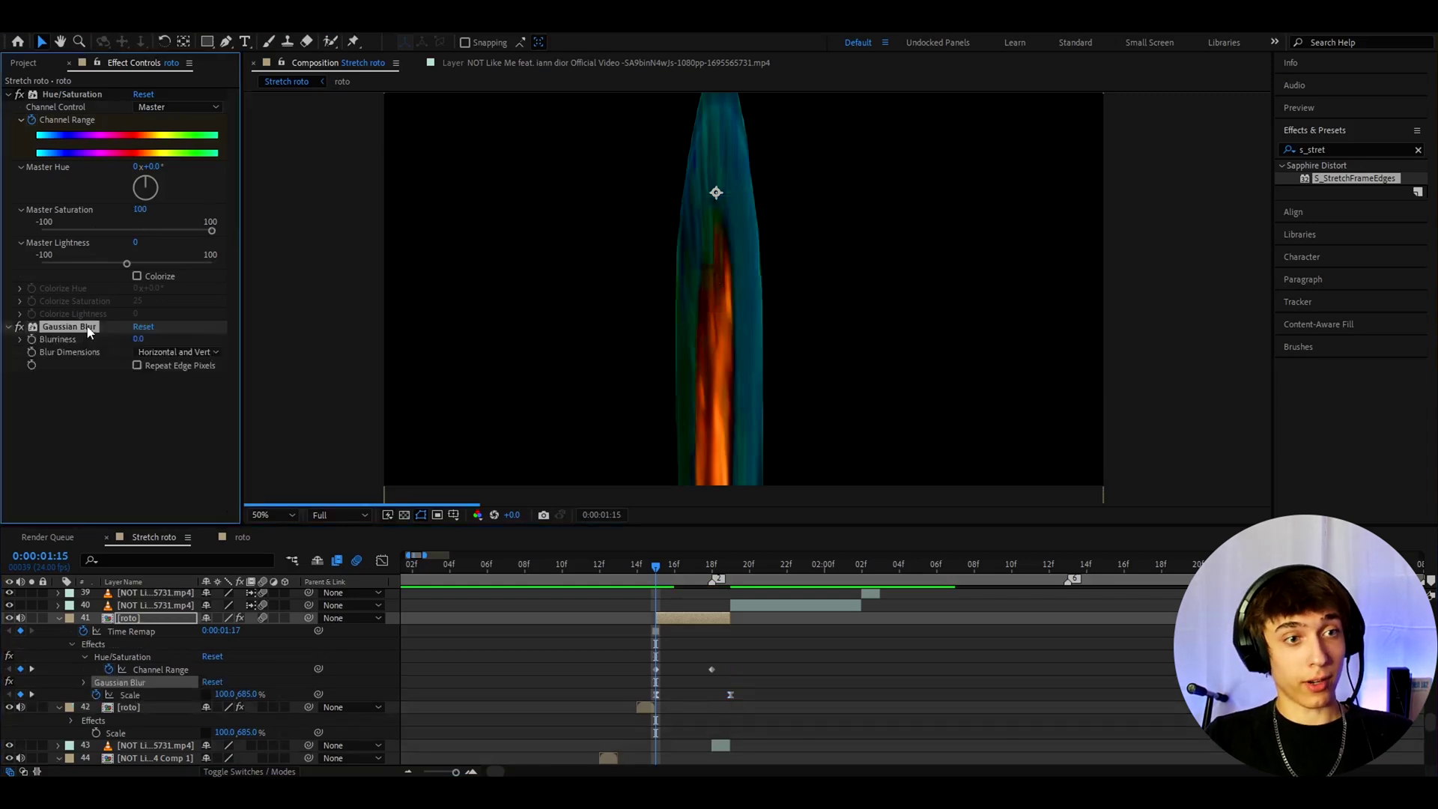
left_click_drag(88, 332, 147, 118)
Set the Gaussian Blur's Blurriness to 9, enable Repeat Edge Pixels, and play back the transition from 0:00:01:05.
left_click(138, 107)
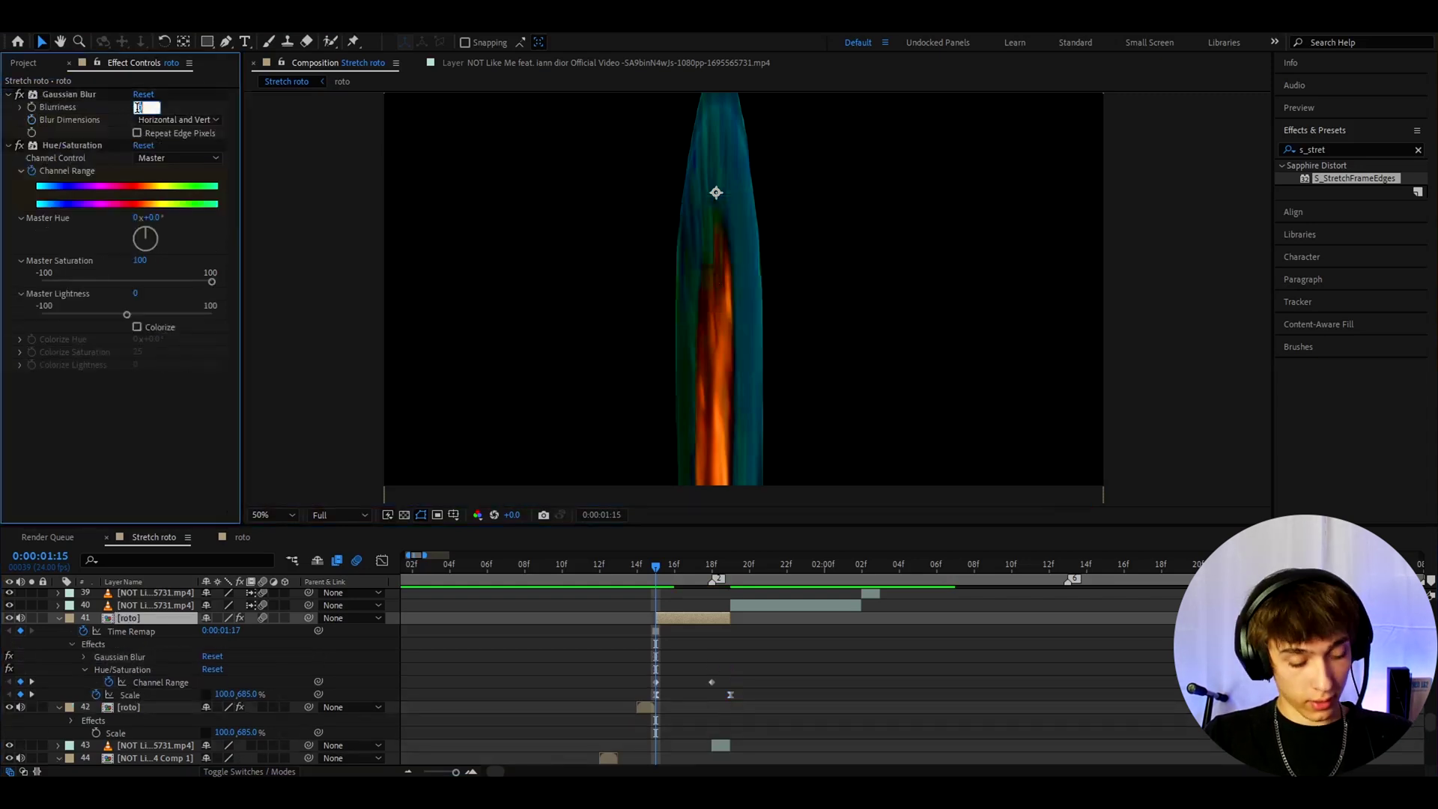
type("9")
key("Return")
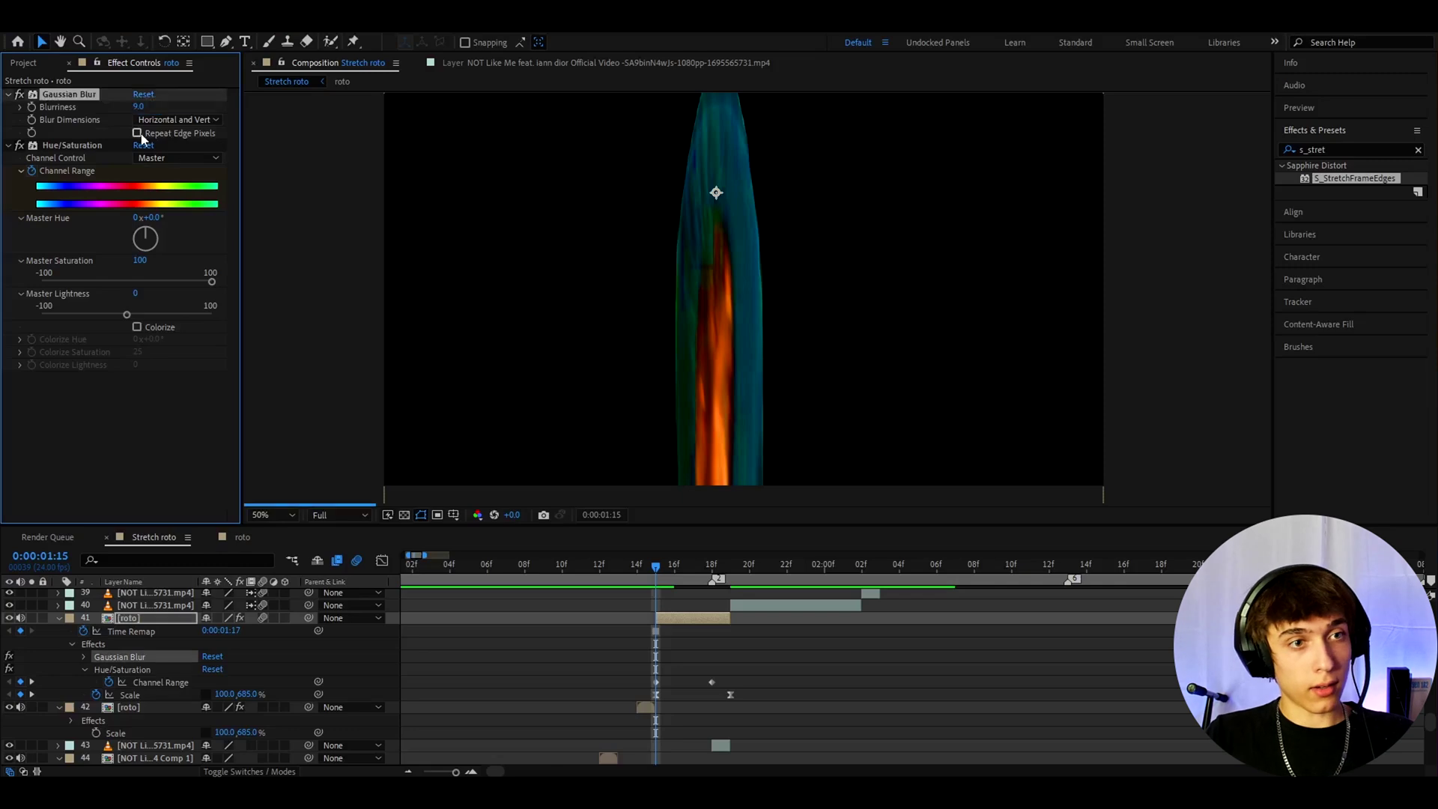
left_click(137, 133)
left_click_drag(490, 567, 443, 597)
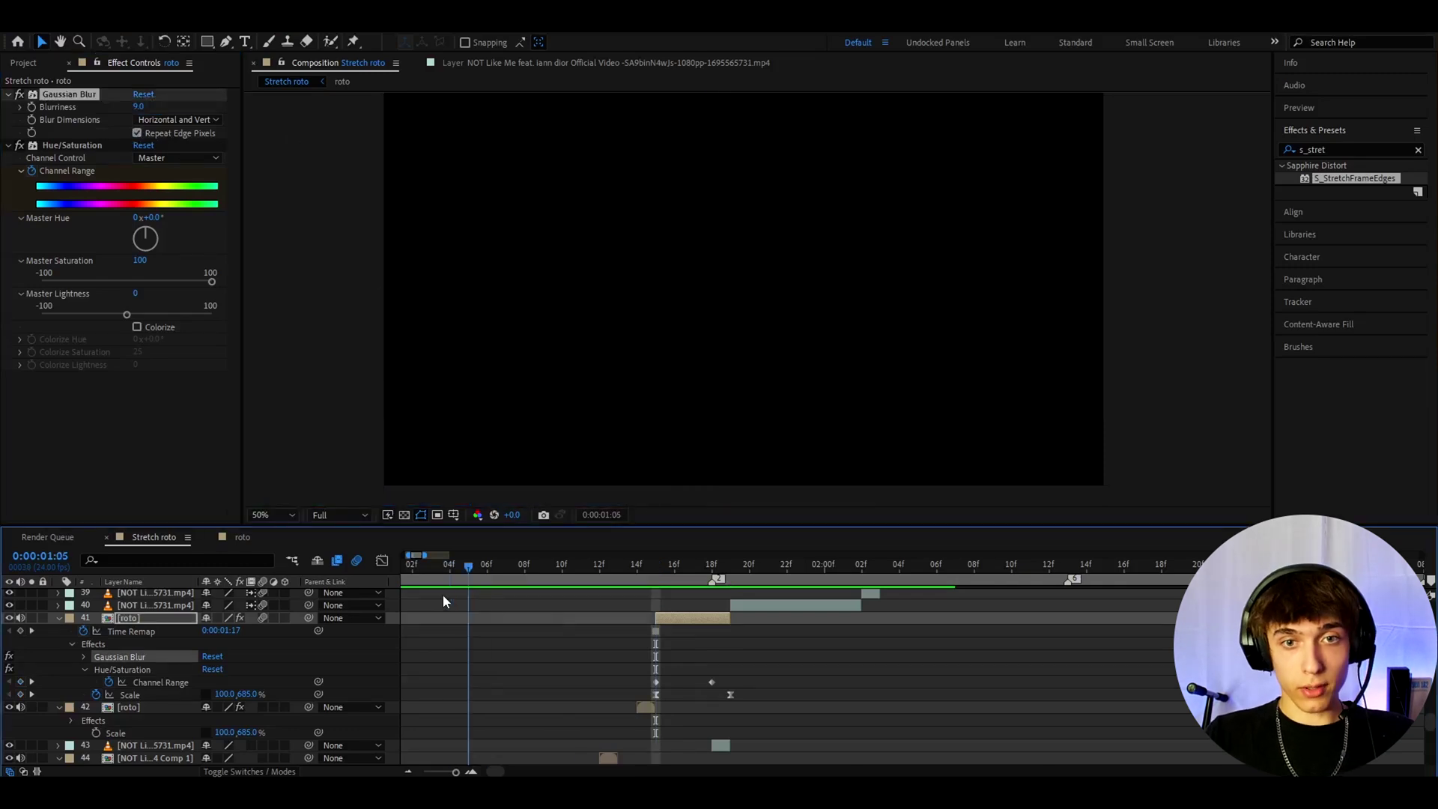
key("space")
key("space")
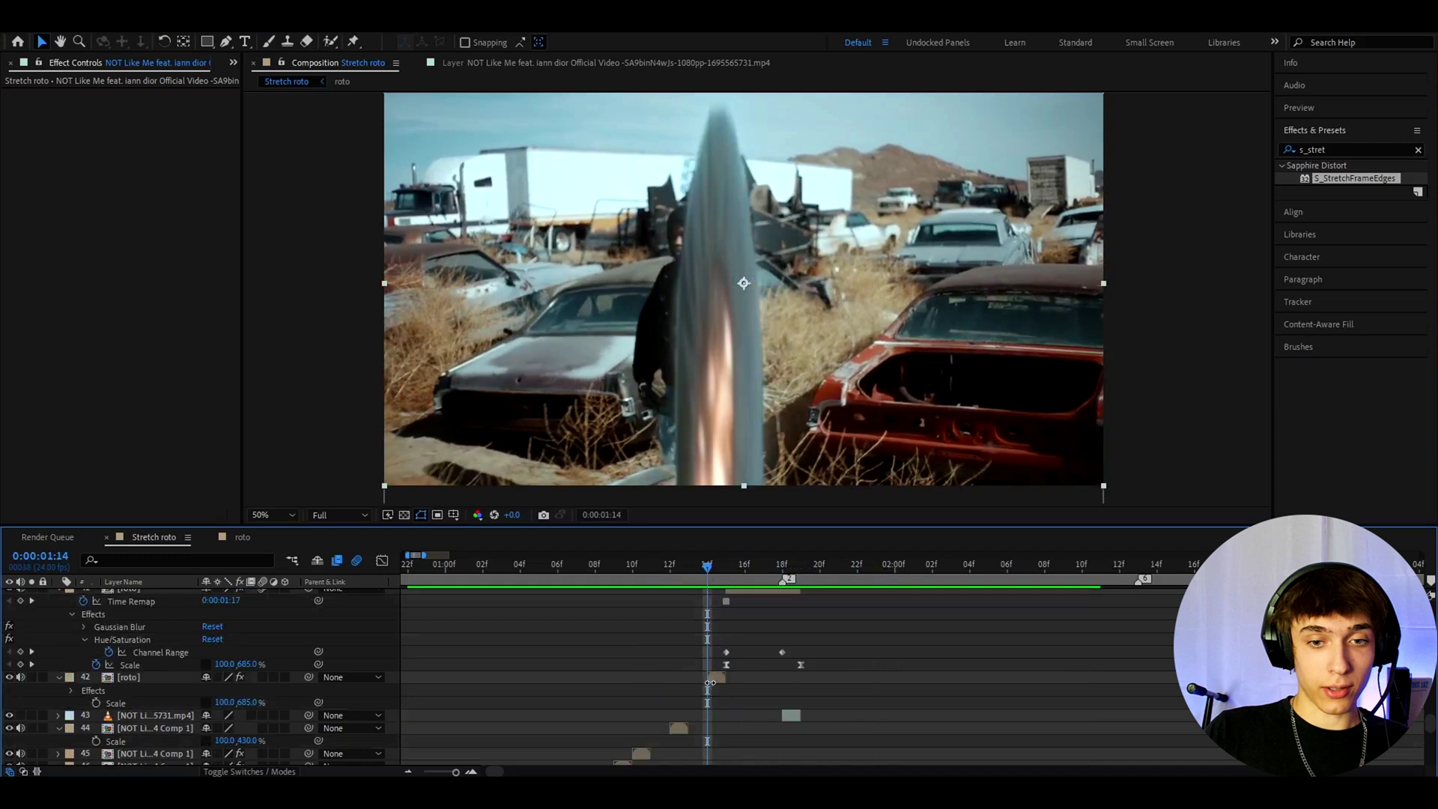
Apply Invert to the one-frame roto layer at 0:00:01:14 and place it between Gaussian Blur and Deep Glow.
left_click(717, 678)
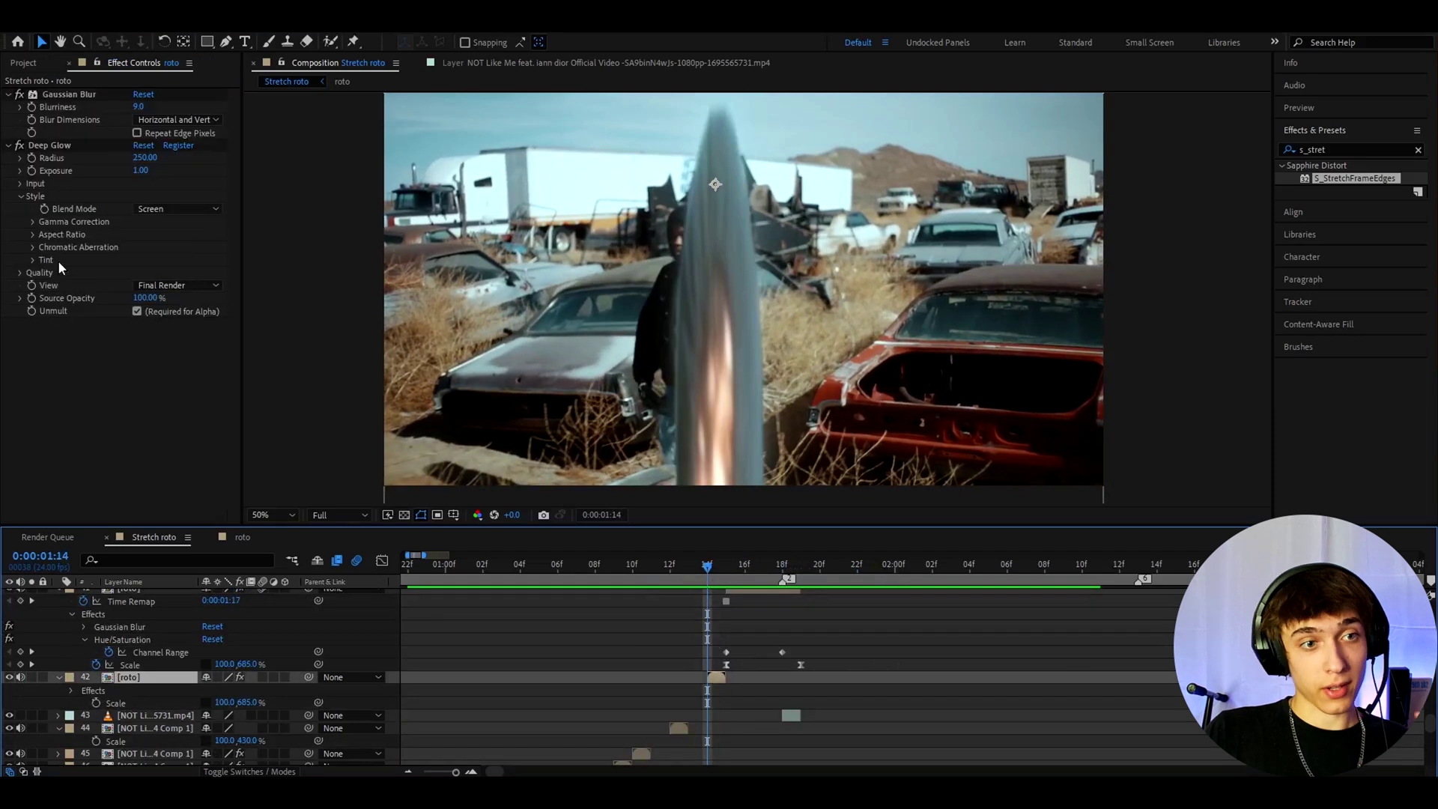
key("ctrl+space")
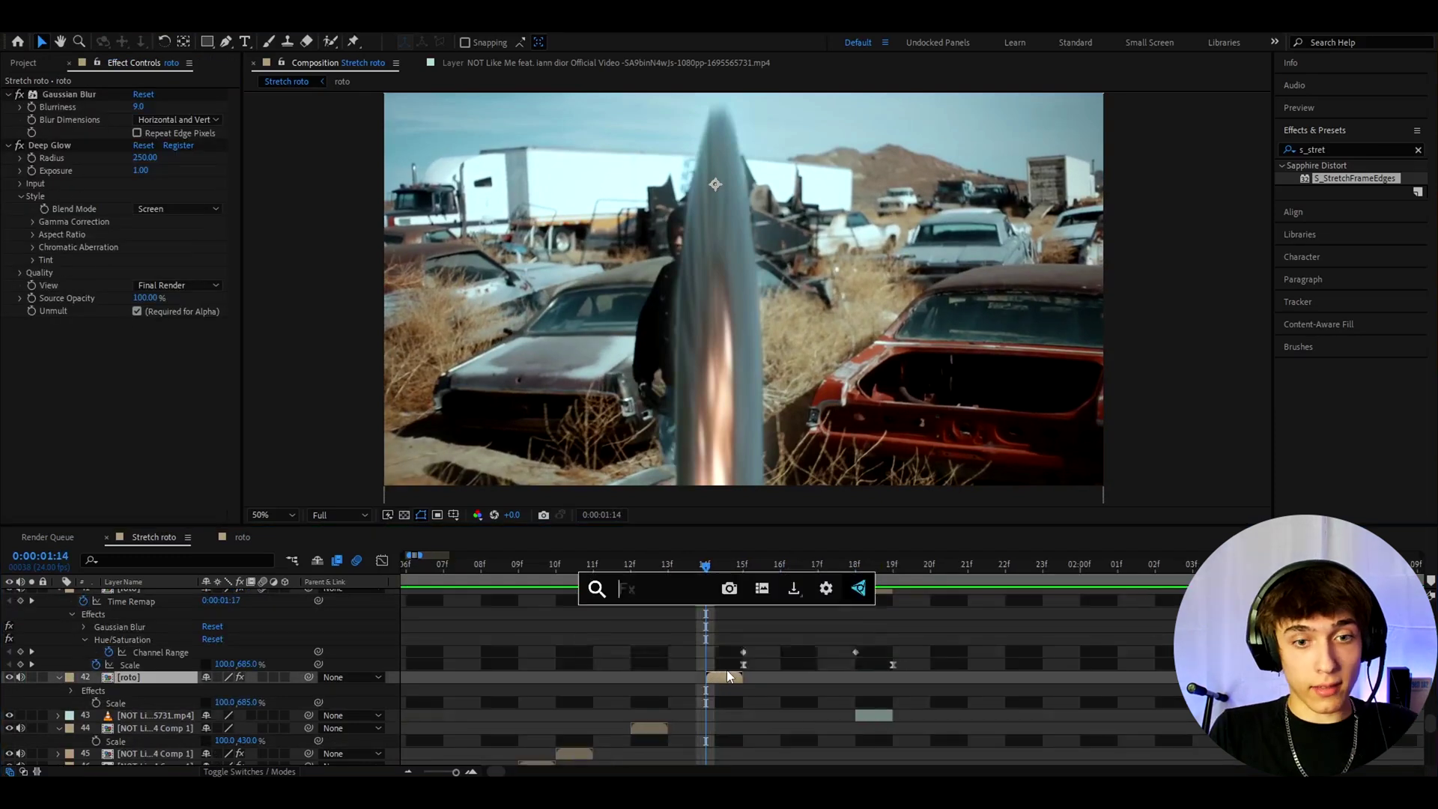
type("invert")
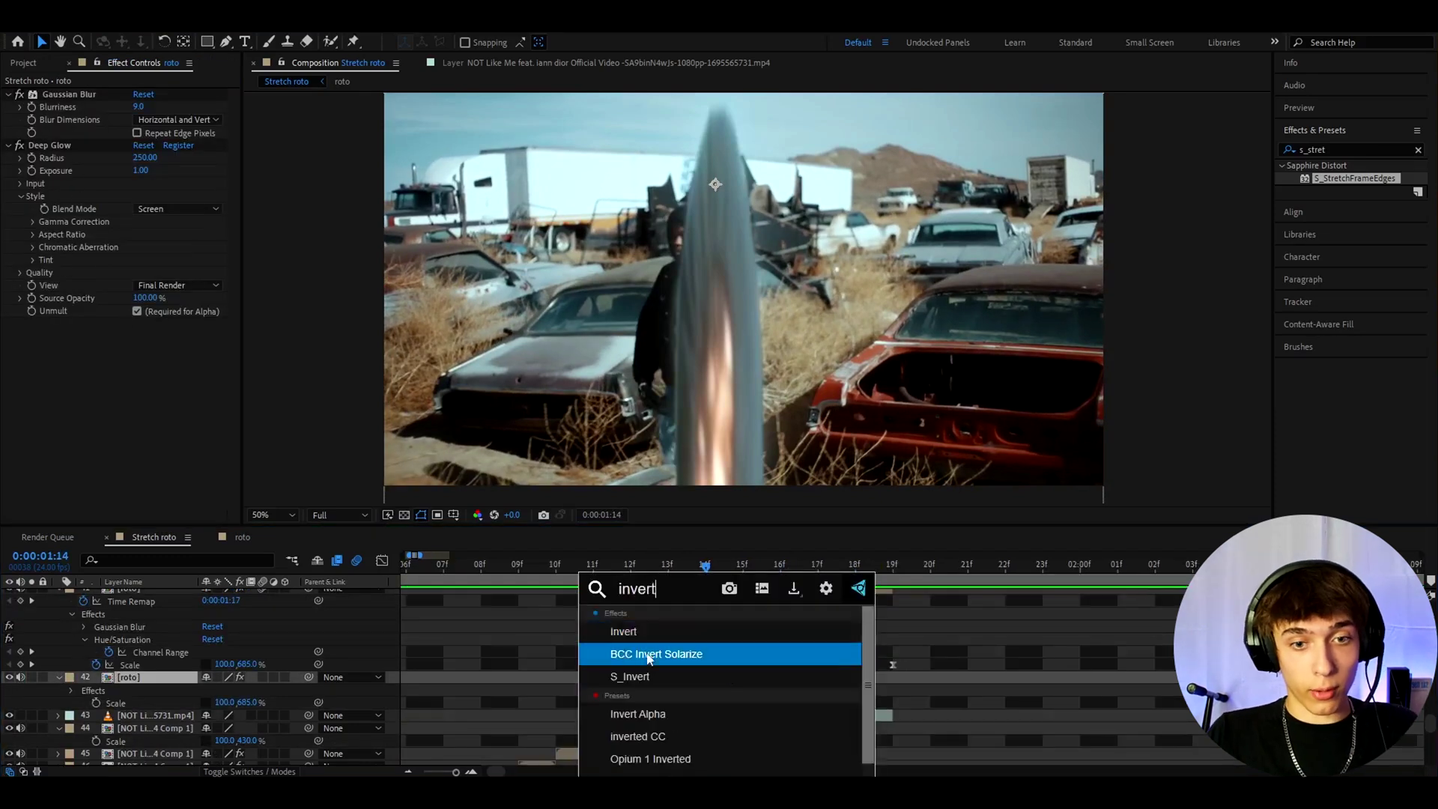
key("Return")
mouse_move(54, 323)
left_mouse_down()
mouse_move(30, 315)
mouse_move(11, 153)
mouse_move(6, 171)
left_mouse_up()
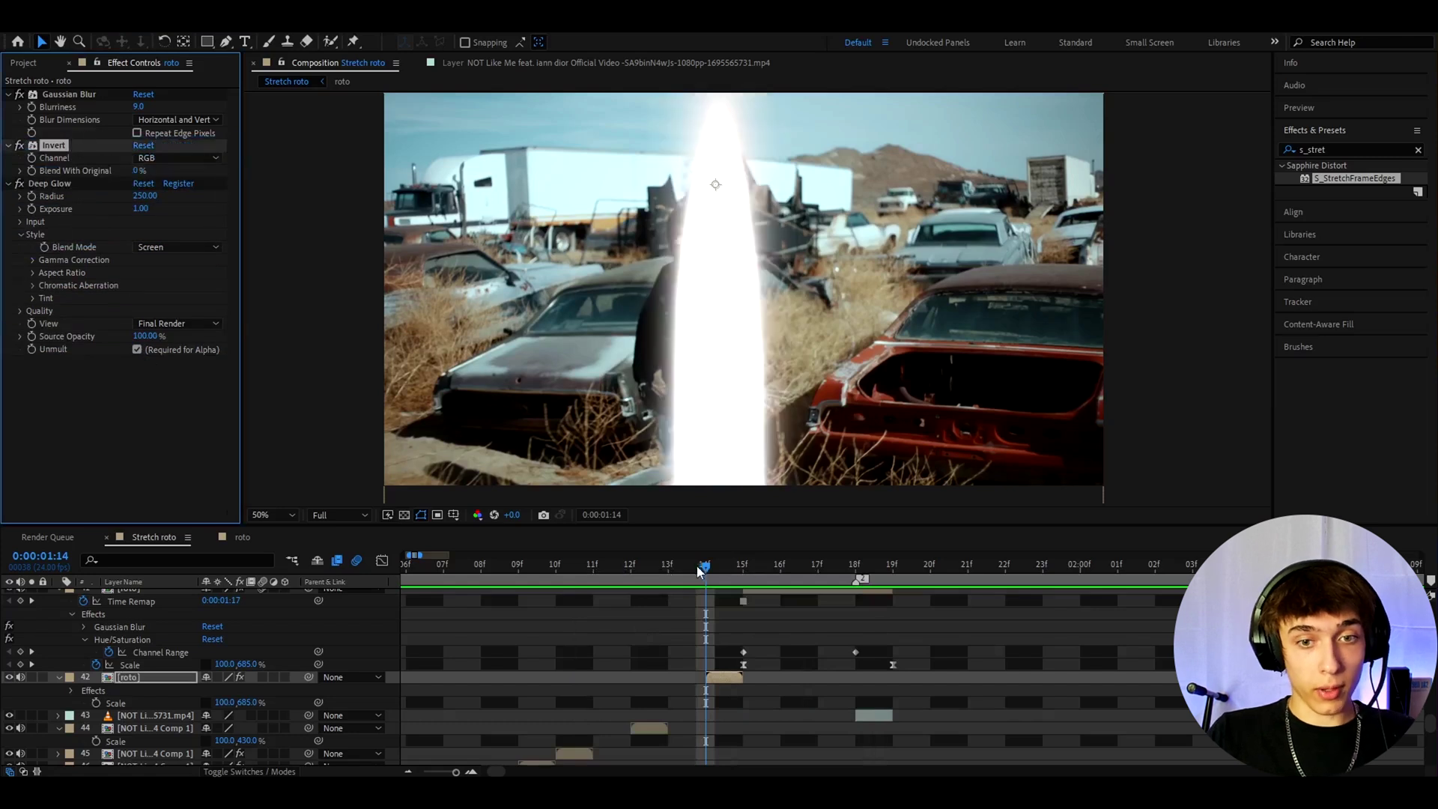
Apply Deep Glow to the one-frame stretched cutout layer at 0:00:01:12.
left_click_drag(698, 568, 619, 588)
scroll(637, 654, "down", 2)
left_click(637, 654)
key("ctrl+space")
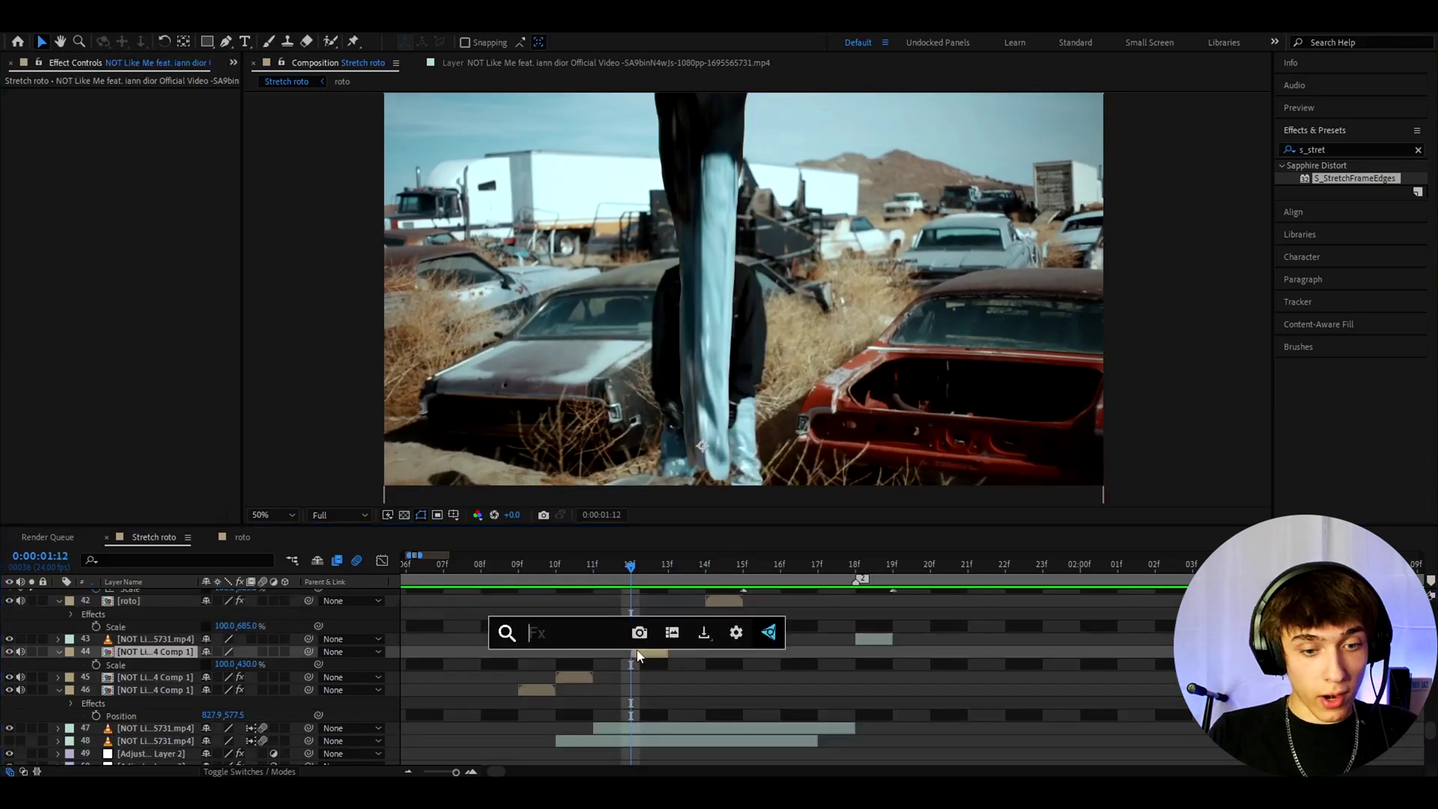
type("deep")
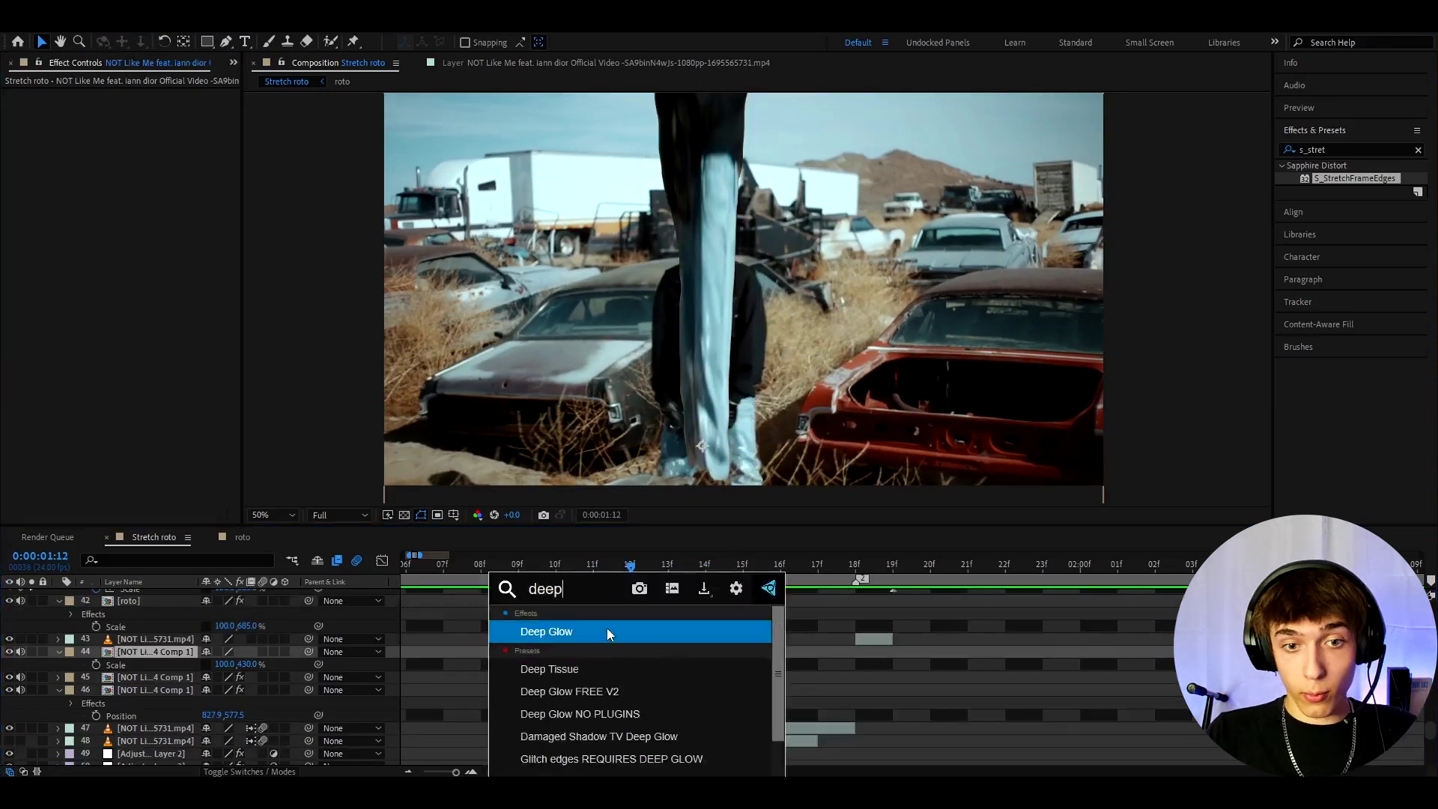
left_click(607, 627)
Add Invert to the cutout layer at 0:00:01:12 and move it above Deep Glow.
key("ctrl+space")
type("inver")
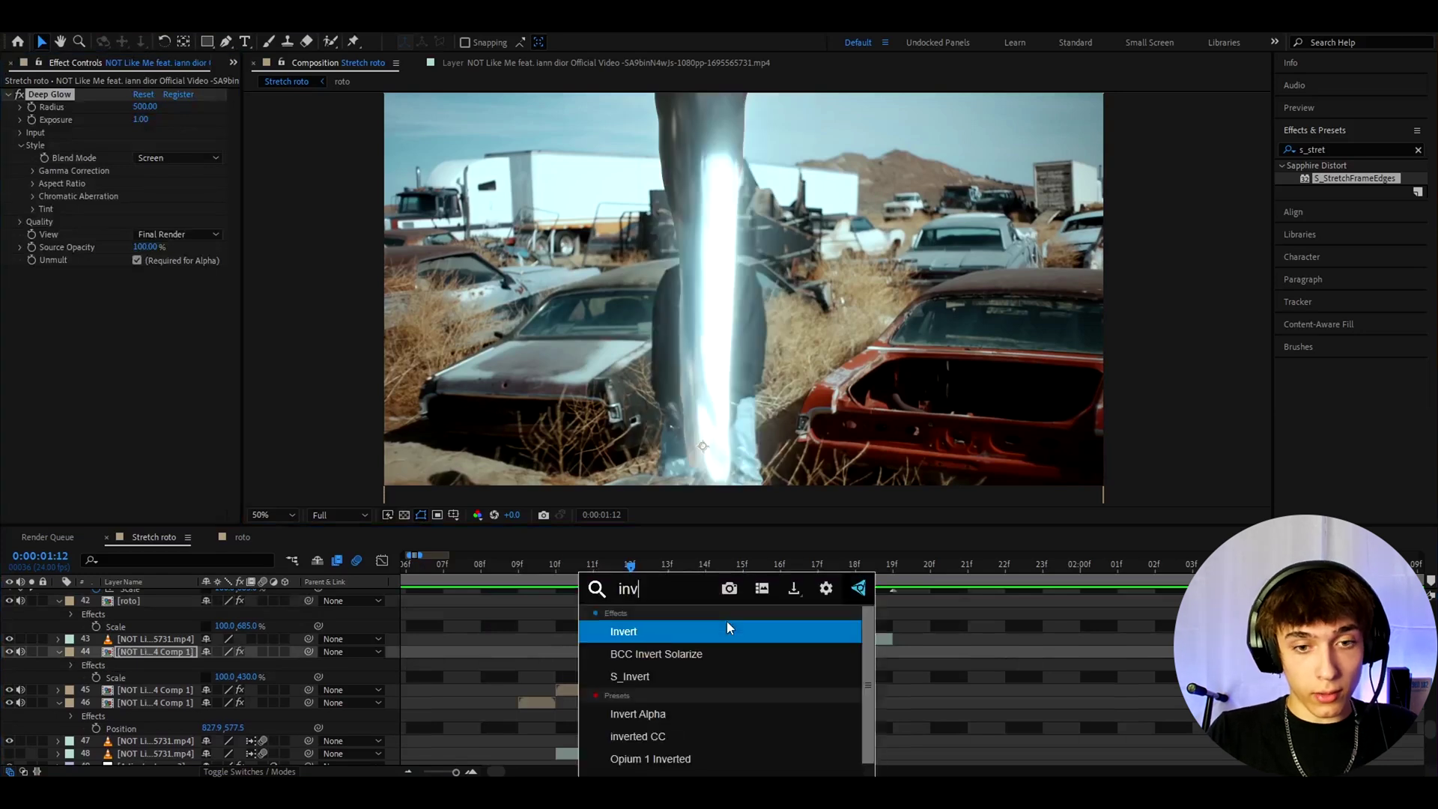
left_click(647, 637)
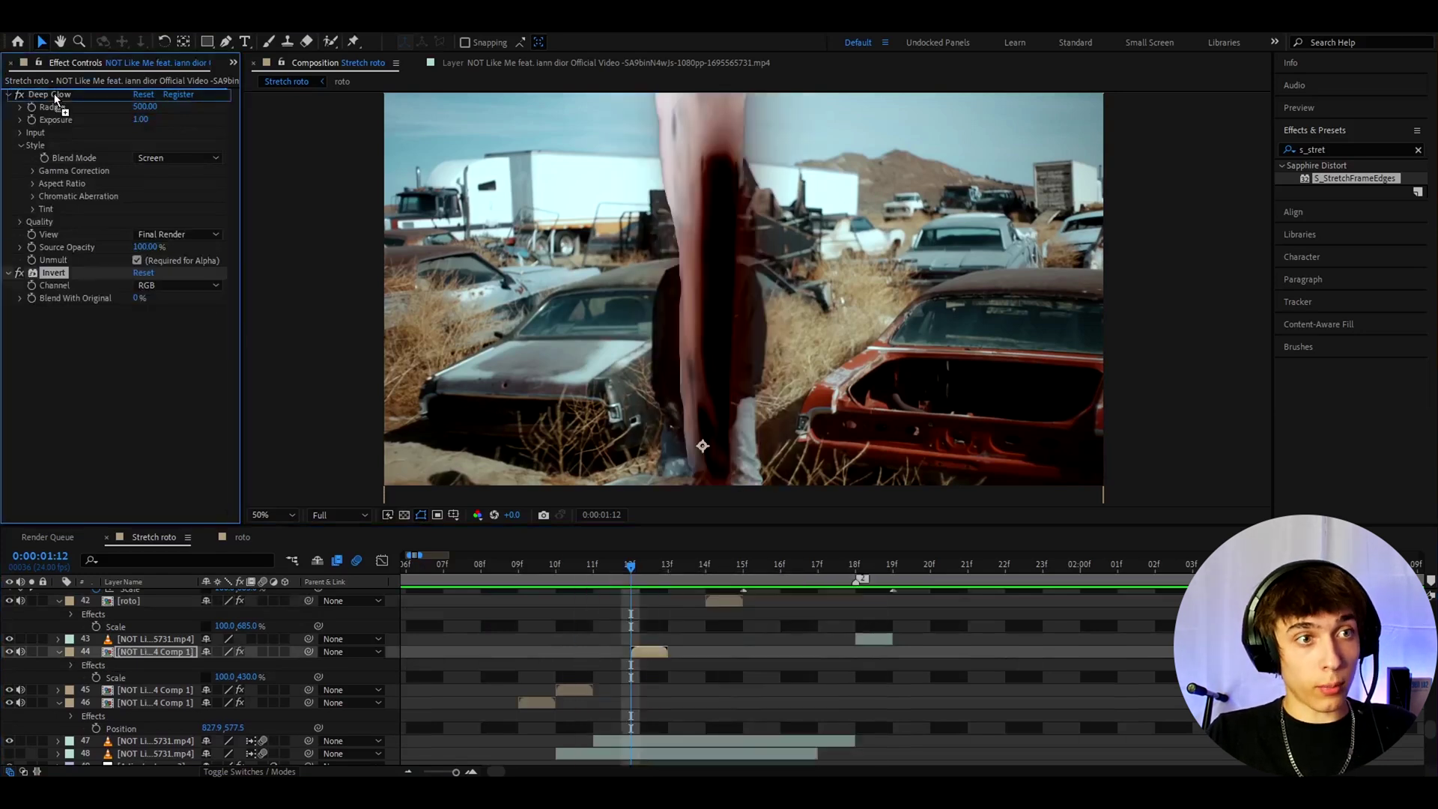
Examine the opium 13 v2 adjustment layer's look at 0:00:02:14.
scroll(608, 569, "down", 2)
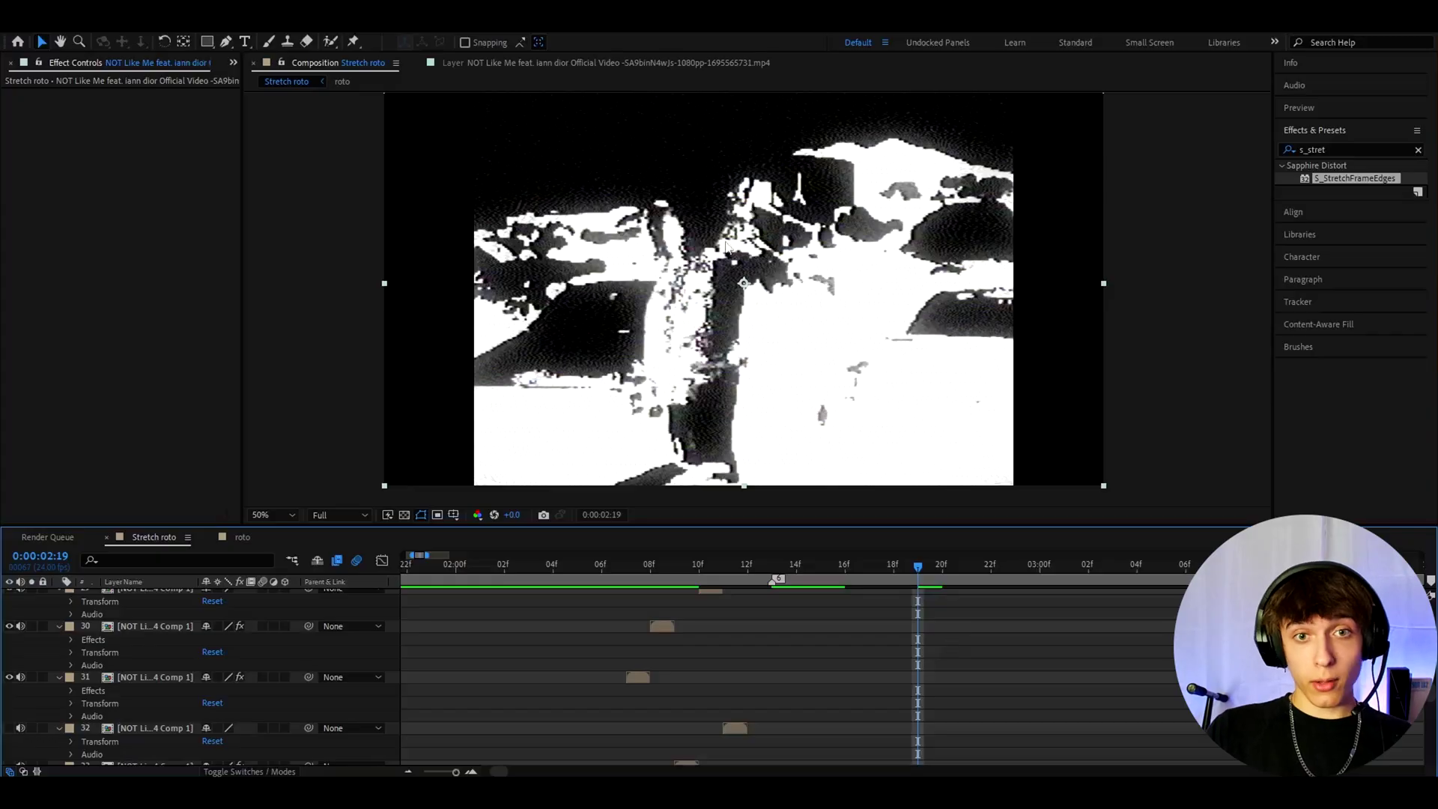
scroll(838, 652, "down", 3)
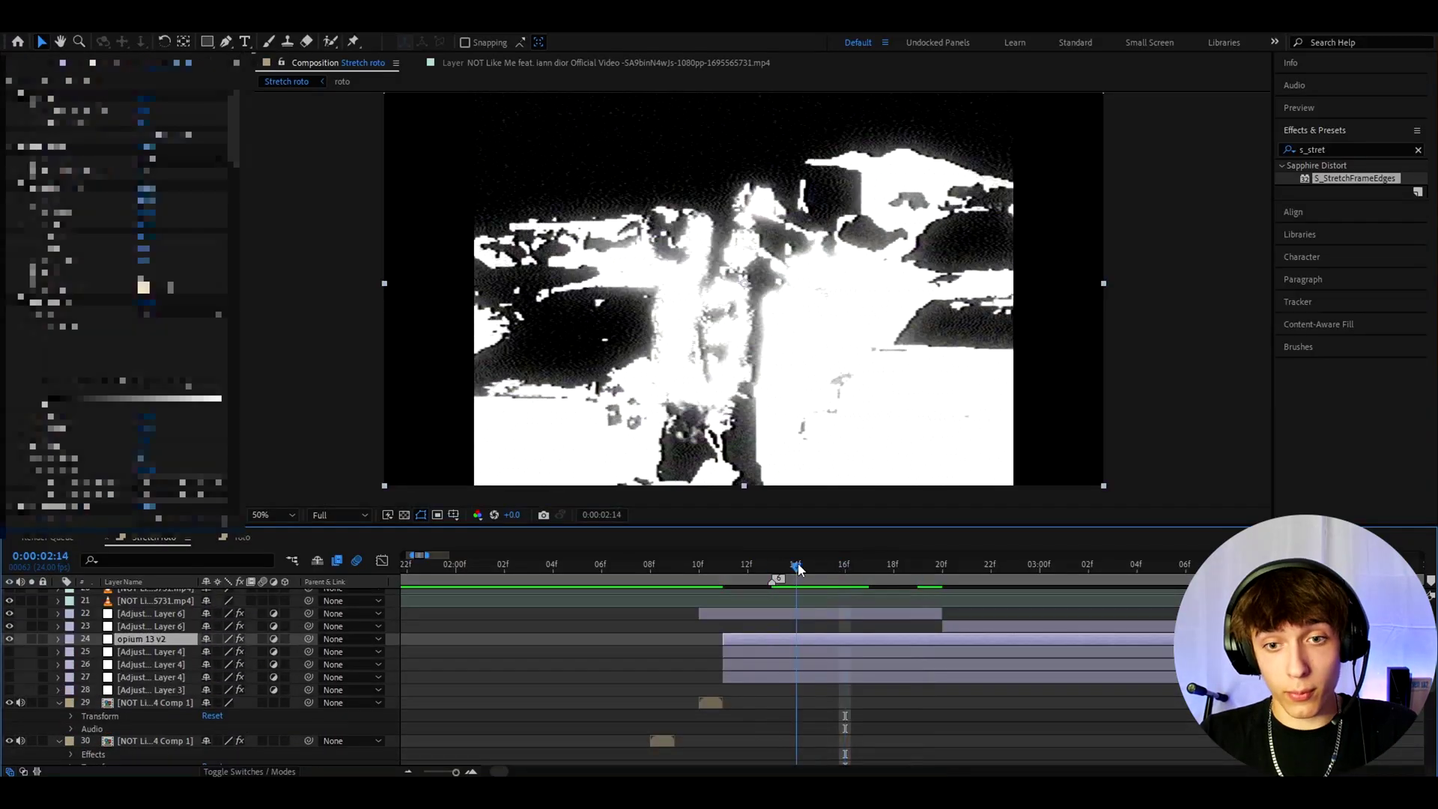
left_click(795, 574)
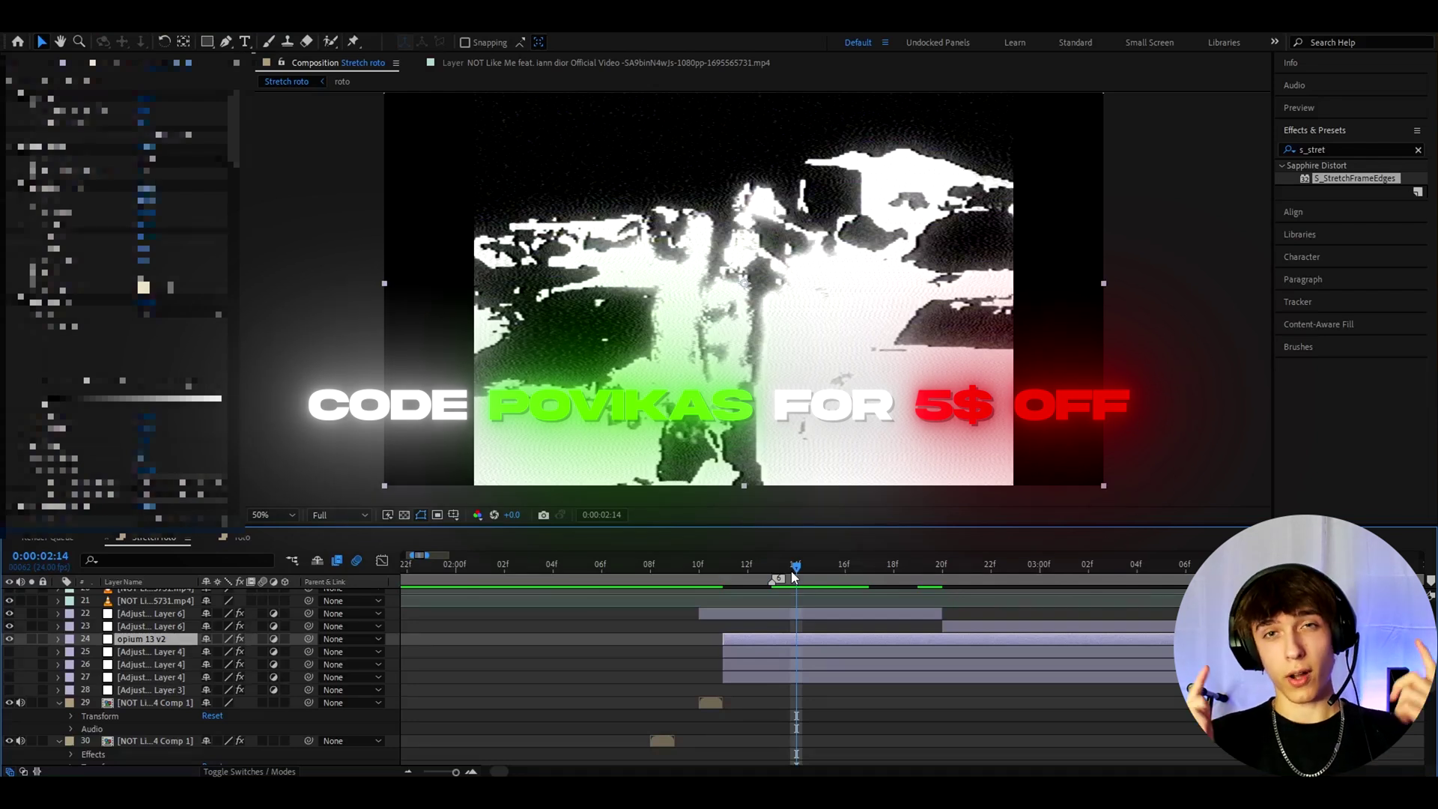
Apply CC Scale Wipe to the topmost cutout layer with Stretch 6.60, Direction 89° and Center 779, 540.
left_click_drag(1355, 148, 1258, 161)
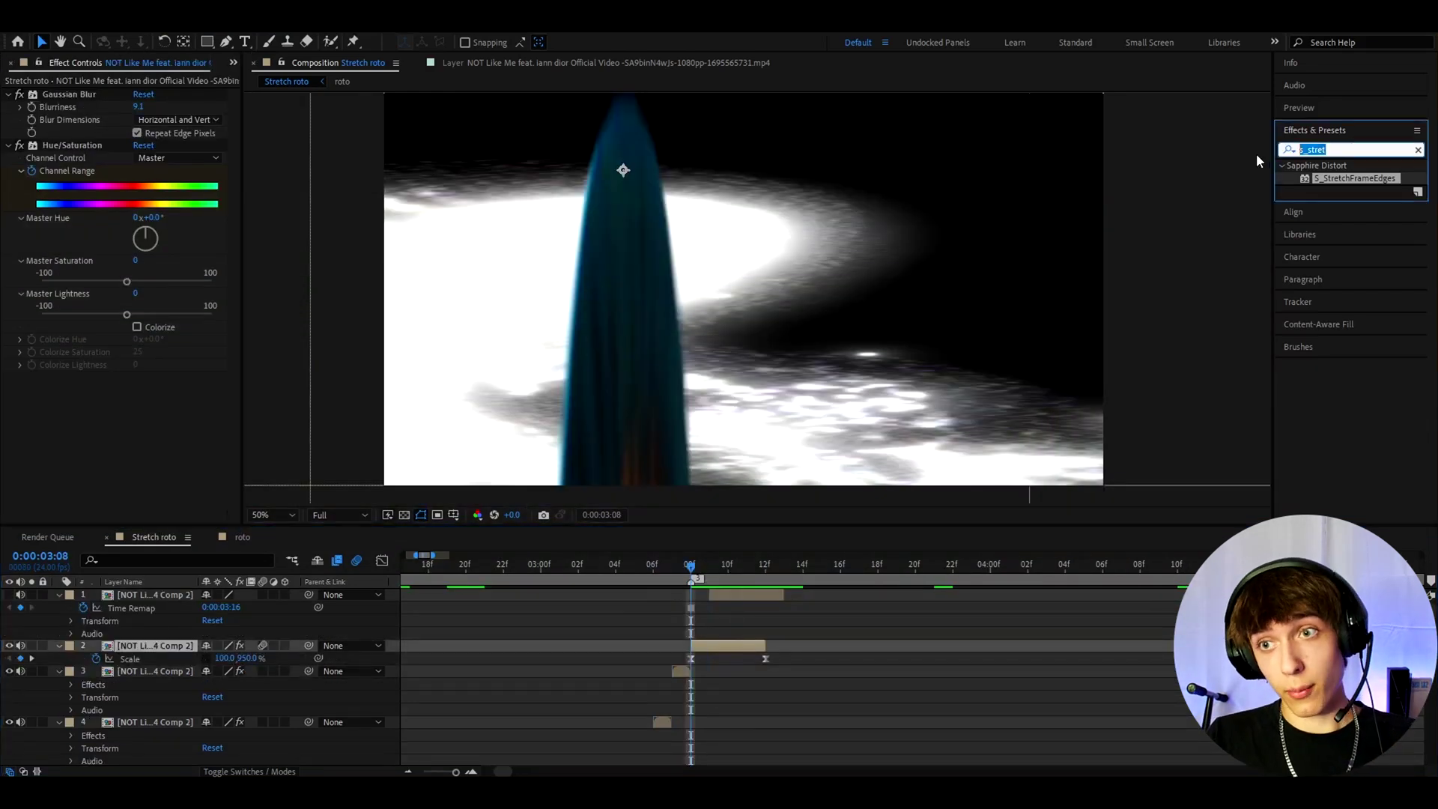
type("cc sca")
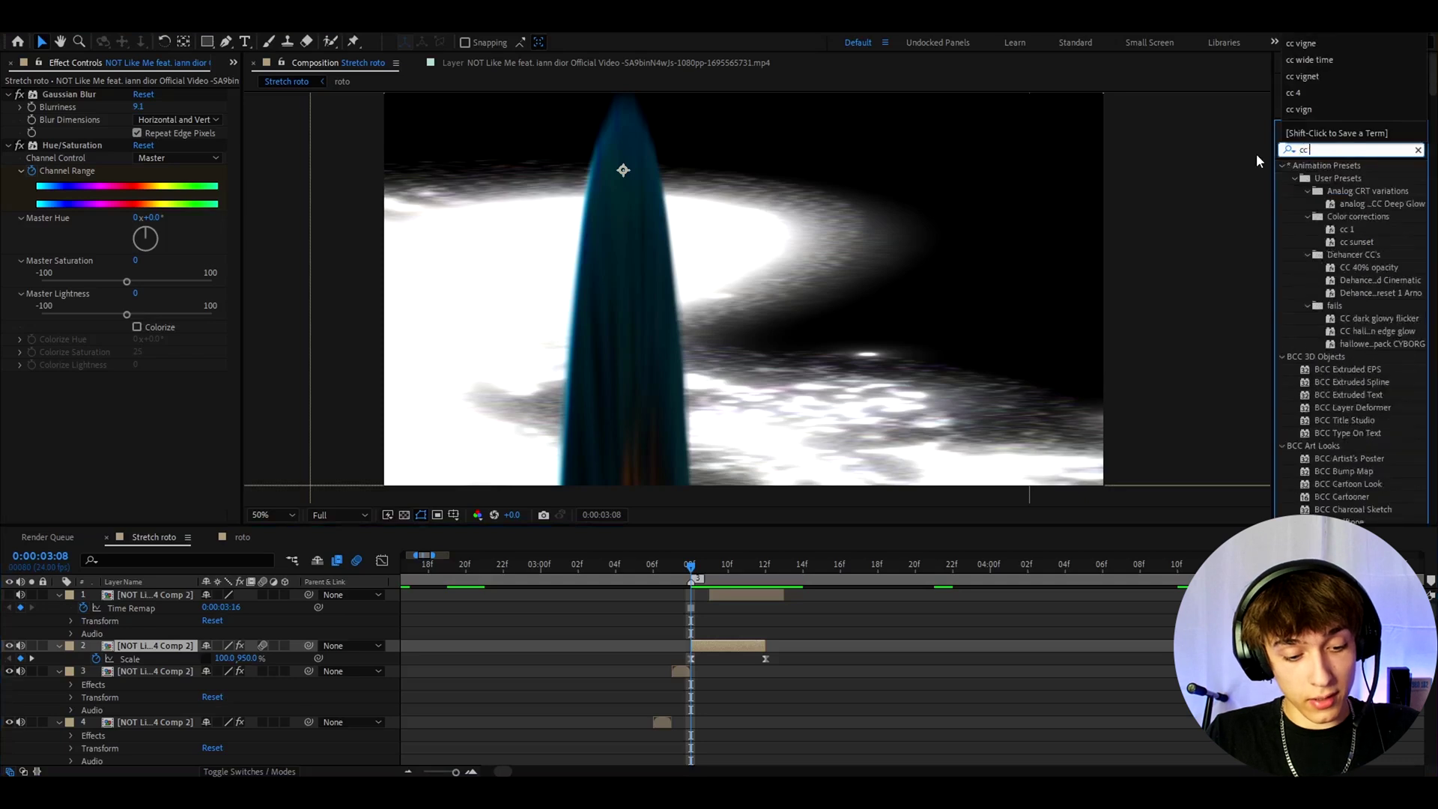
type("le wip")
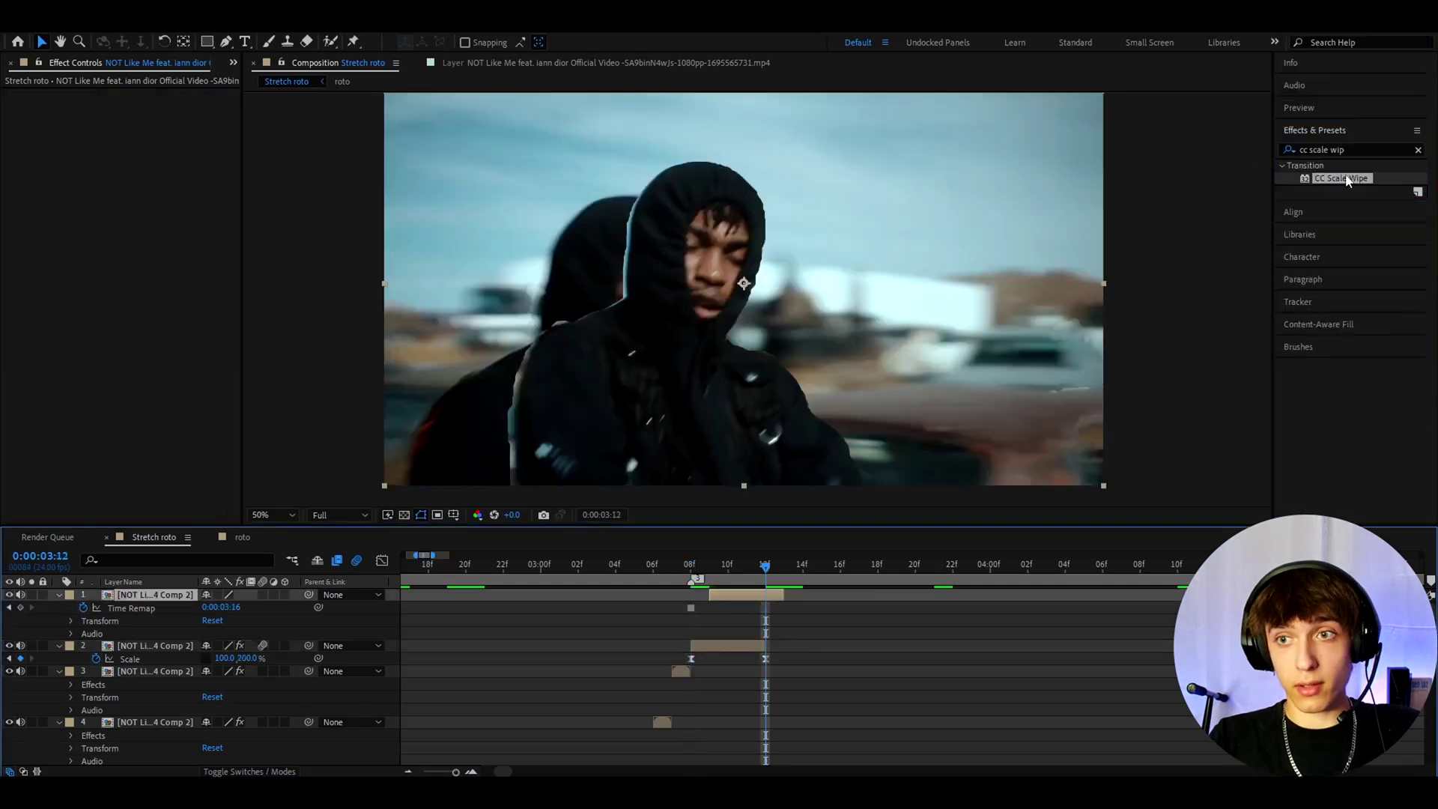
left_click_drag(1343, 179, 763, 596)
left_click_drag(137, 108, 197, 149)
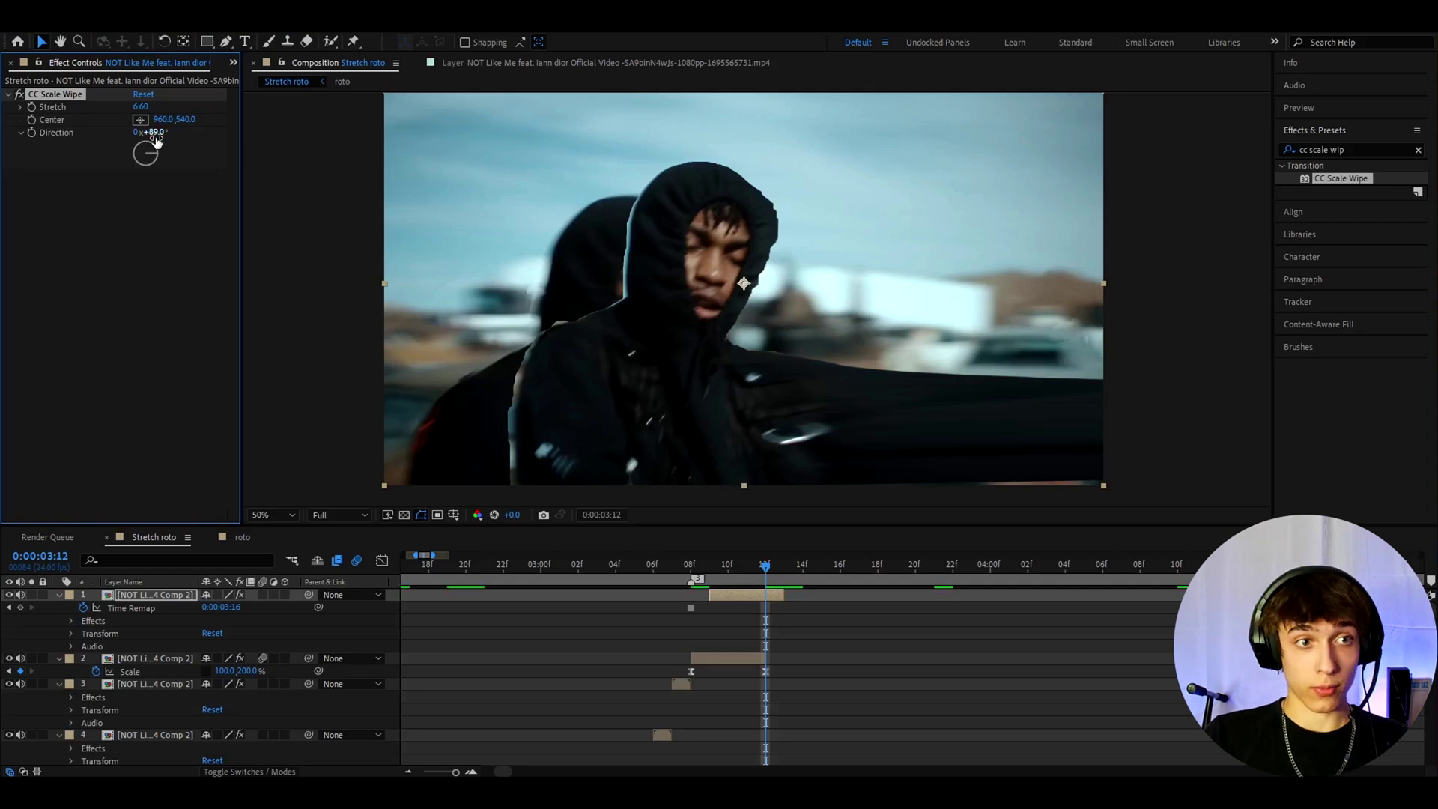
left_click_drag(159, 119, 72, 130)
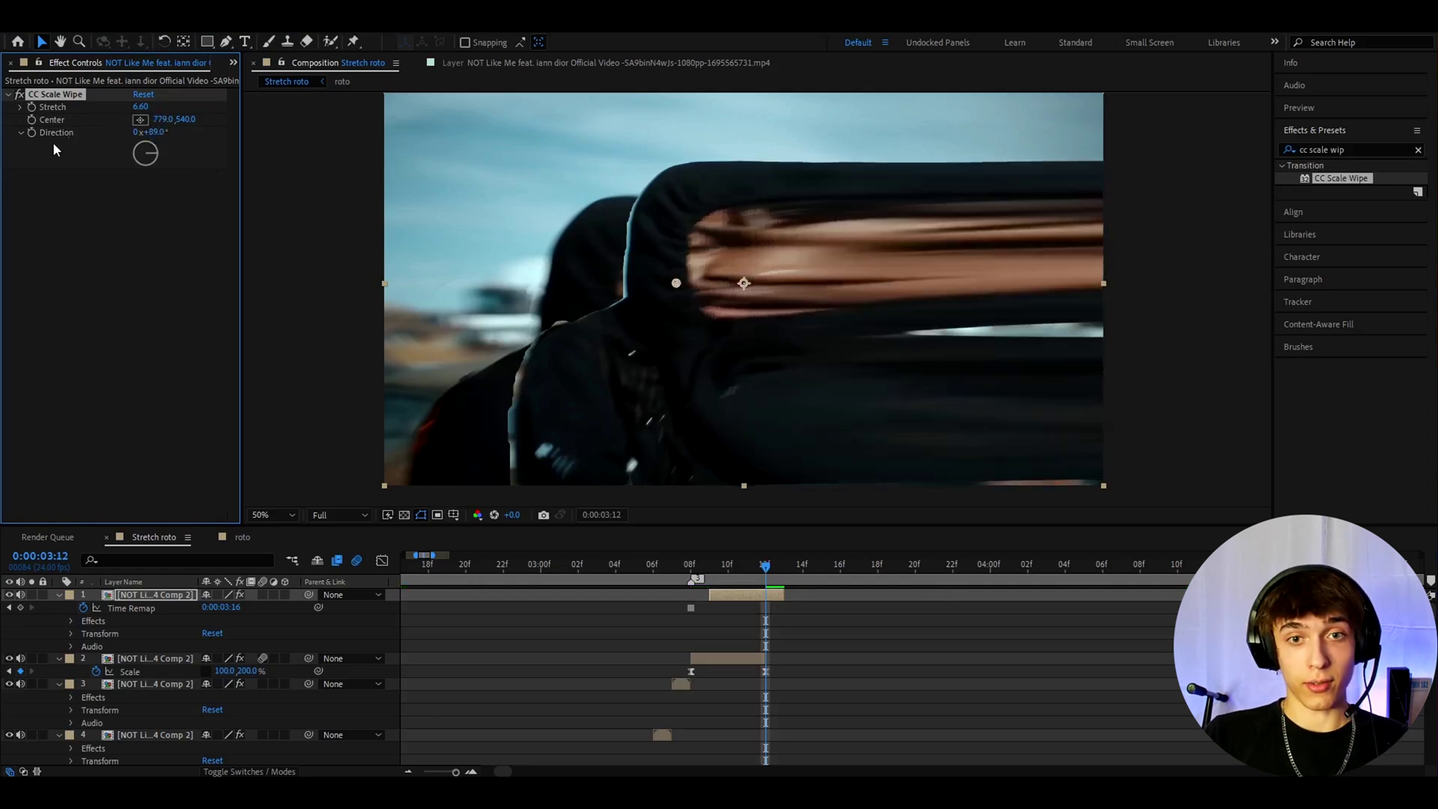